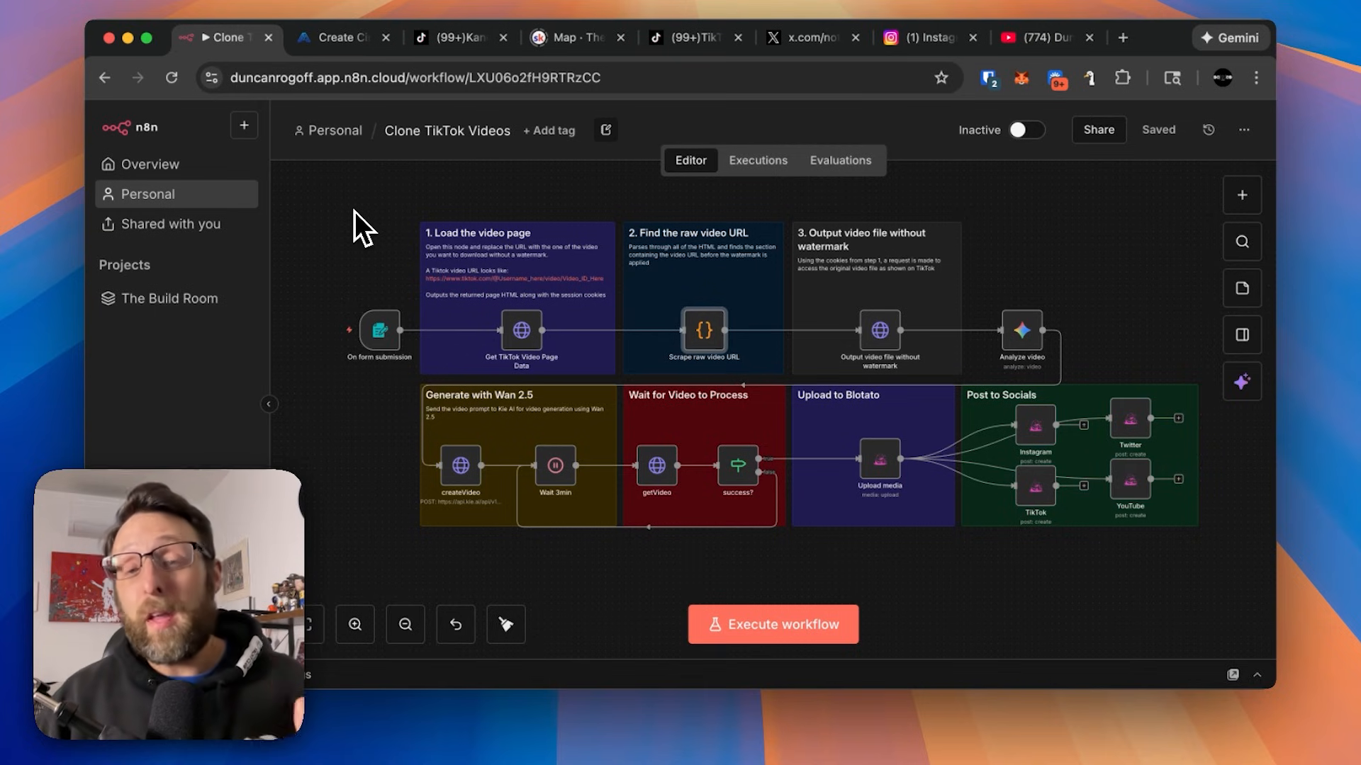
scroll(354, 211, up, 5)
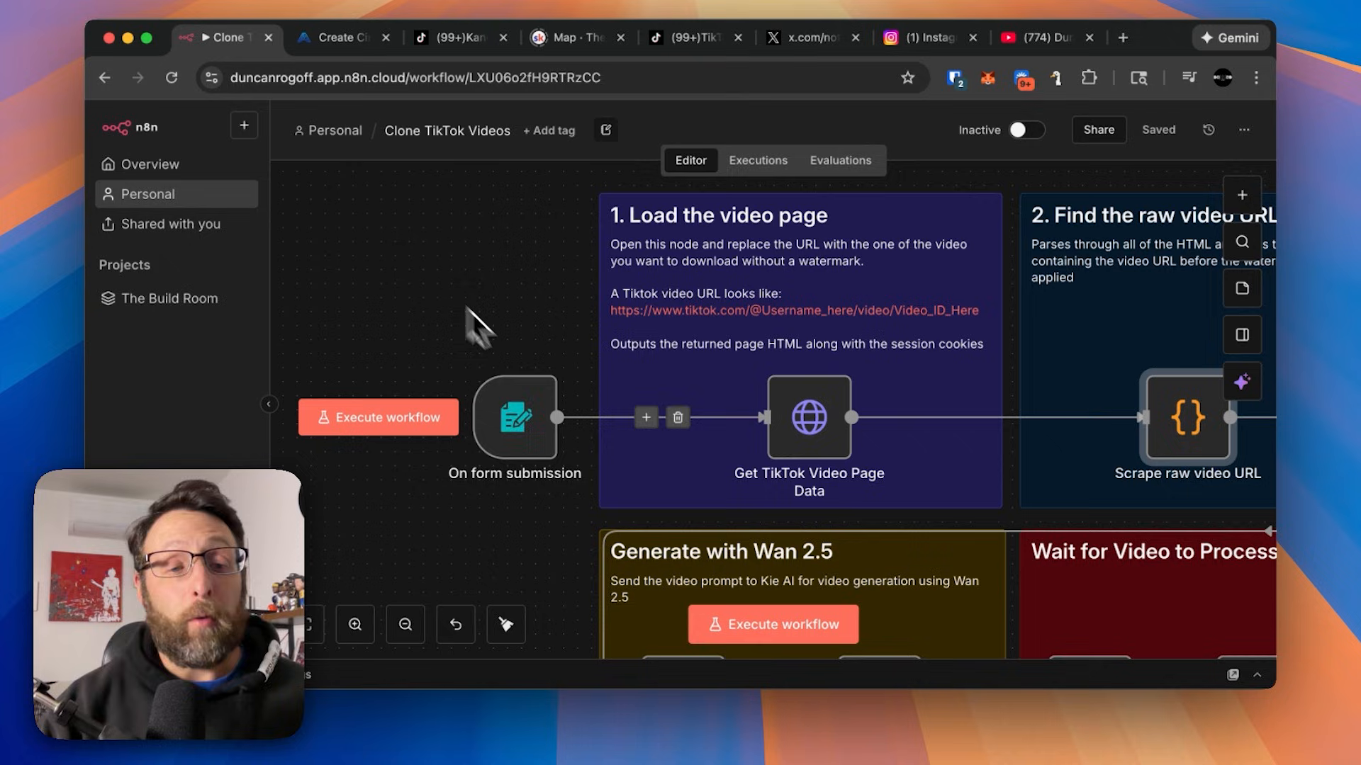
mouse_move(514, 417)
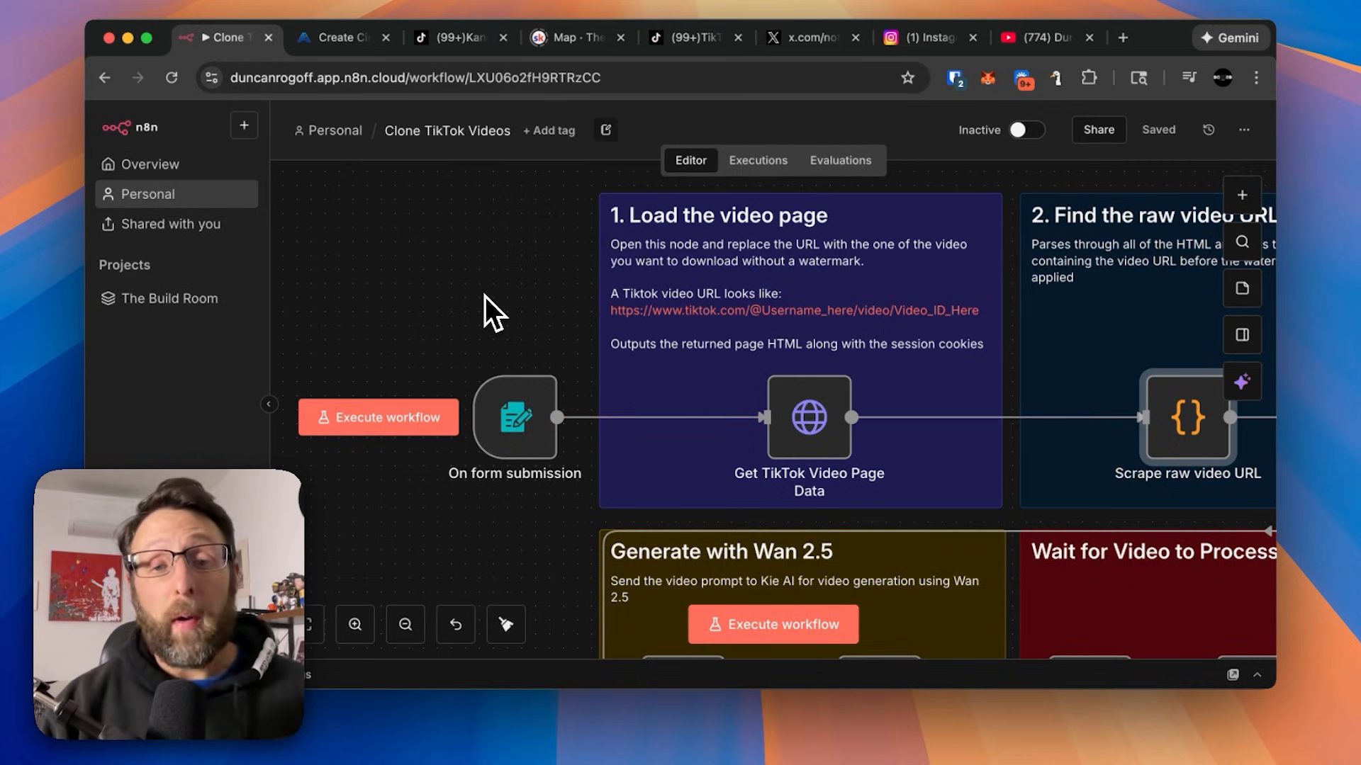
Open the creator's pinned Michael Jackson video on their TikTok profile and pause it
click(449, 37)
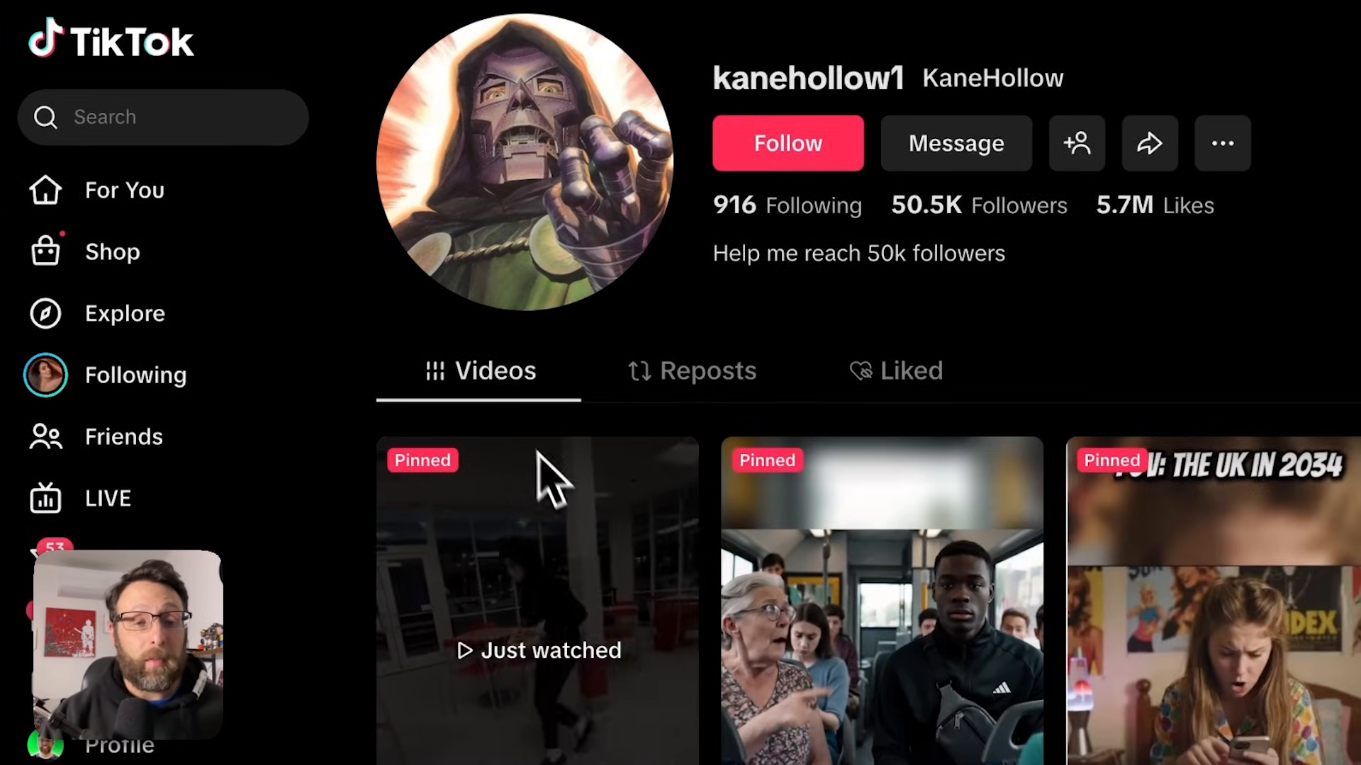
scroll(558, 478, down, 3)
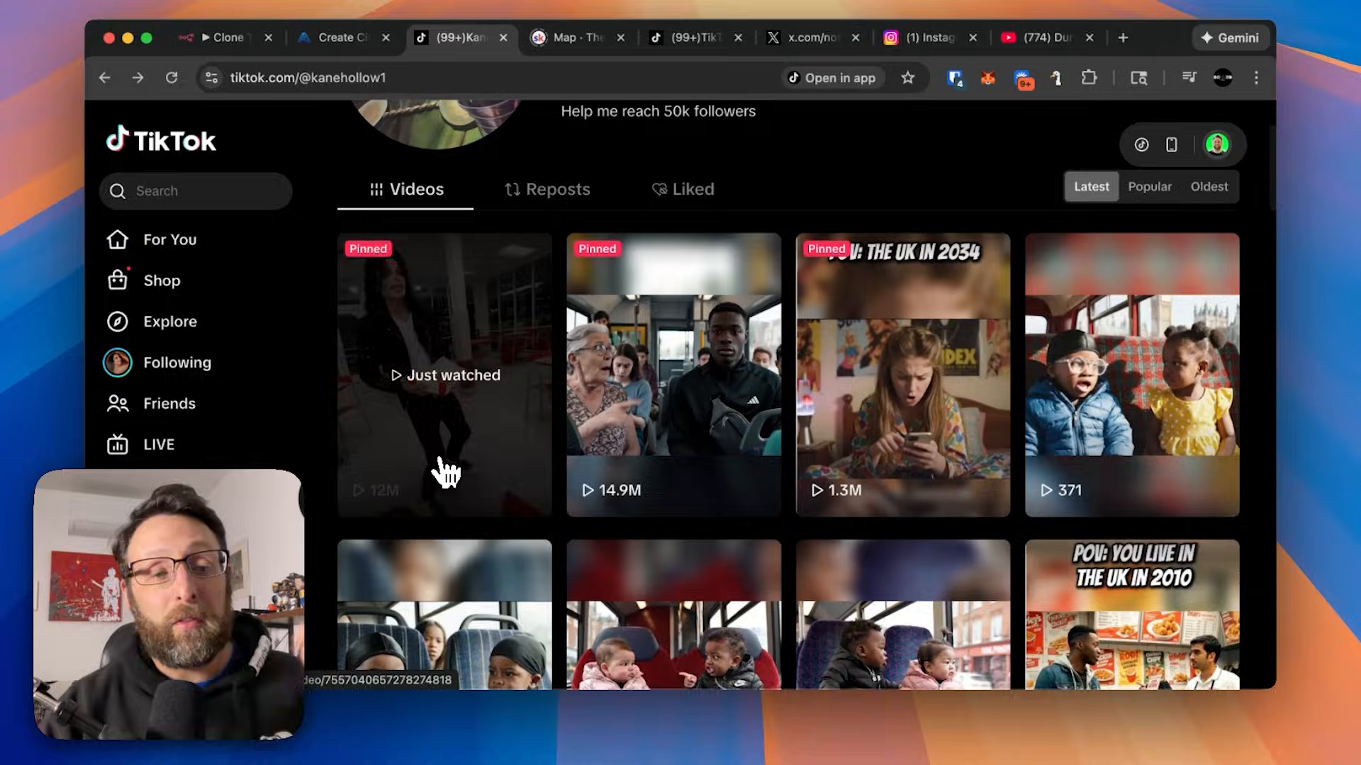
click(468, 462)
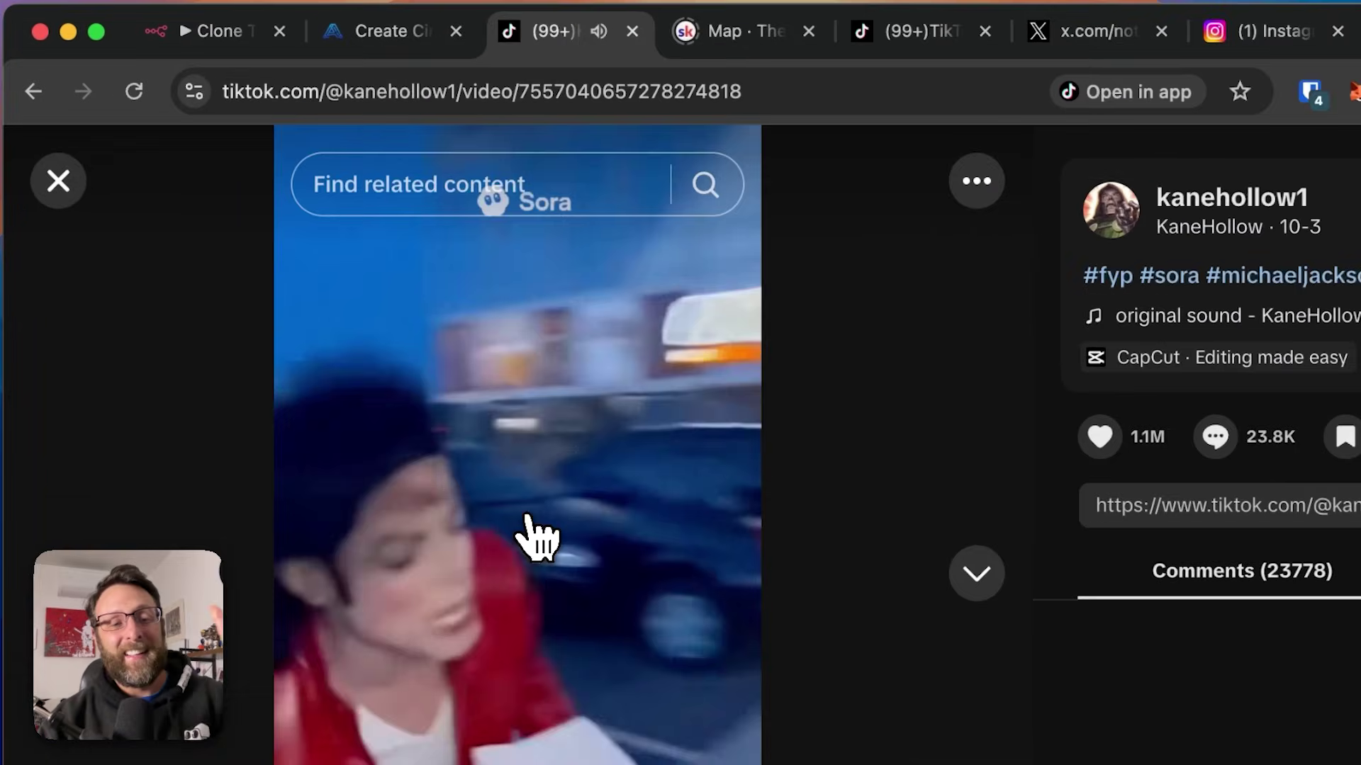
click(432, 365)
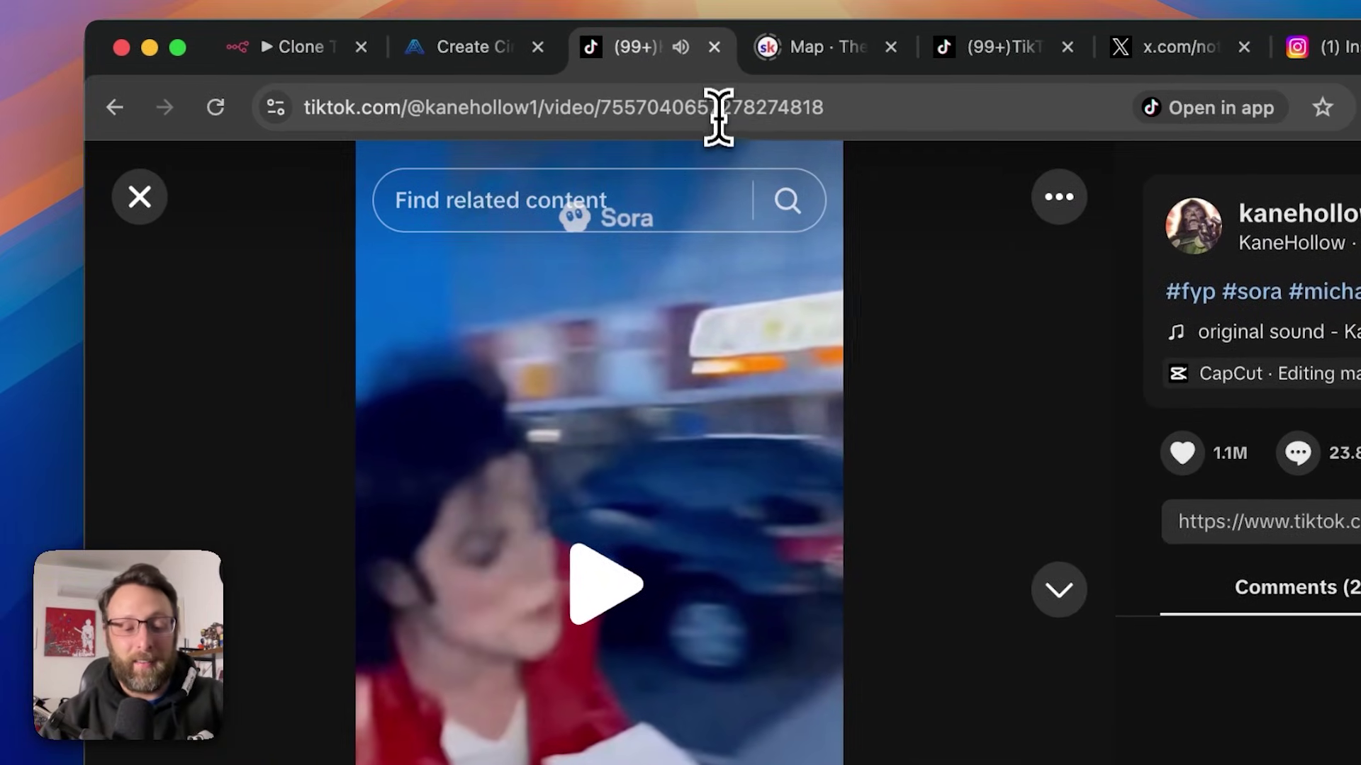
Copy the video's full link from the address bar and return to the n8n workflow
click(638, 92)
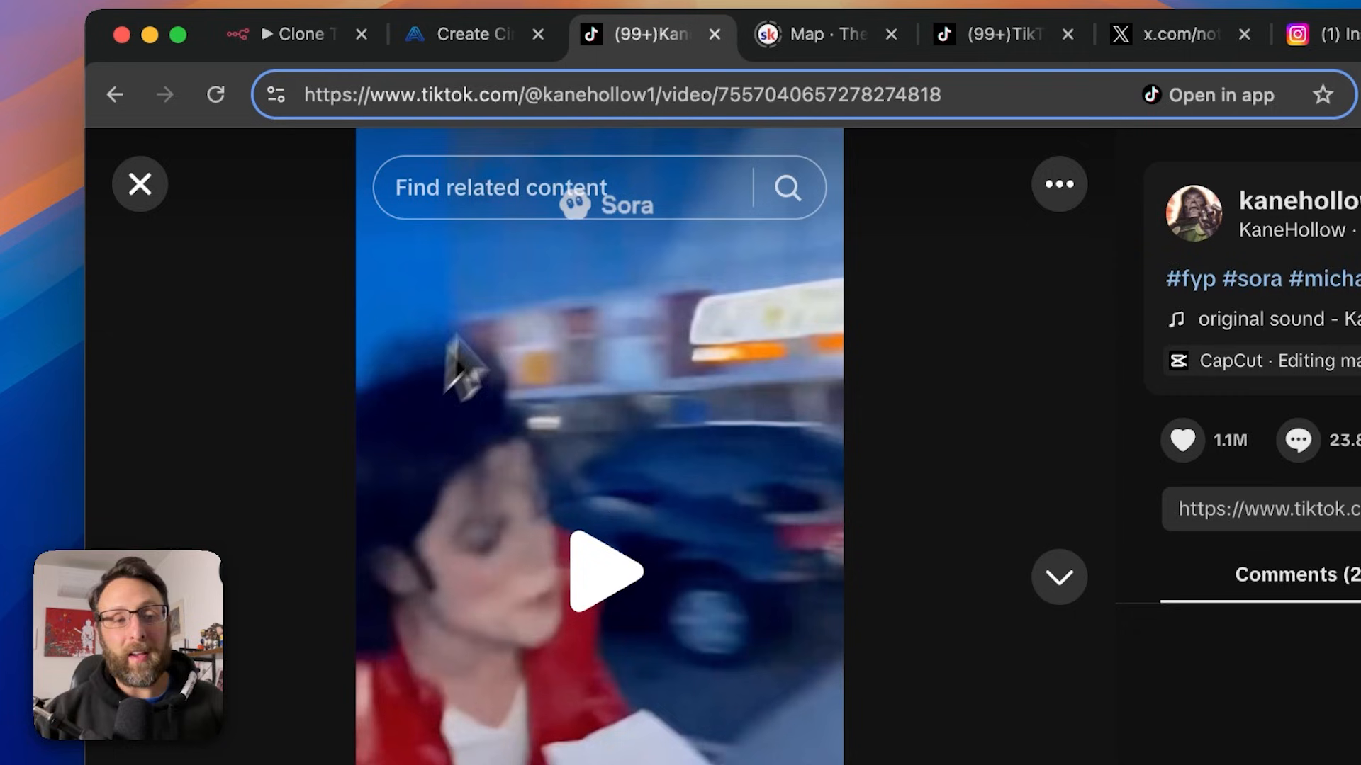
triple_click(473, 104)
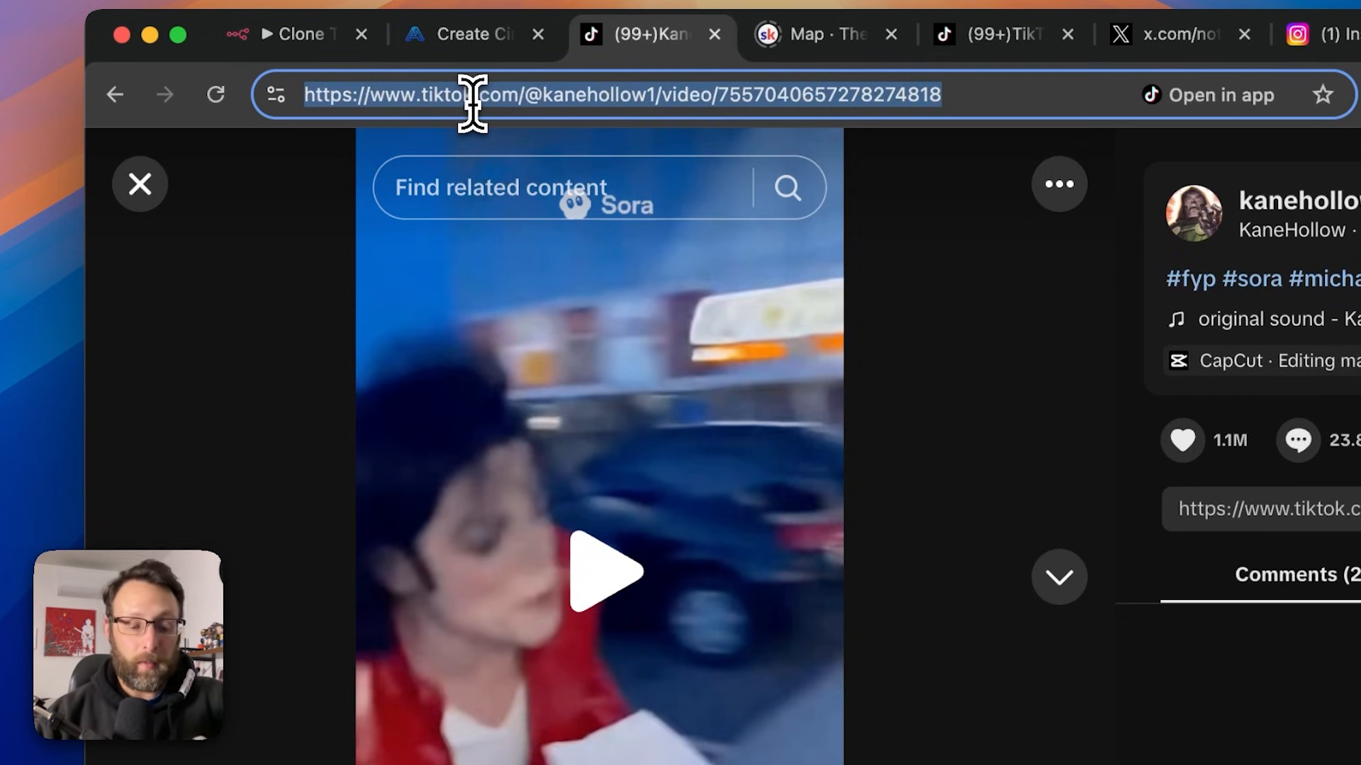
key(super+c)
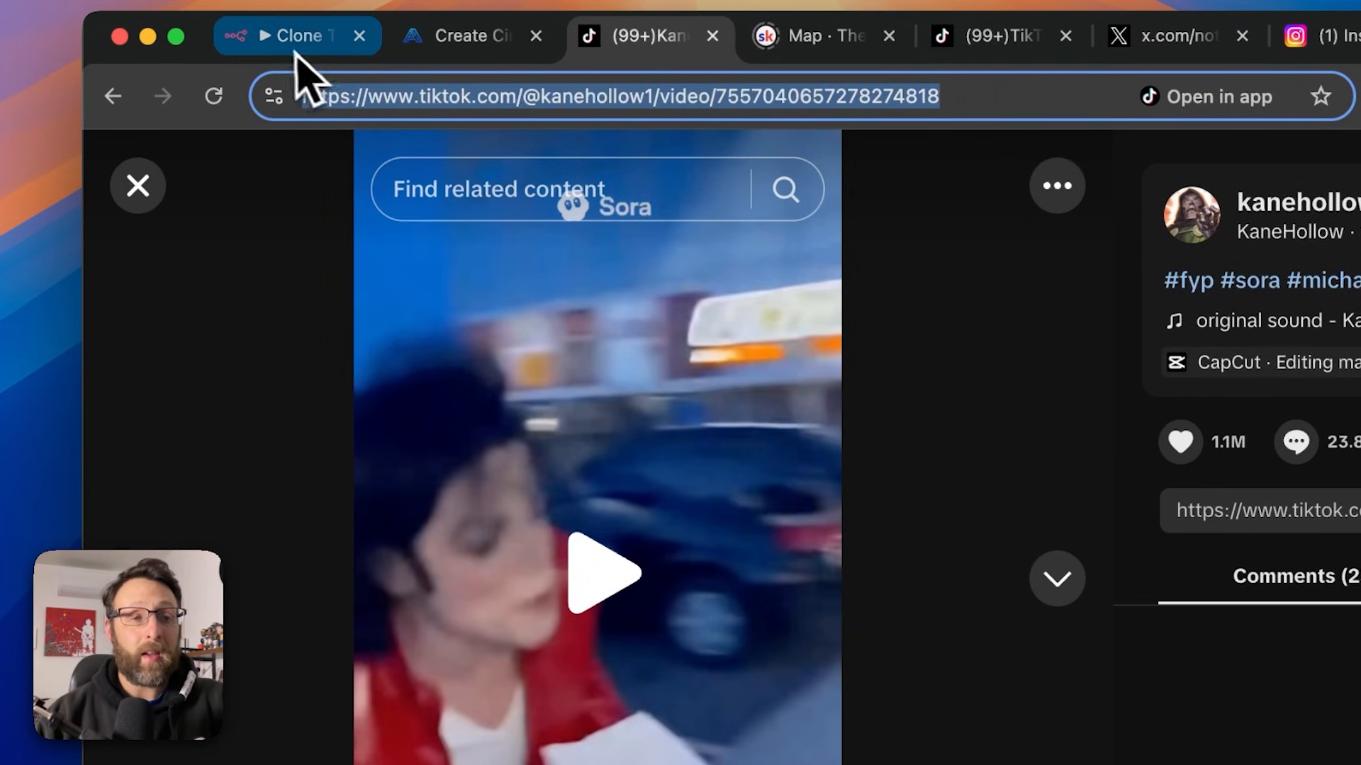
click(293, 36)
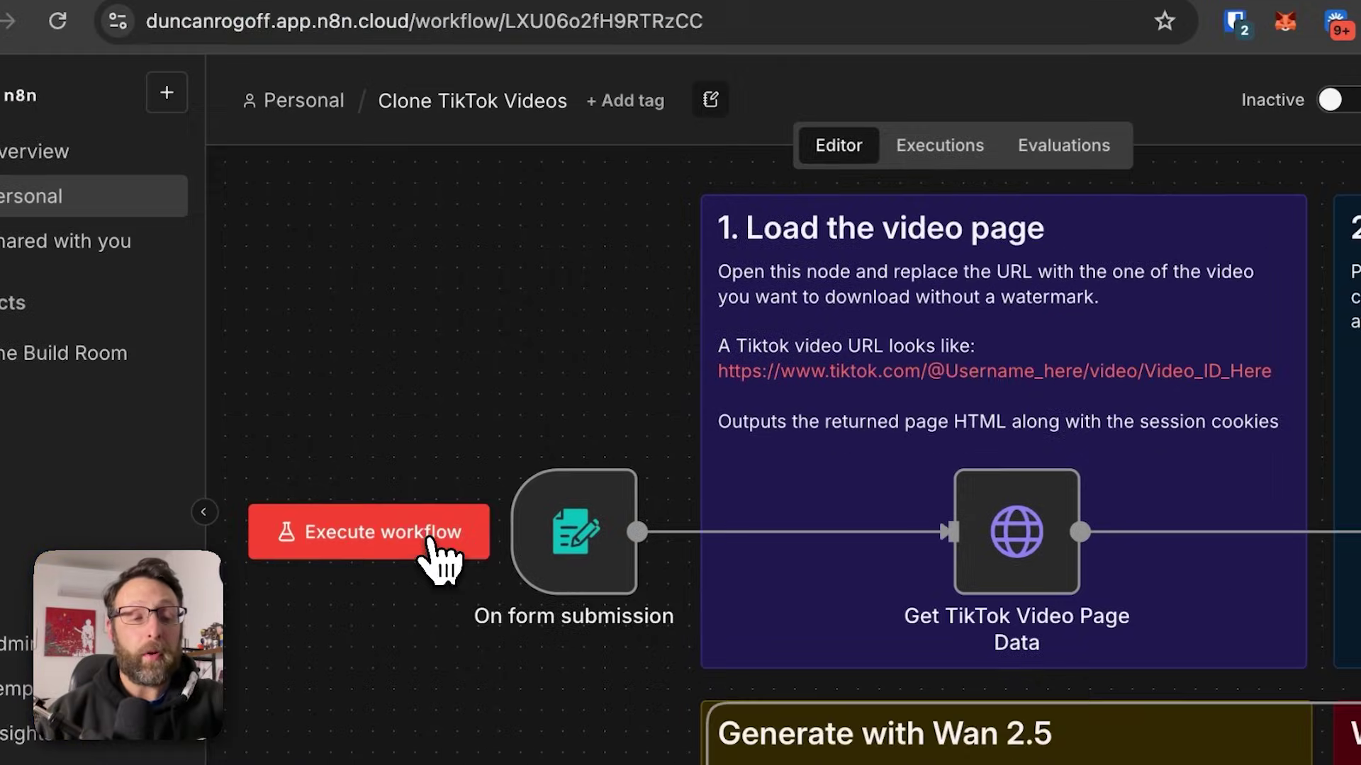
Execute the workflow, submit the copied TikTok link through the test form, and close the form
click(383, 532)
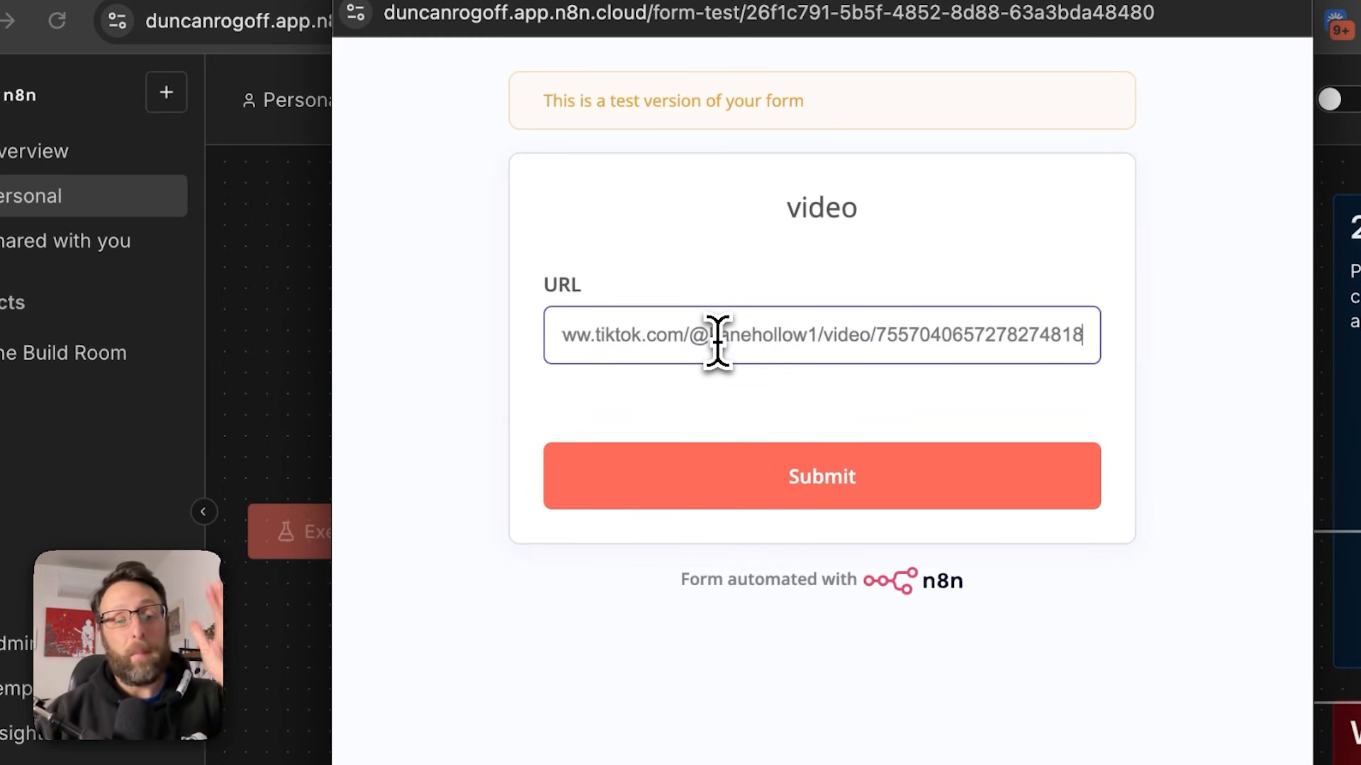
click(717, 468)
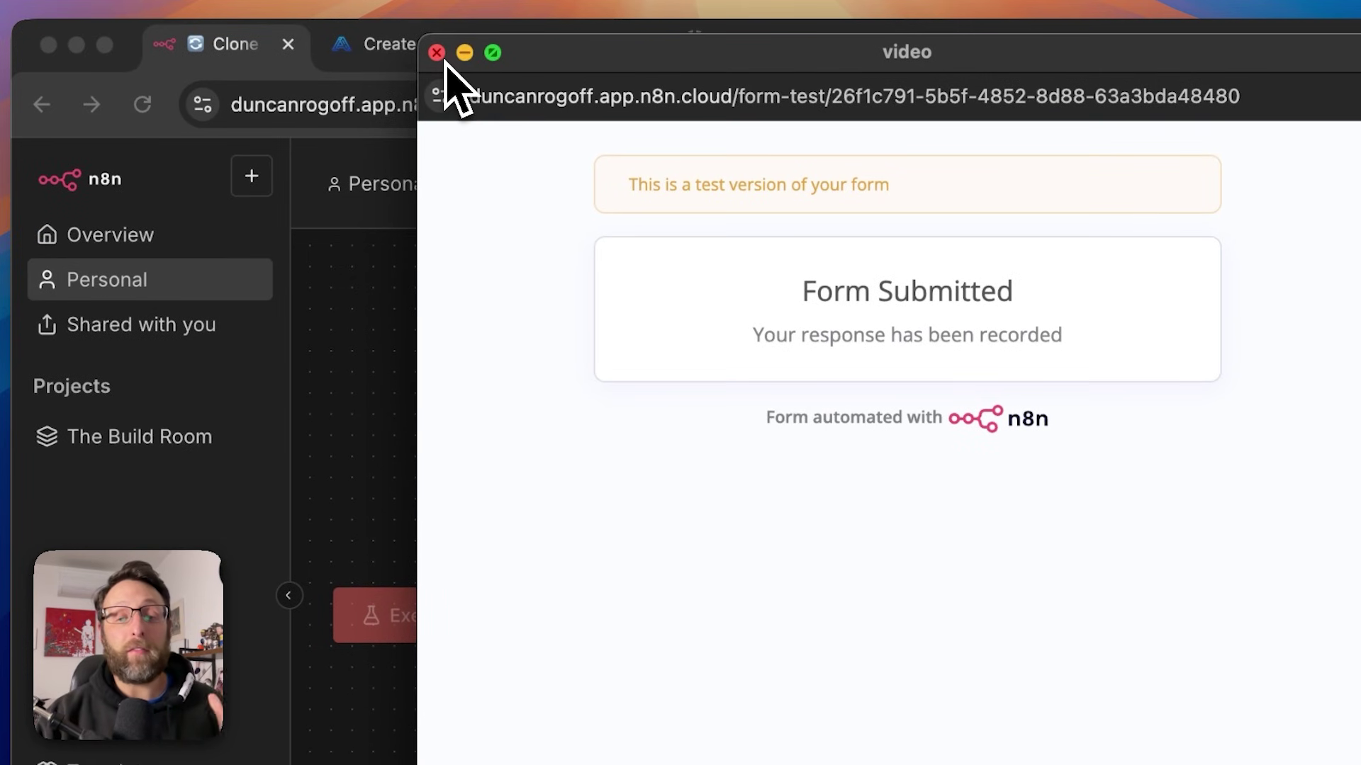
click(436, 53)
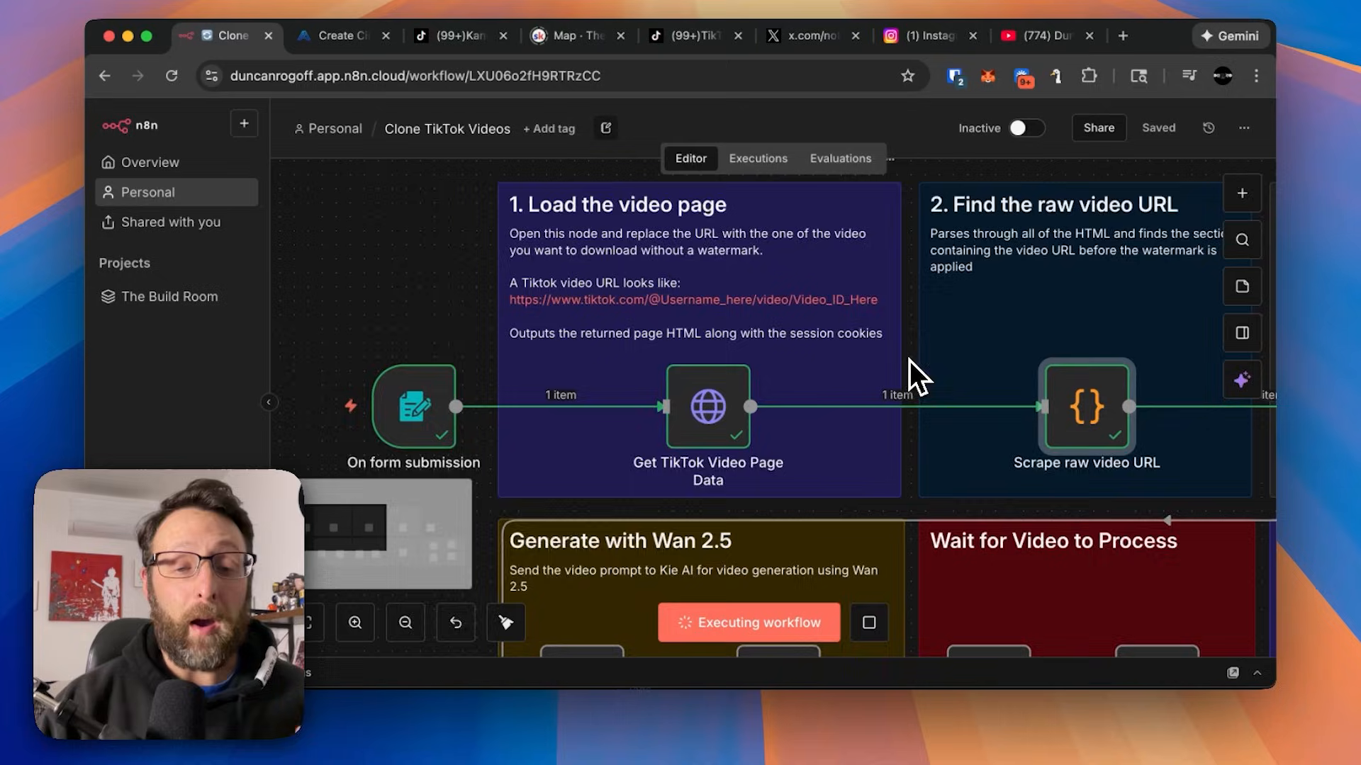
scroll(969, 337, right, 8)
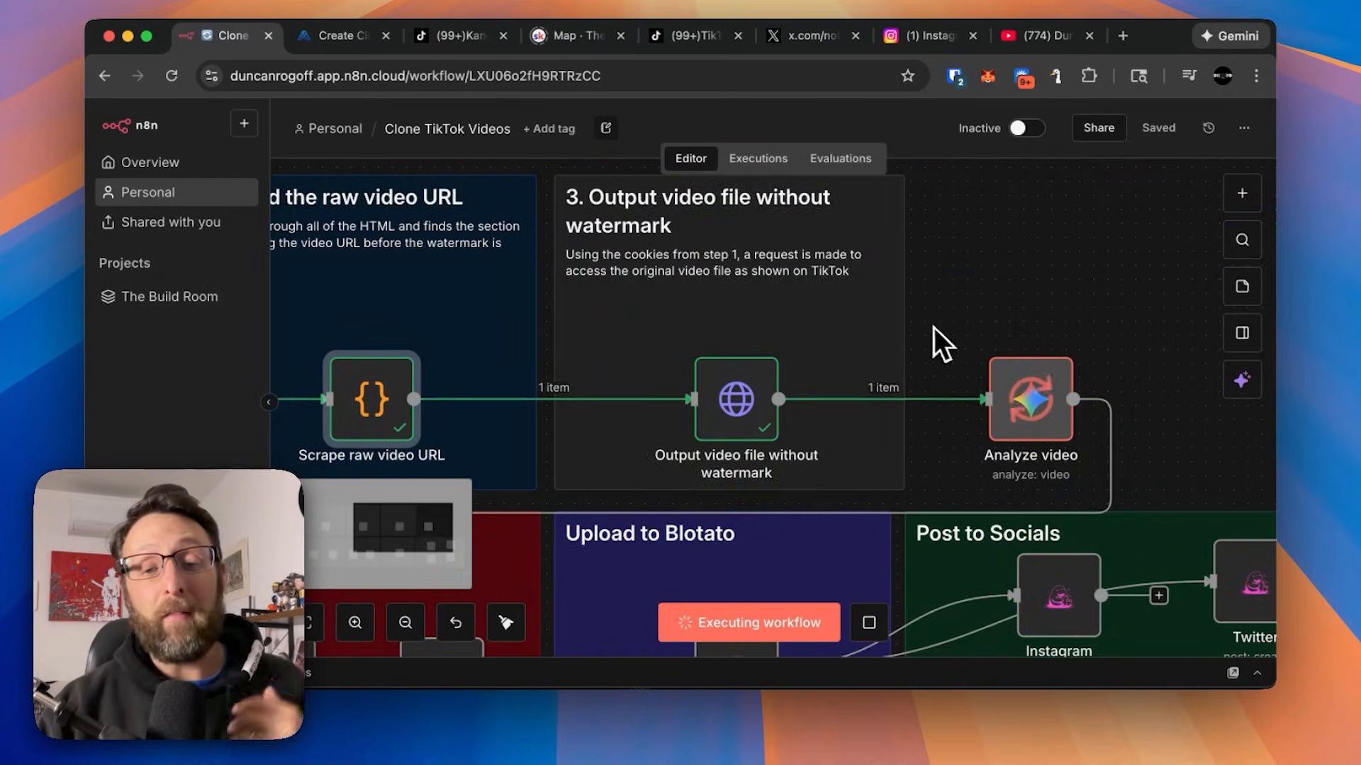
scroll(956, 330, right, 5)
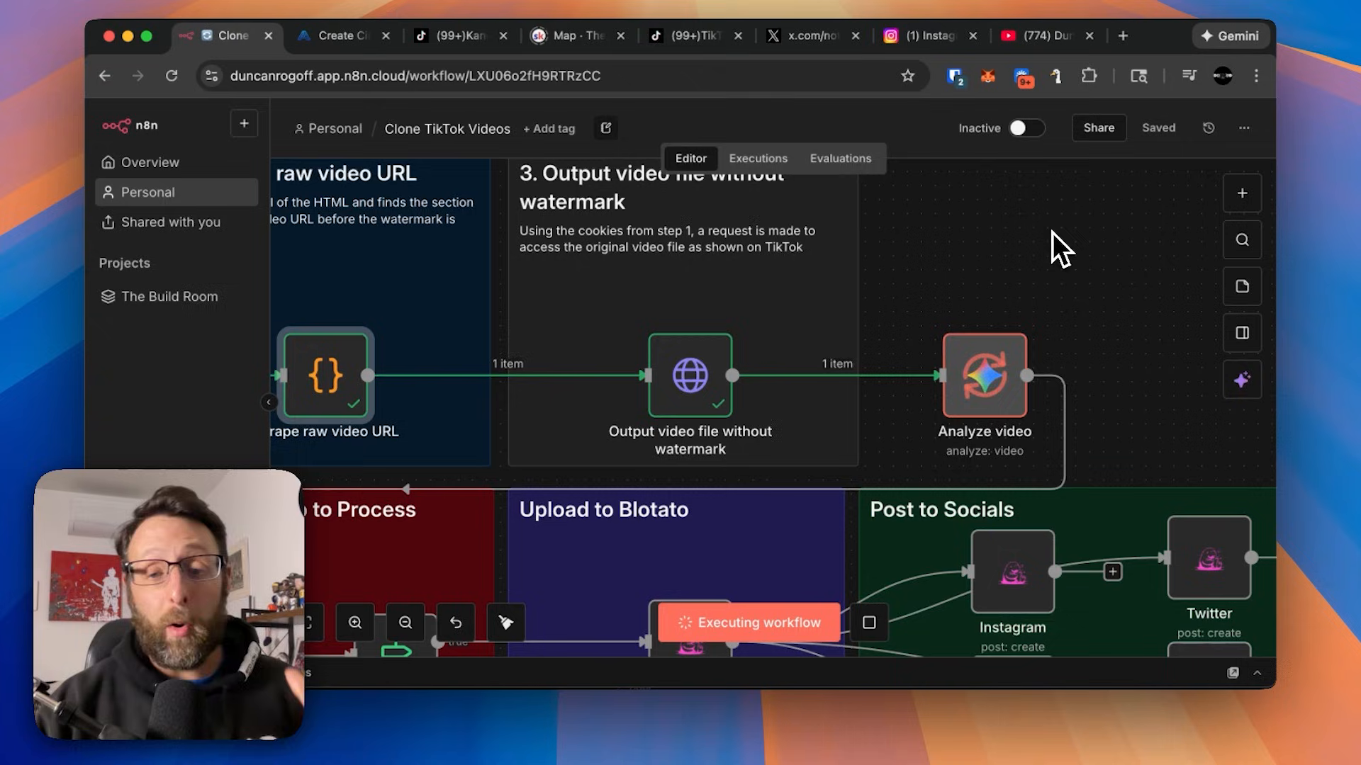
scroll(1048, 233, down, 5)
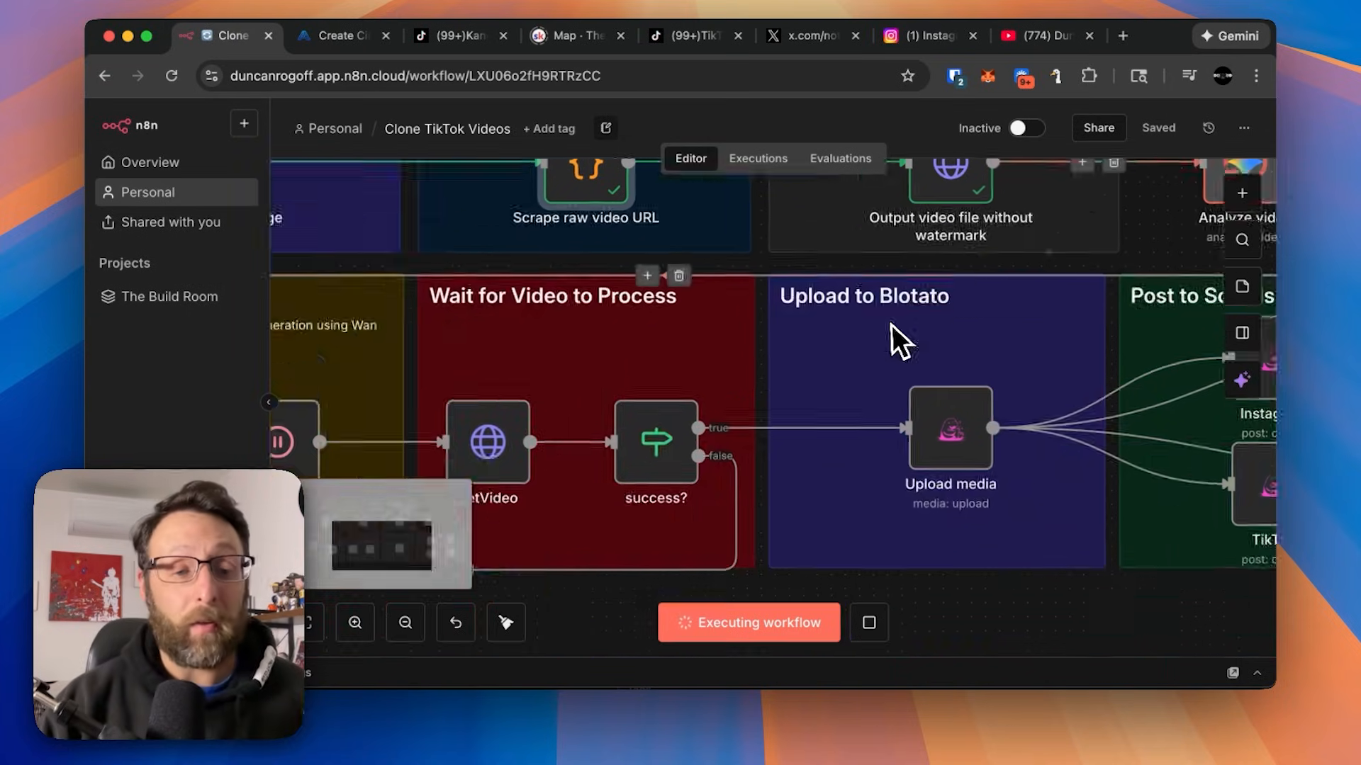
scroll(892, 324, down, 3)
scroll(890, 327, left, 5)
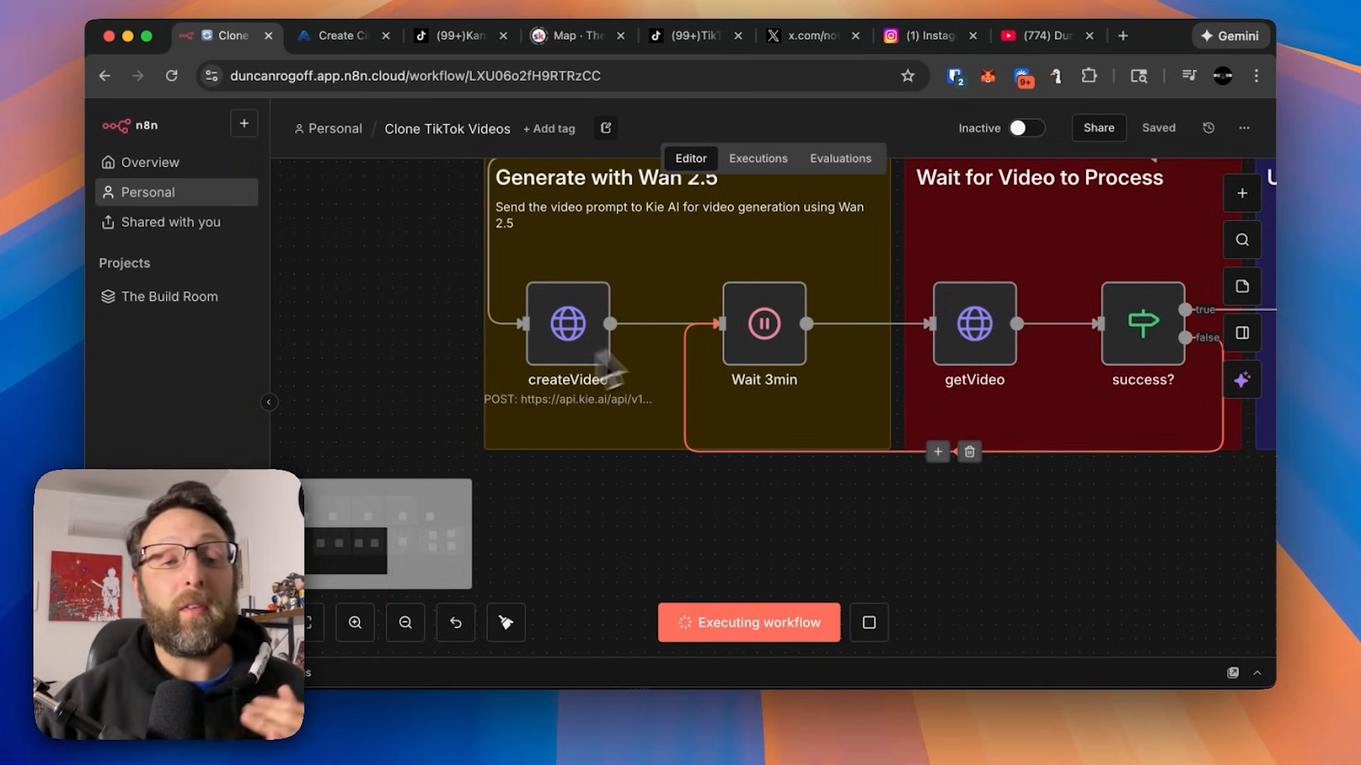
scroll(619, 348, up, 2)
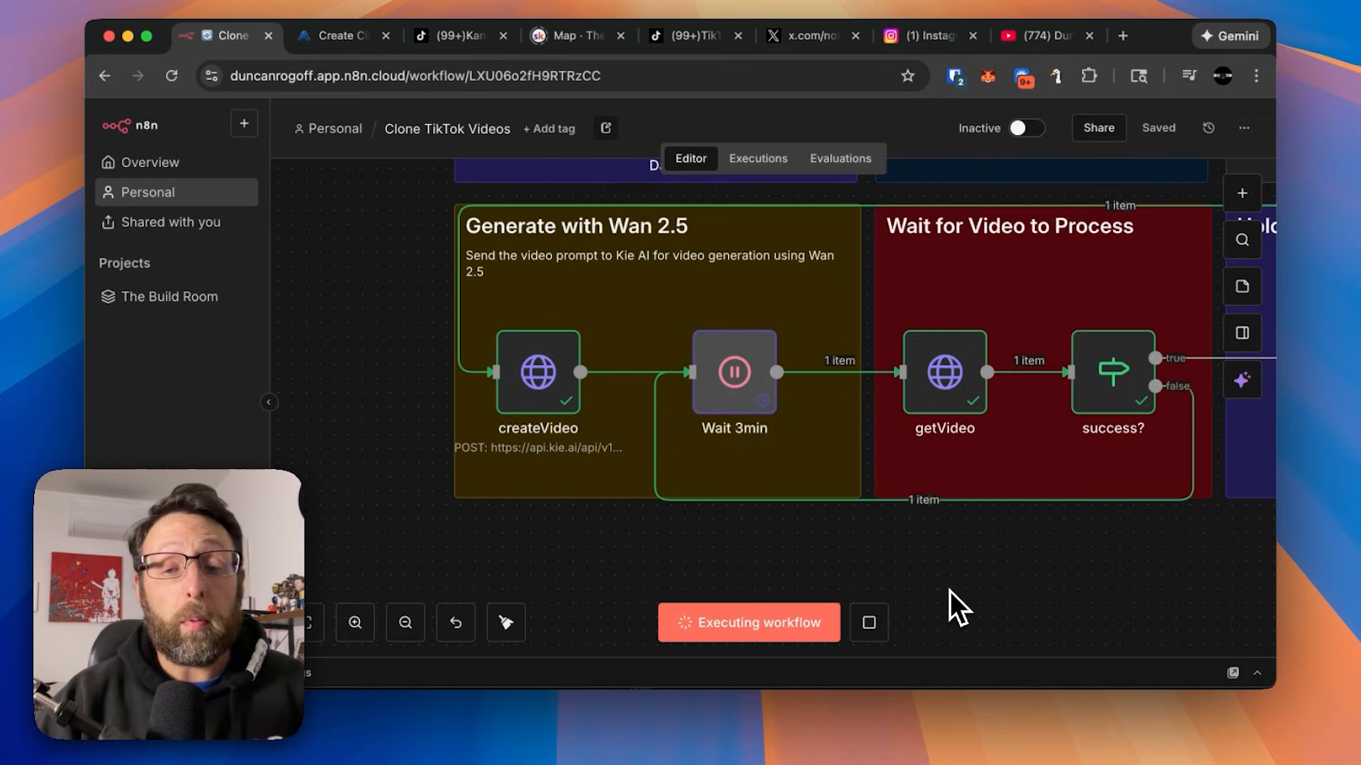
scroll(950, 591, right, 3)
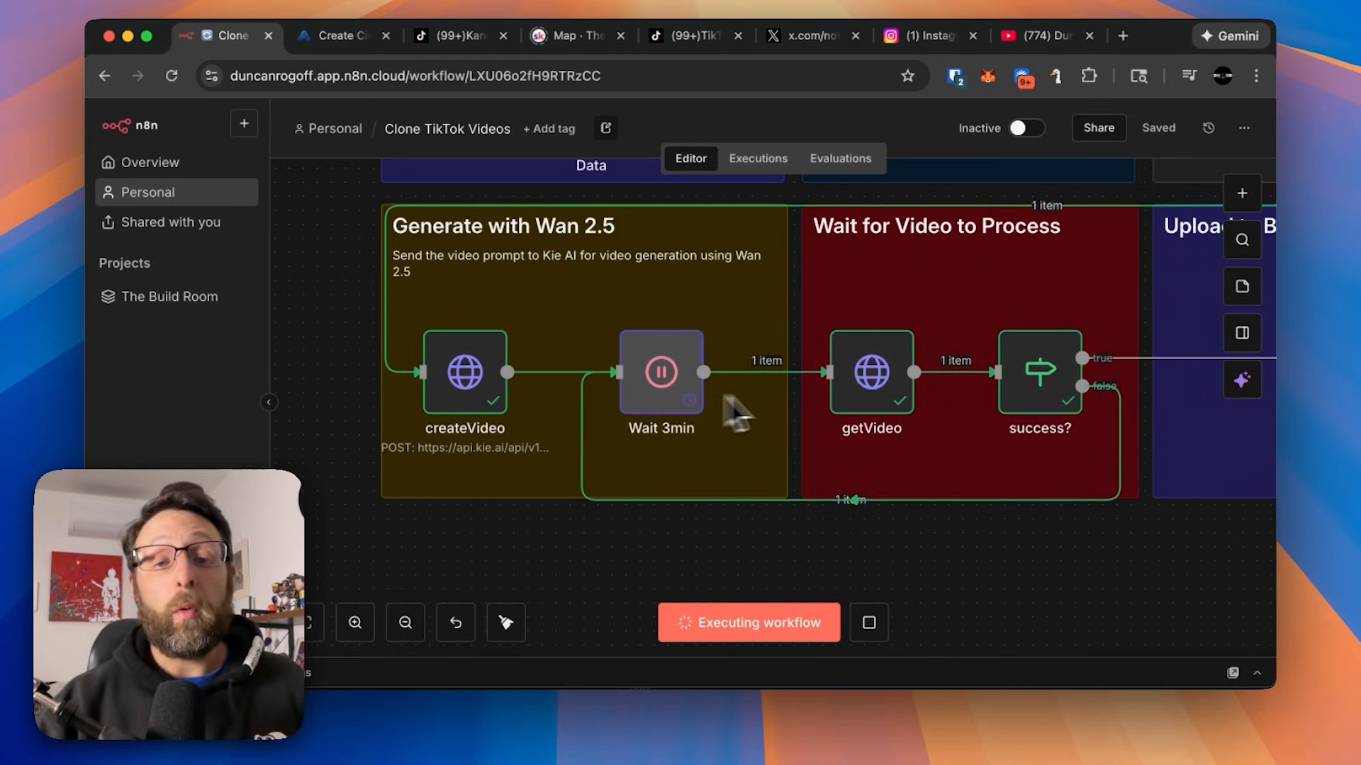
scroll(978, 435, right, 8)
scroll(985, 438, right, 6)
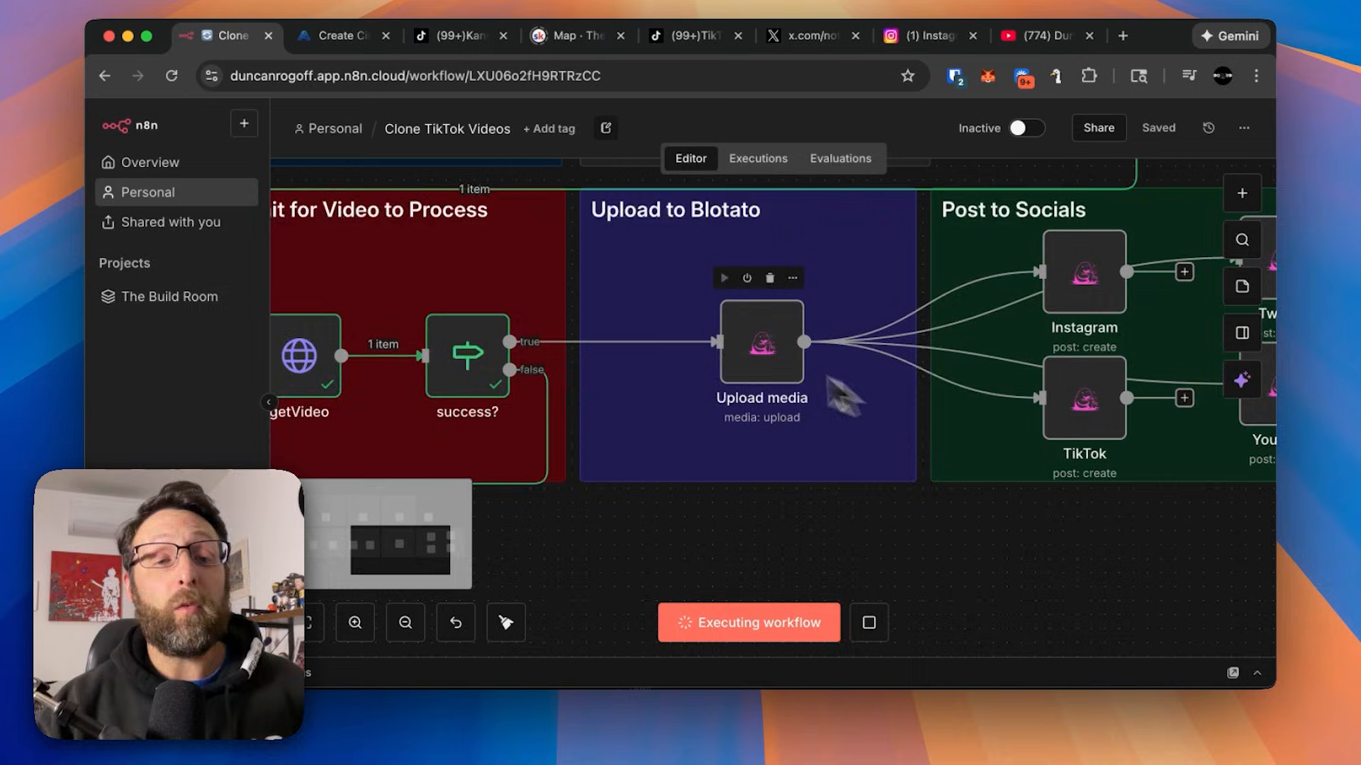
scroll(726, 337, up, 2)
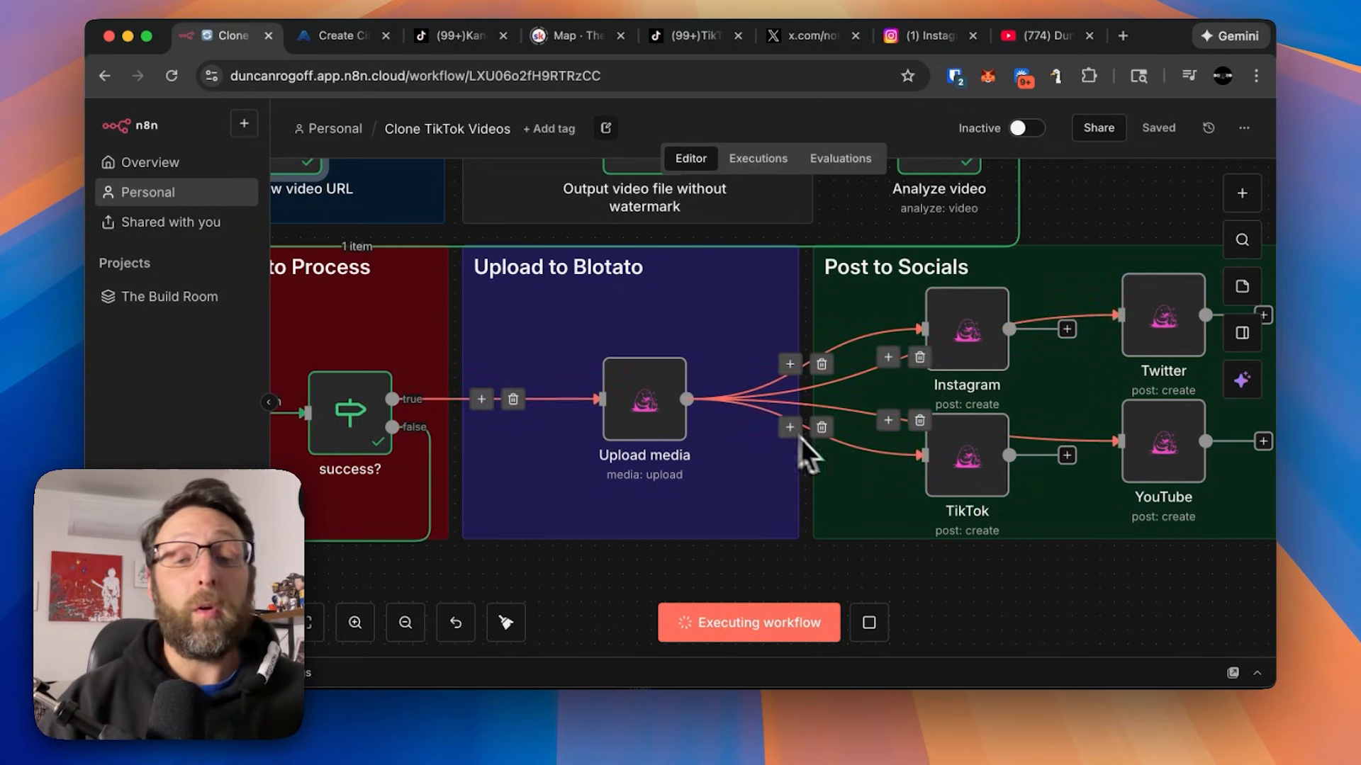
scroll(809, 439, right, 4)
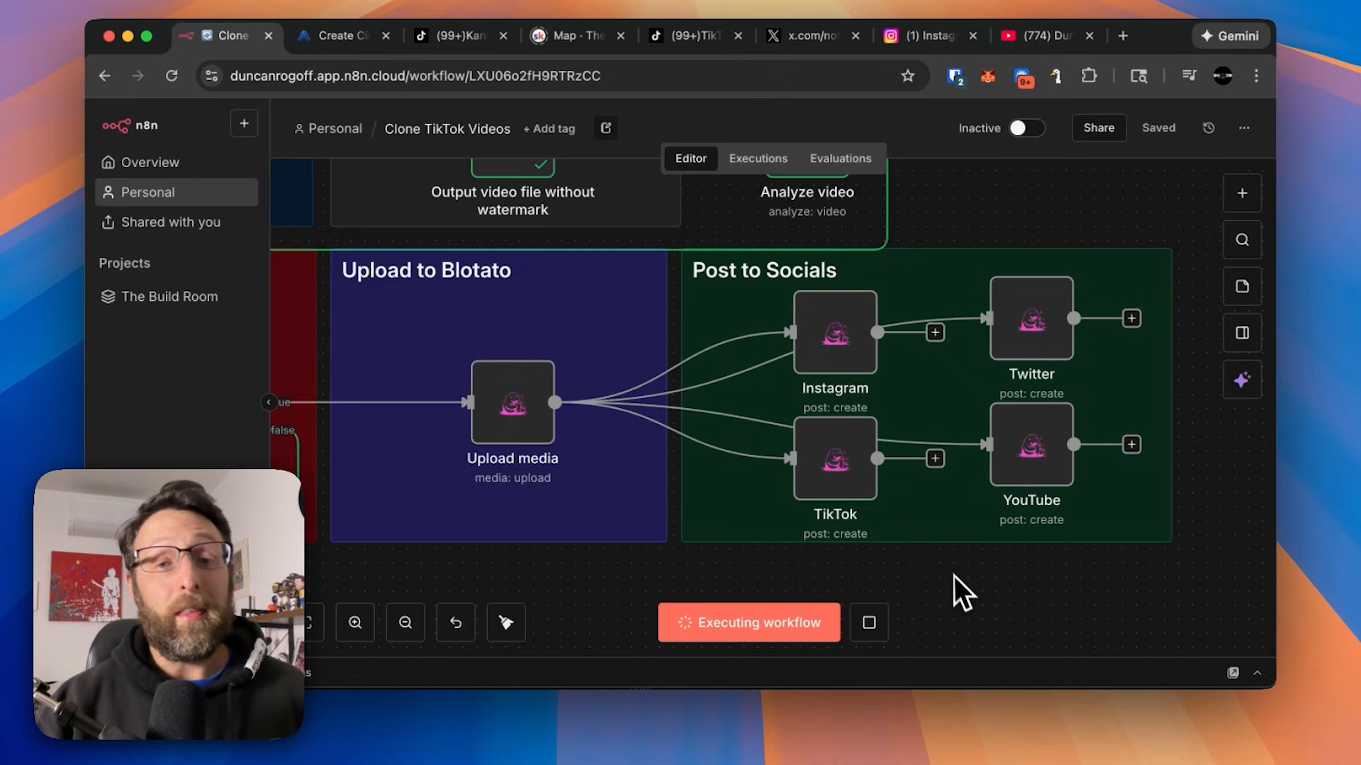
scroll(948, 567, left, 5)
scroll(936, 553, left, 6)
scroll(904, 533, left, 6)
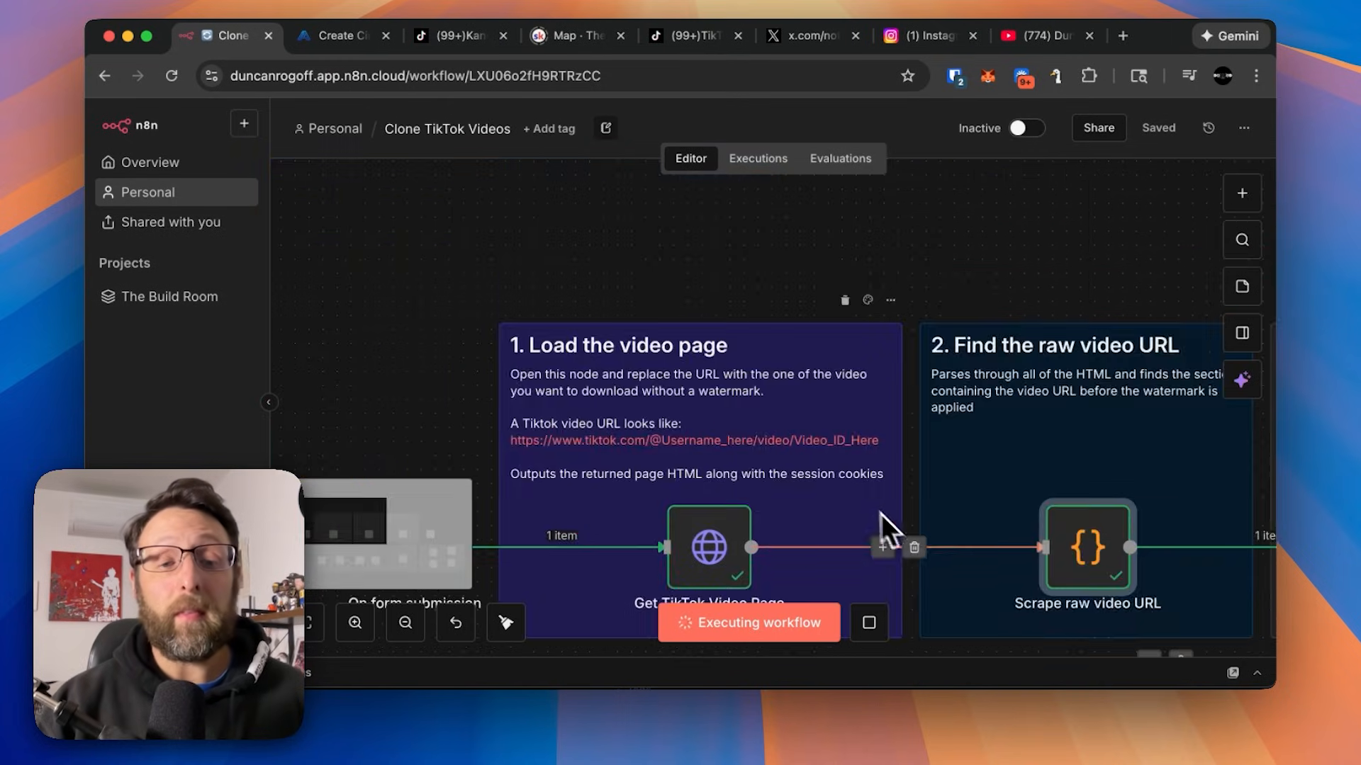
scroll(851, 489, left, 4)
scroll(814, 468, down, 1)
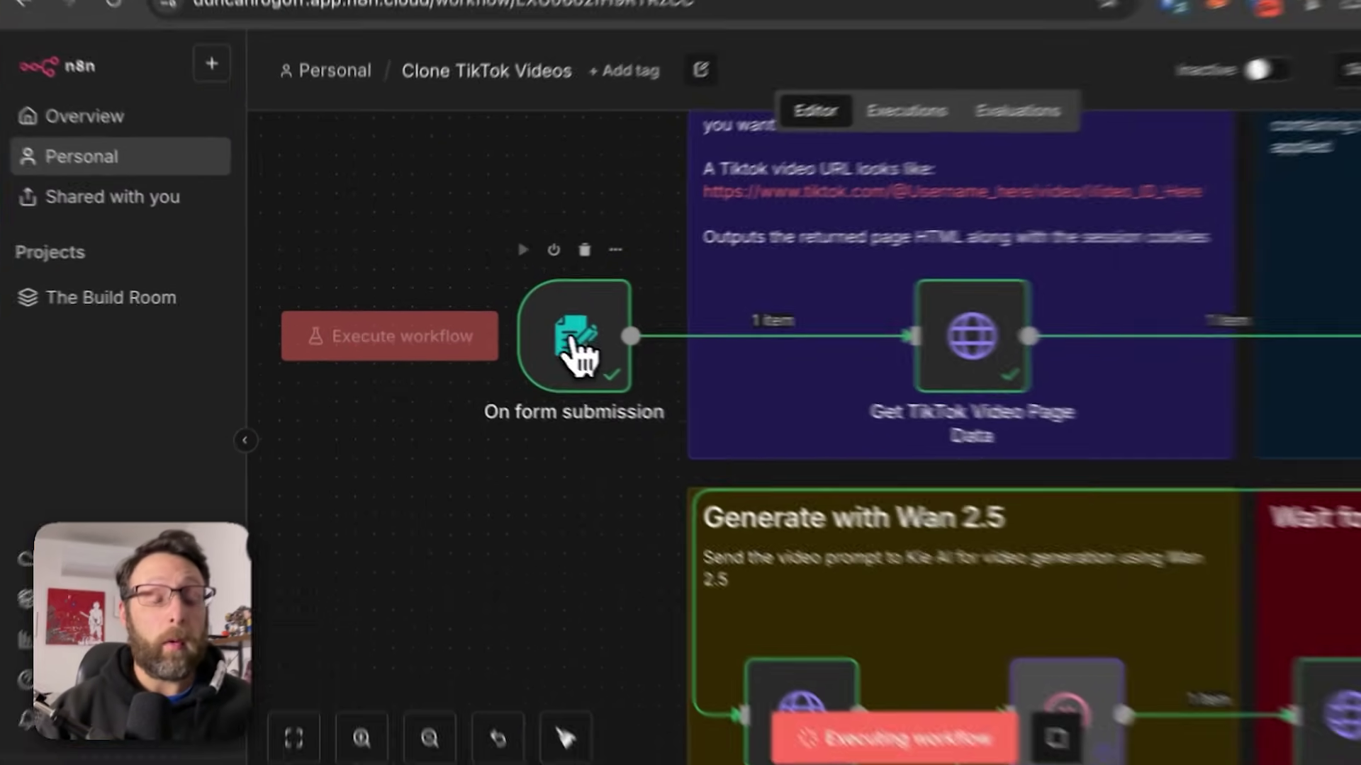
Review the On form submission trigger's settings and its URL field's element type, leaving them unchanged
double_click(513, 325)
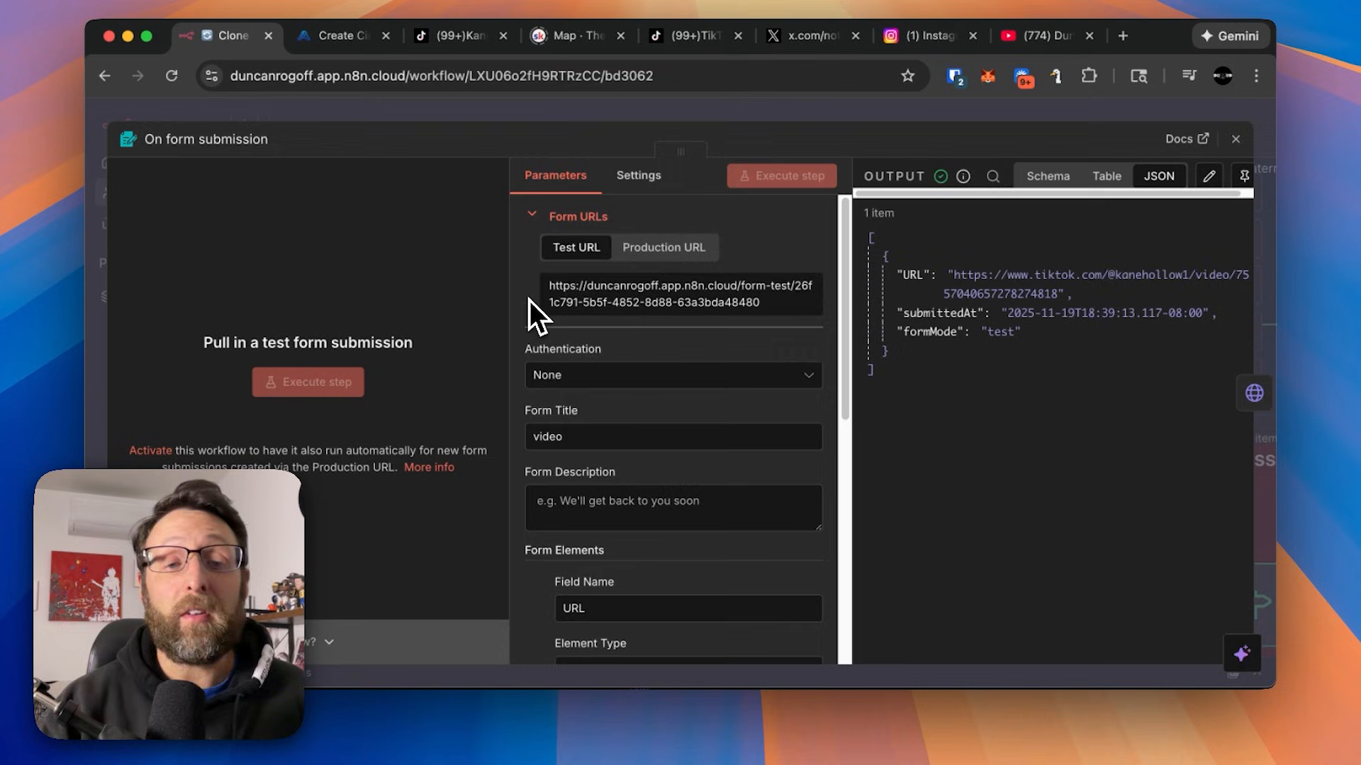
key(Escape)
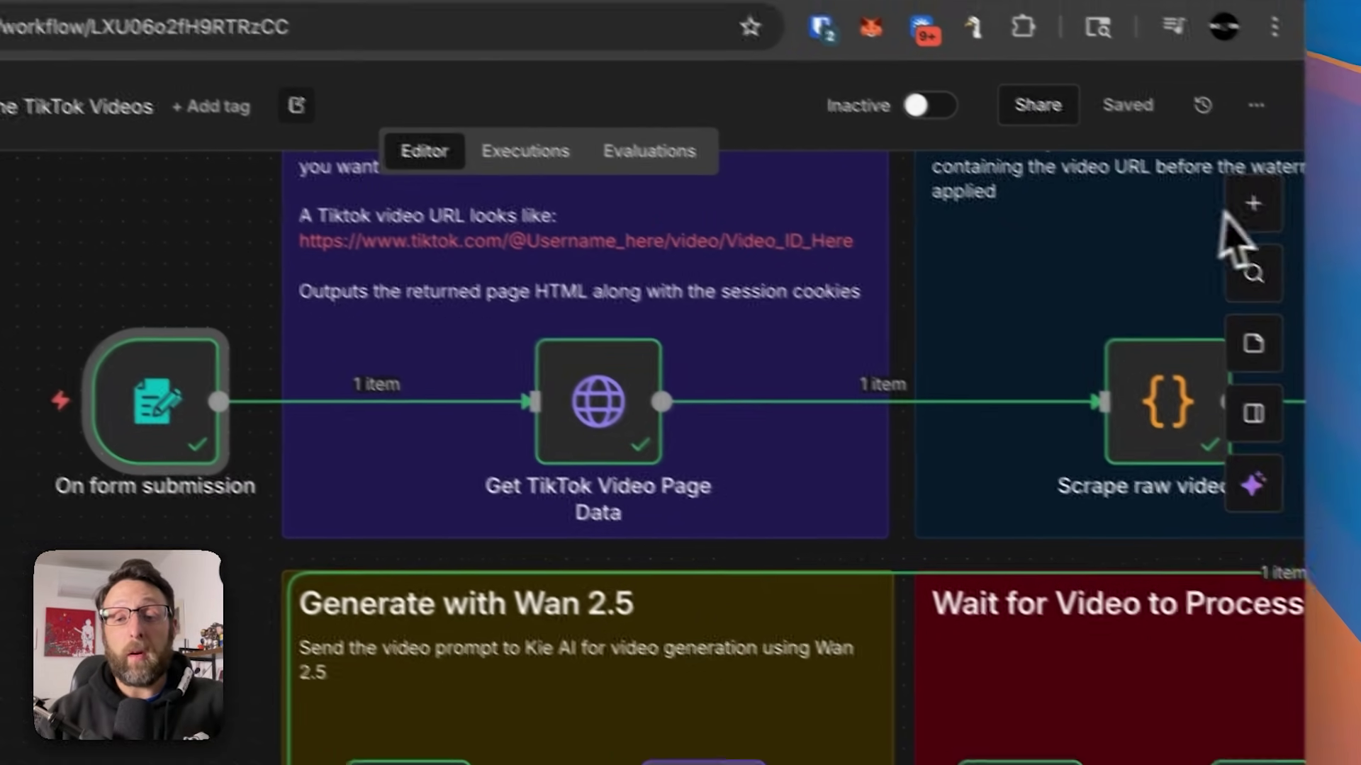
click(1250, 212)
text(form)
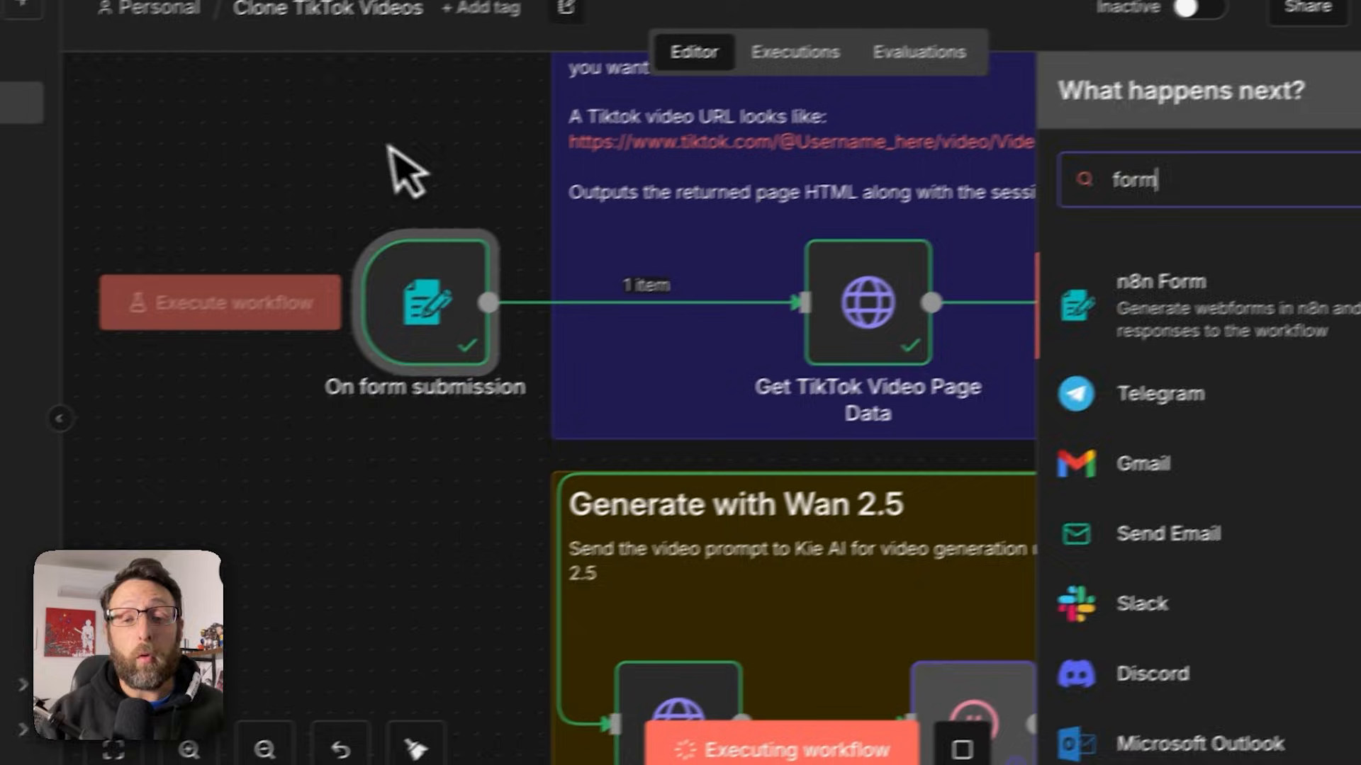
double_click(452, 287)
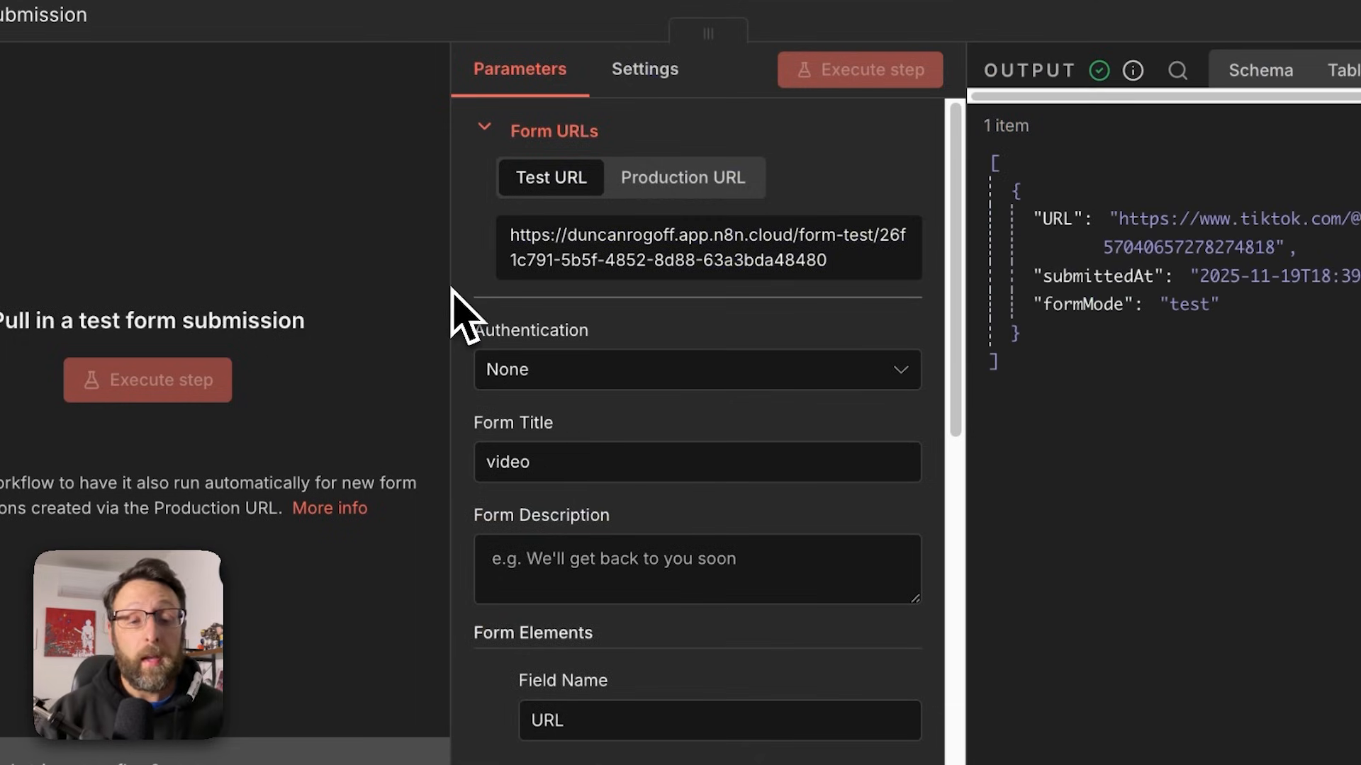
scroll(468, 320, down, 3)
scroll(616, 500, down, 2)
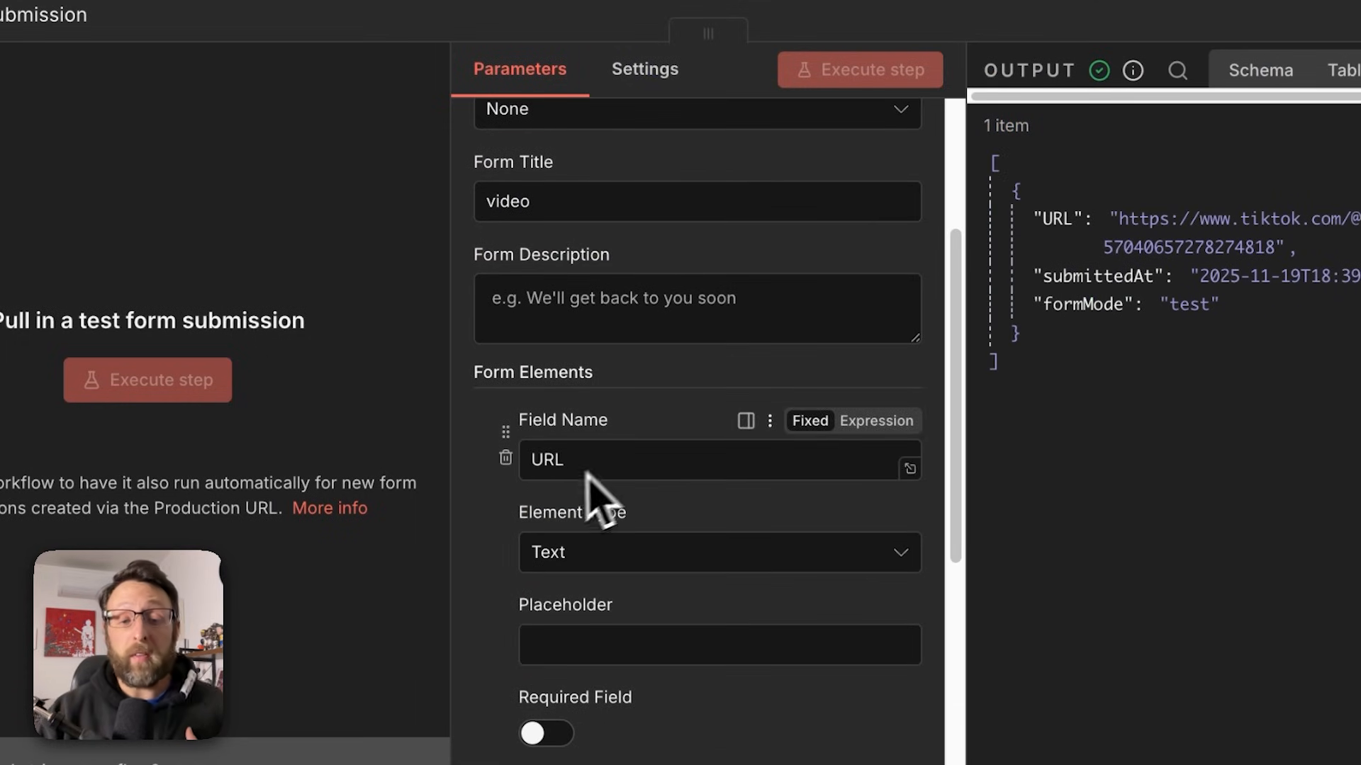
click(625, 552)
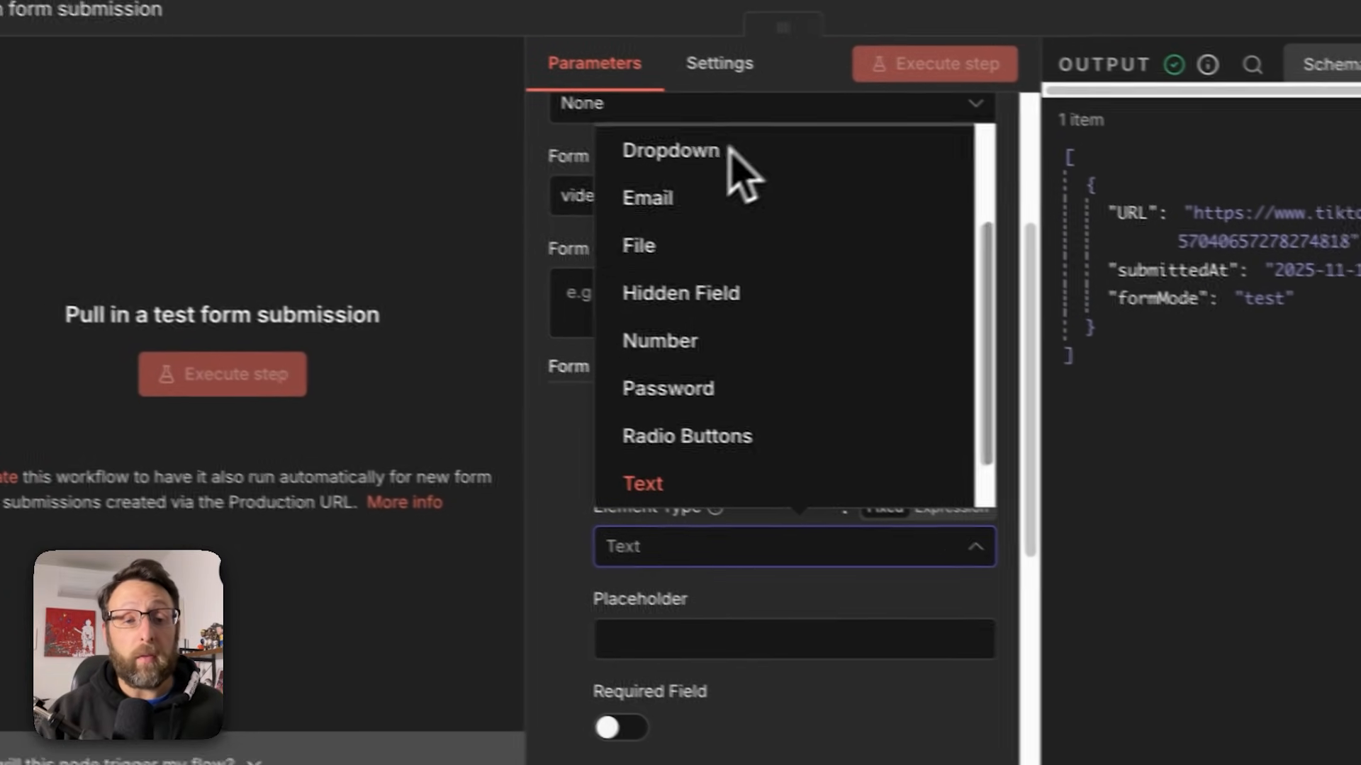
click(515, 507)
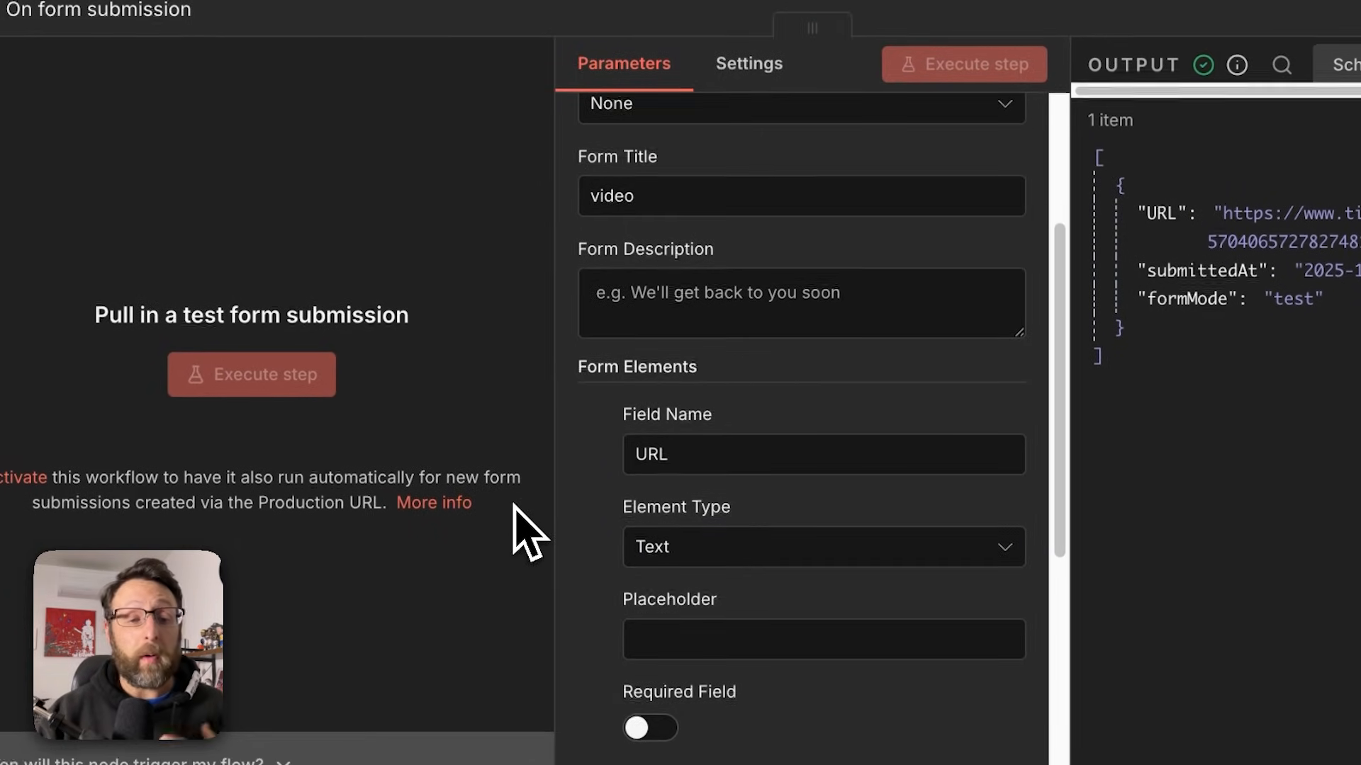
scroll(595, 552, down, 3)
scroll(659, 585, down, 3)
scroll(667, 591, down, 2)
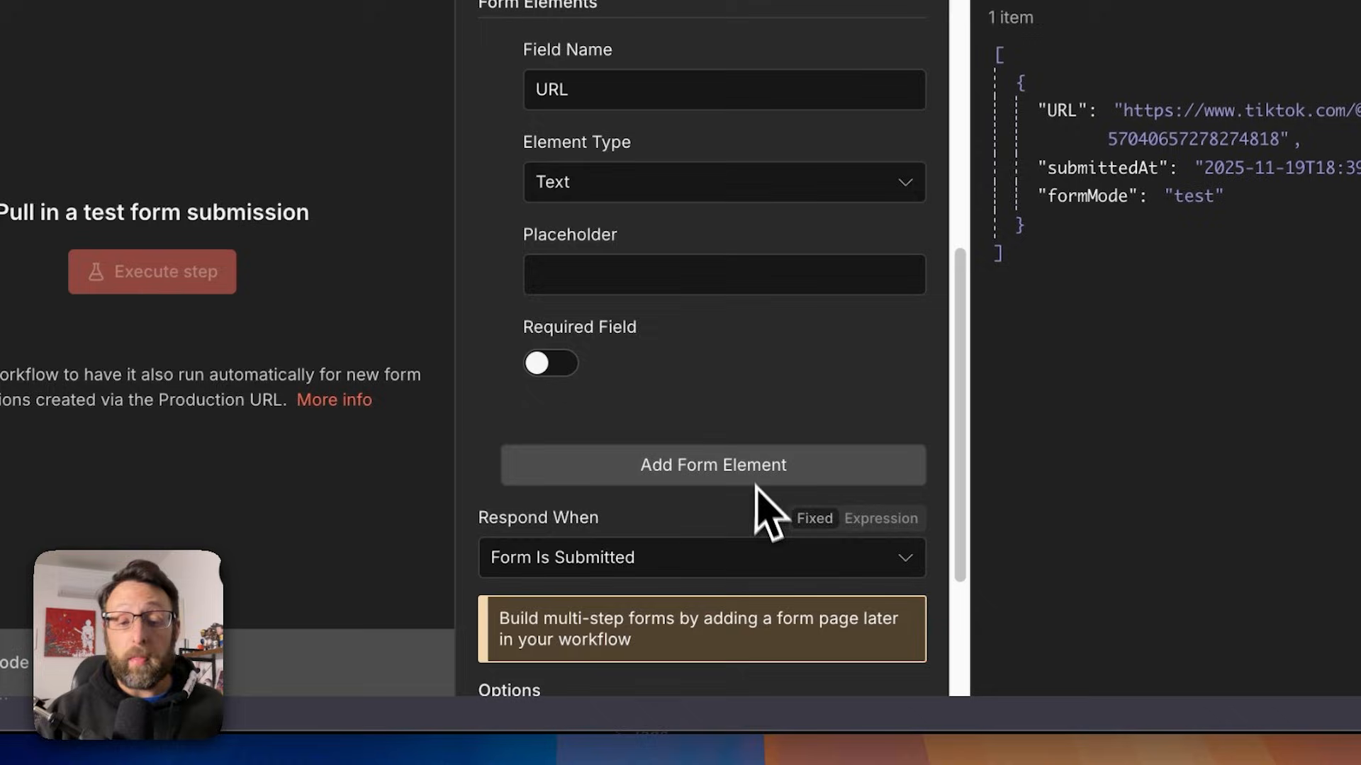
Add a form element, delete the empty one again, and close the trigger settings
click(827, 473)
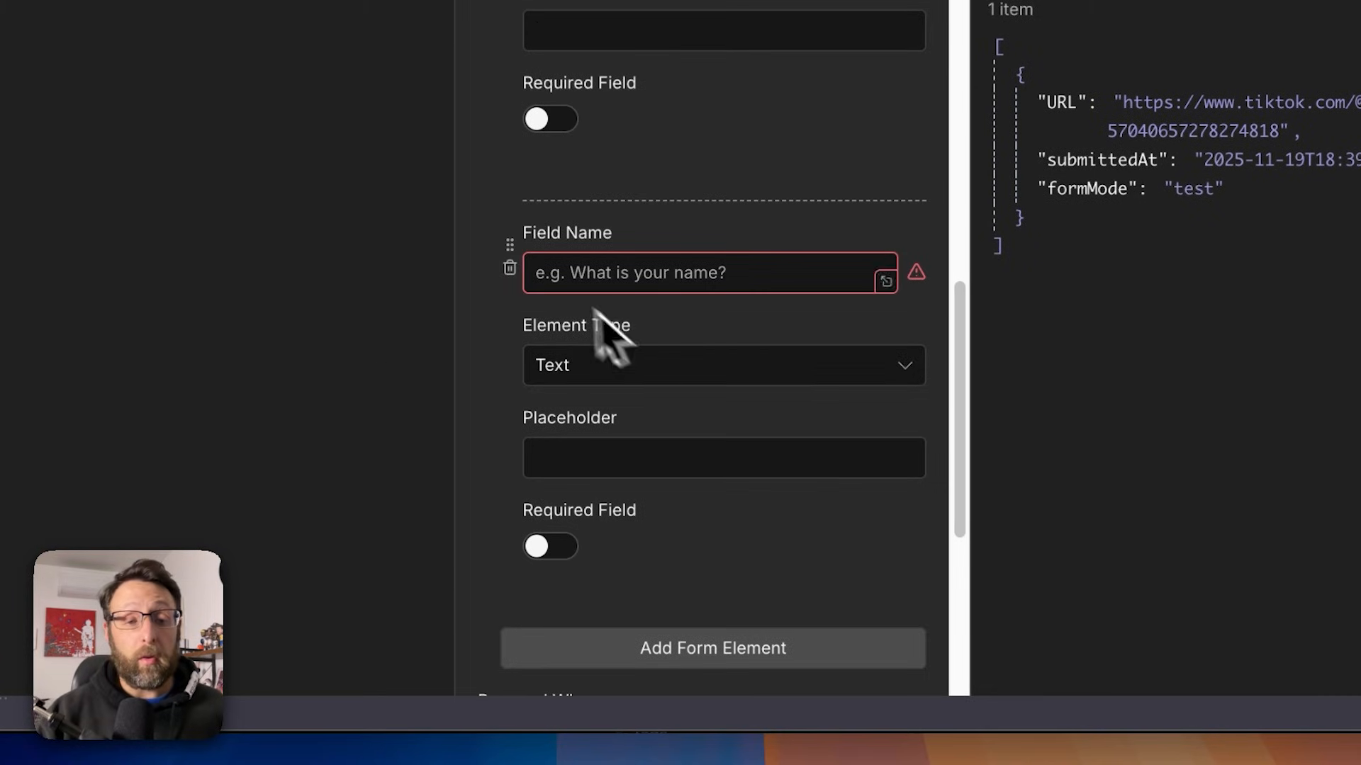
click(511, 268)
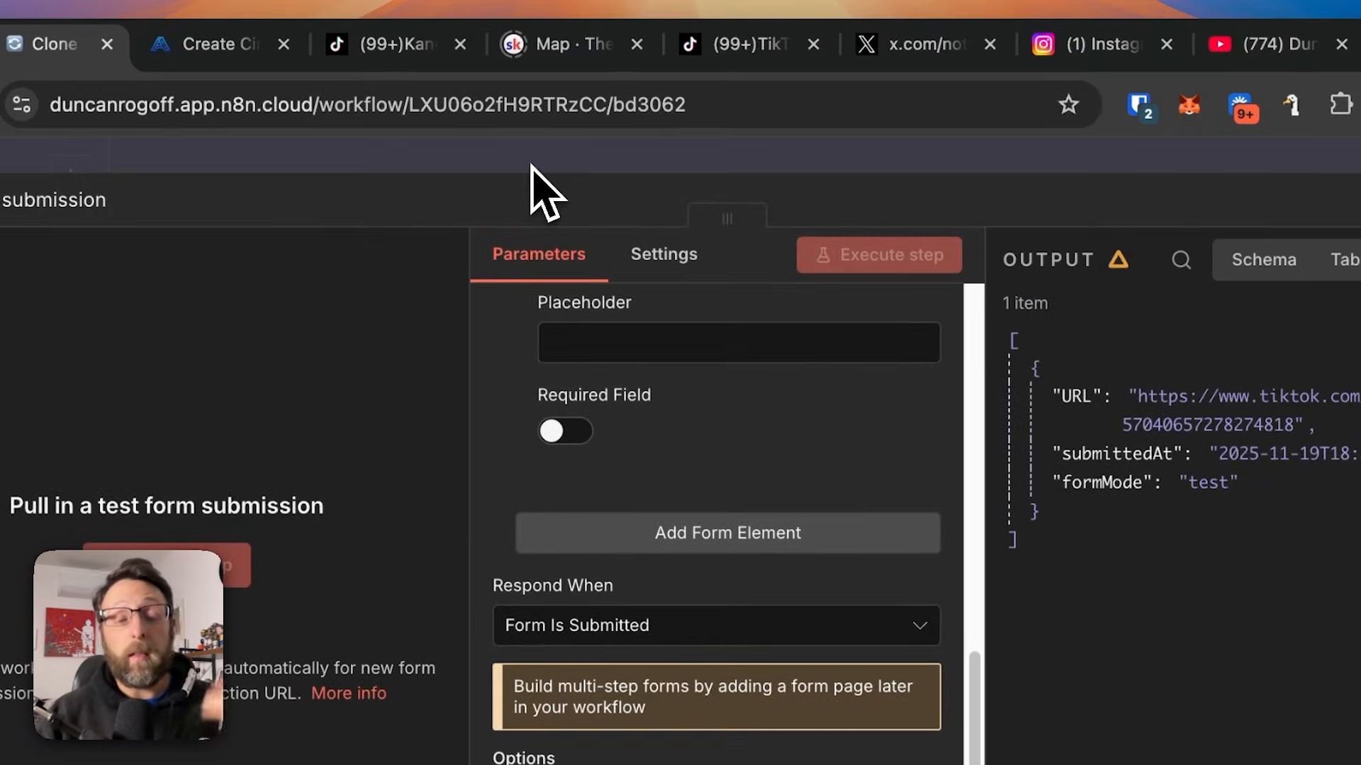
click(531, 167)
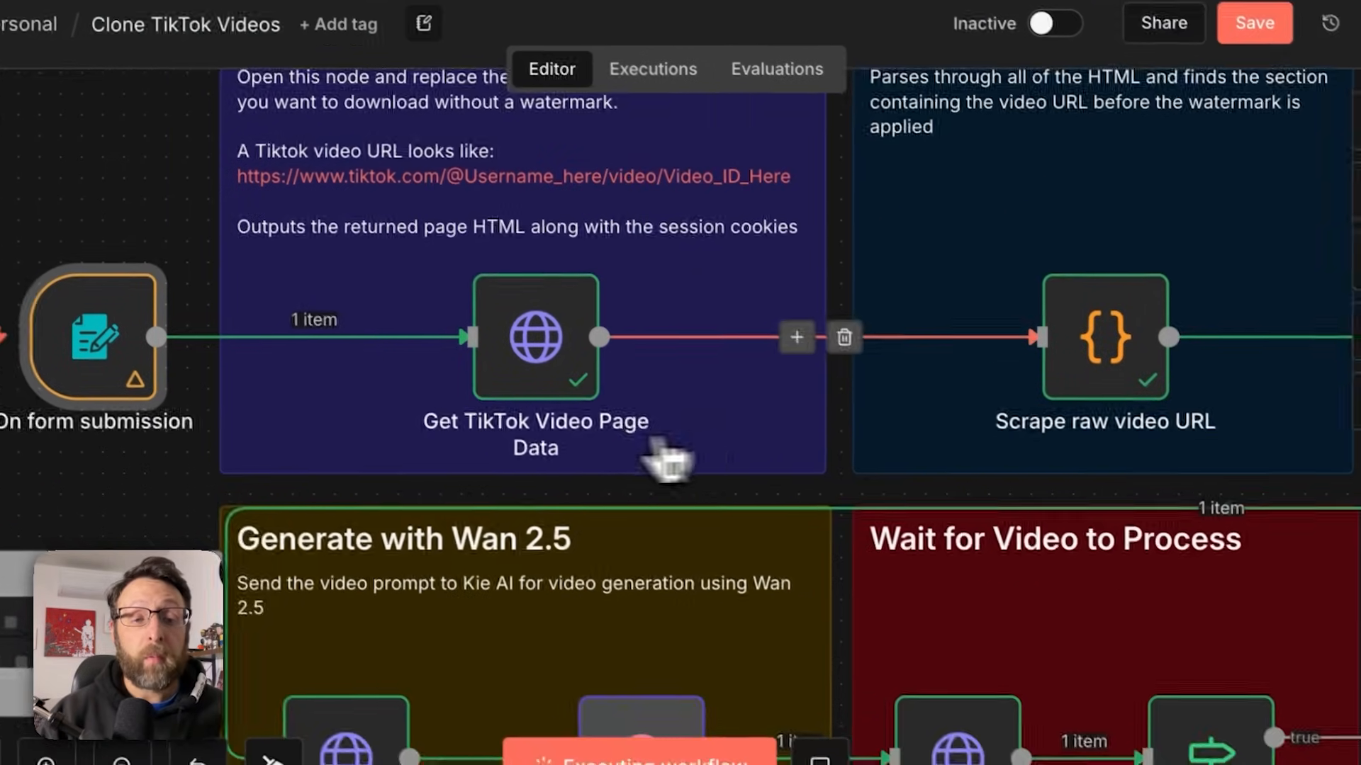
double_click(536, 338)
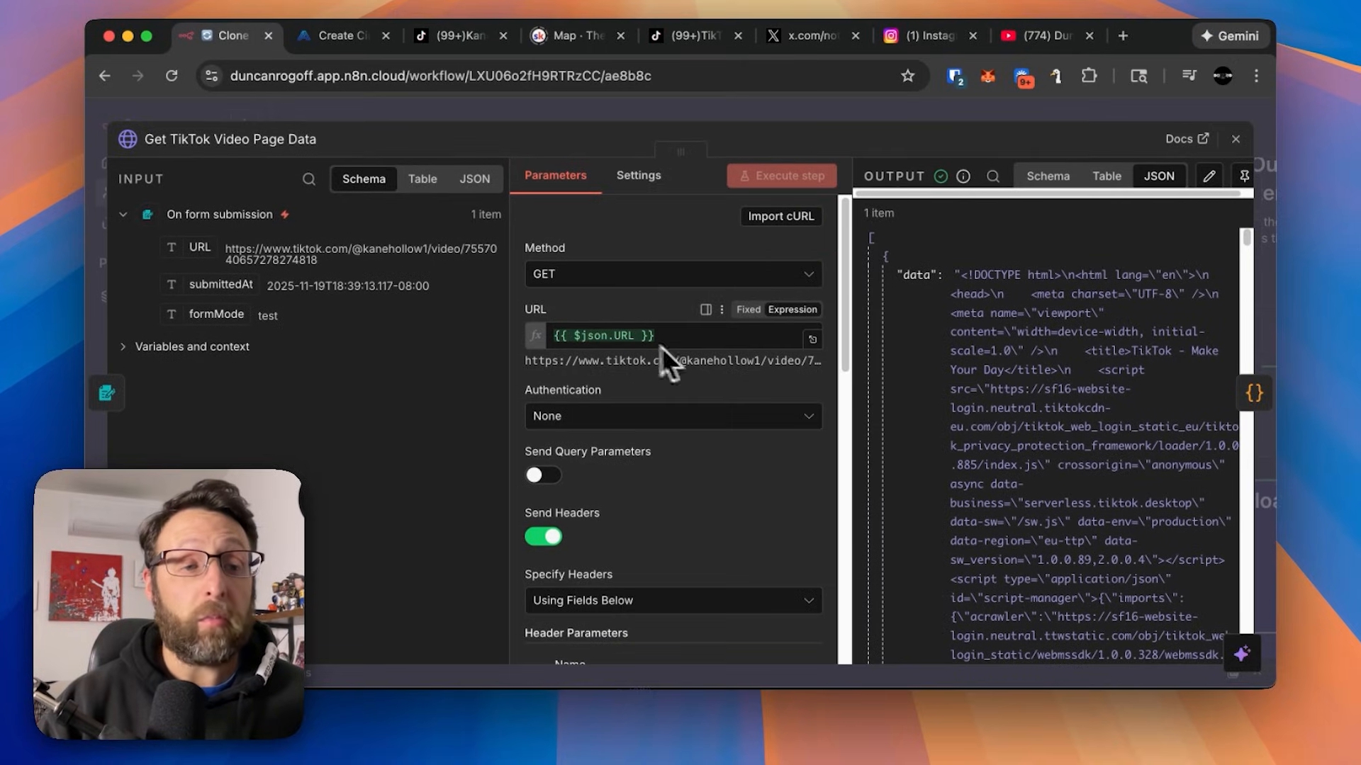
scroll(659, 466, down, 4)
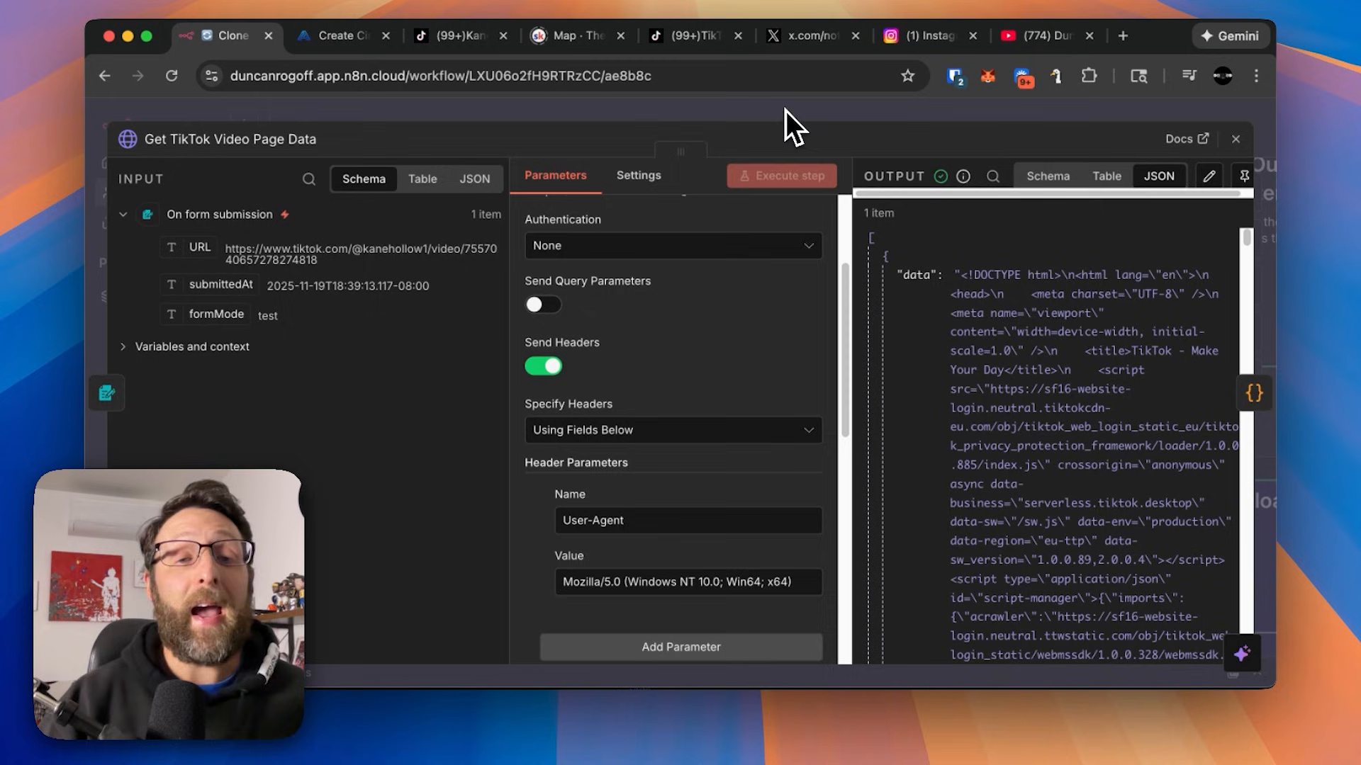
scroll(1040, 321, down, 5)
scroll(1040, 321, down, 5)
scroll(1041, 321, down, 5)
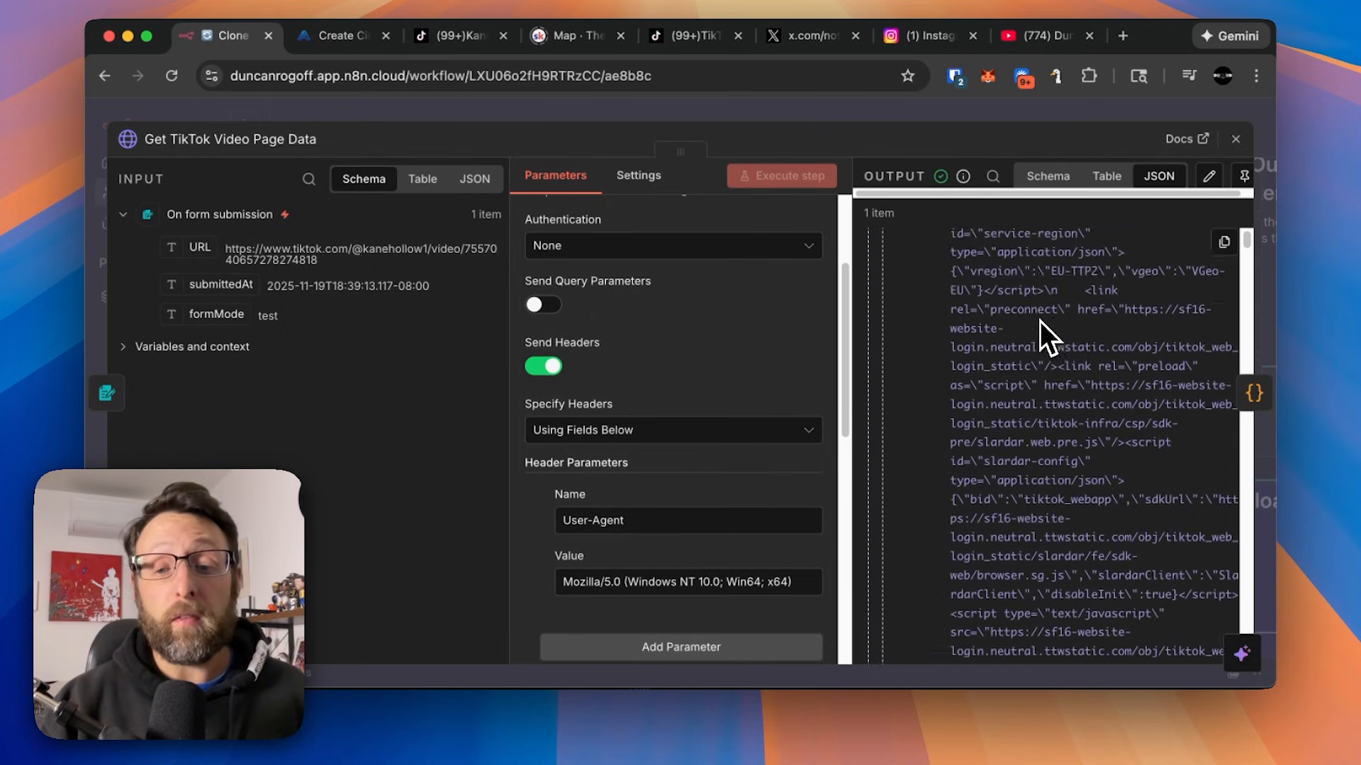
scroll(1040, 321, down, 5)
scroll(1040, 321, down, 5)
scroll(1040, 321, down, 5)
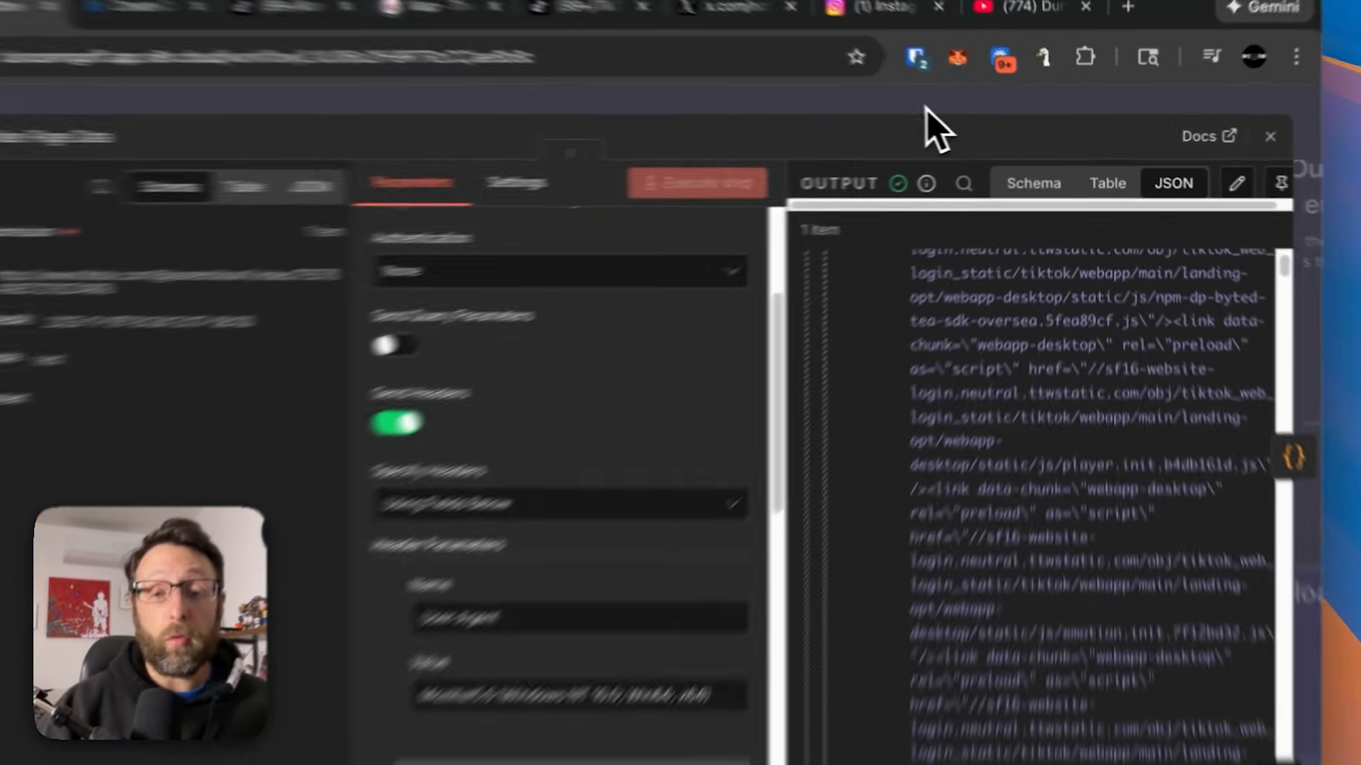
key(Escape)
scroll(896, 213, right, 5)
scroll(880, 228, right, 3)
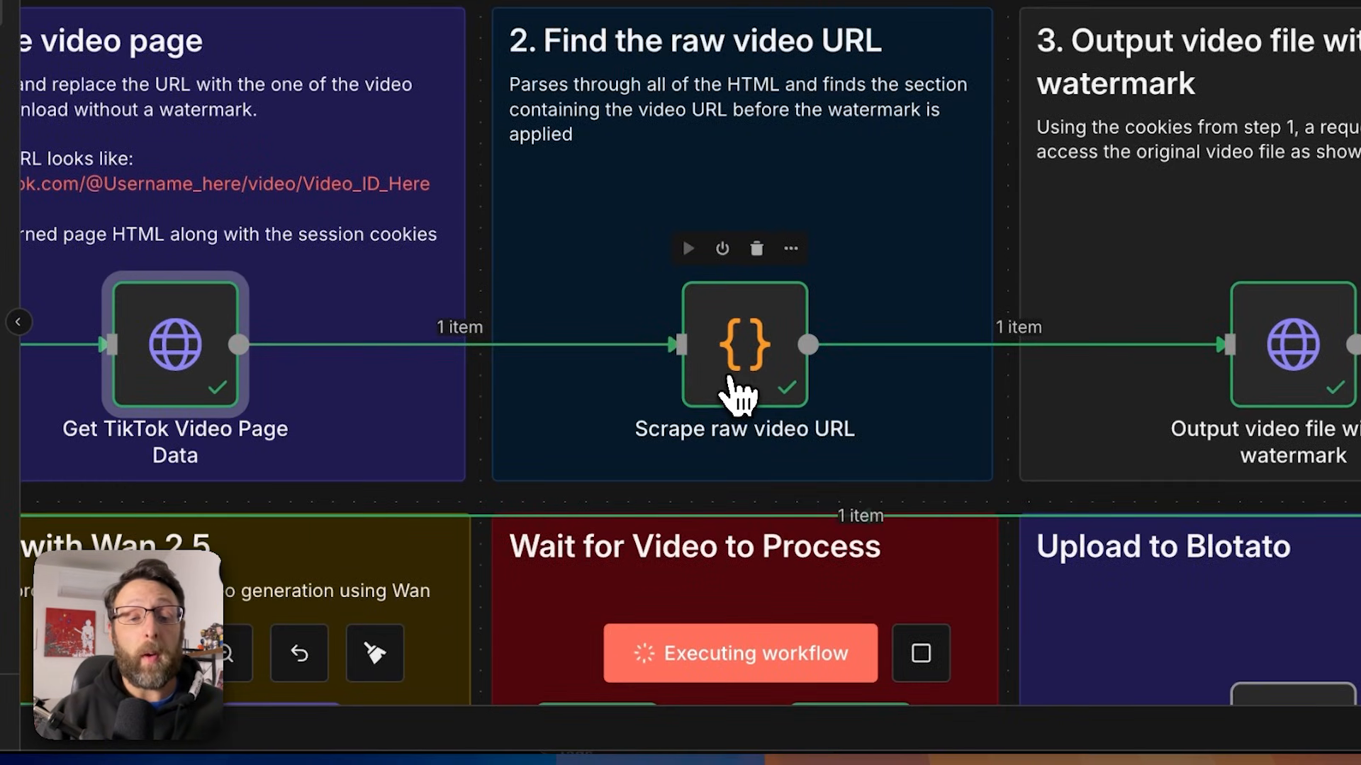
Open the Scrape raw video URL code step to see its JavaScript and extracted videoUrl and cookies
double_click(738, 391)
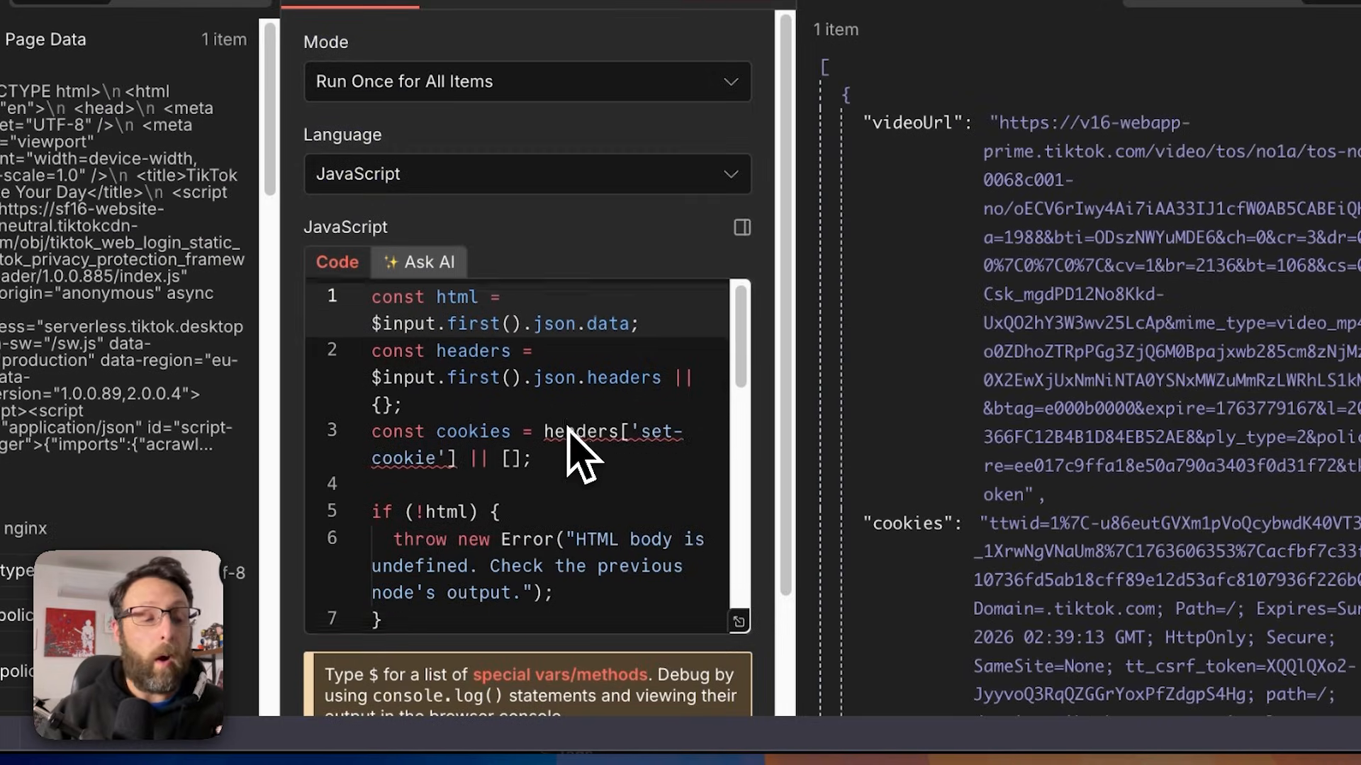
scroll(596, 442, down, 2)
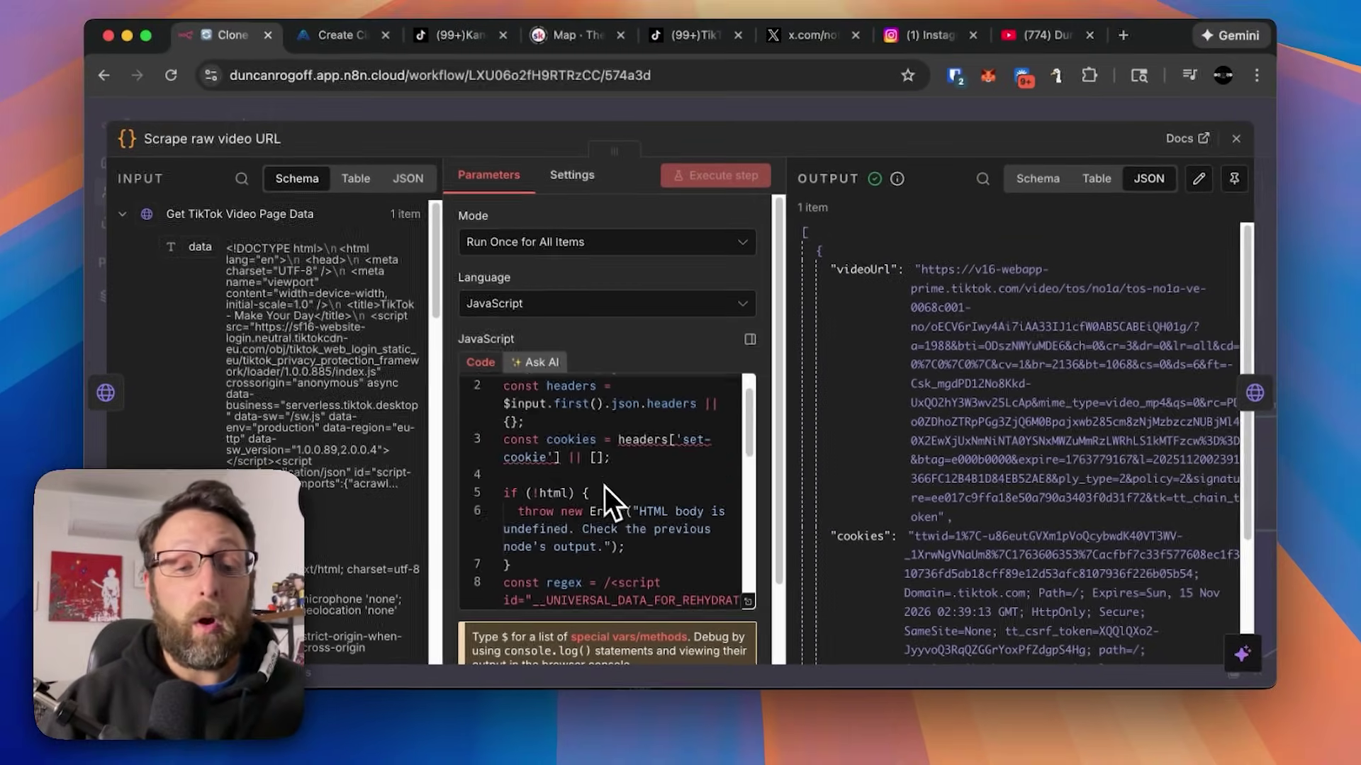
scroll(605, 486, down, 3)
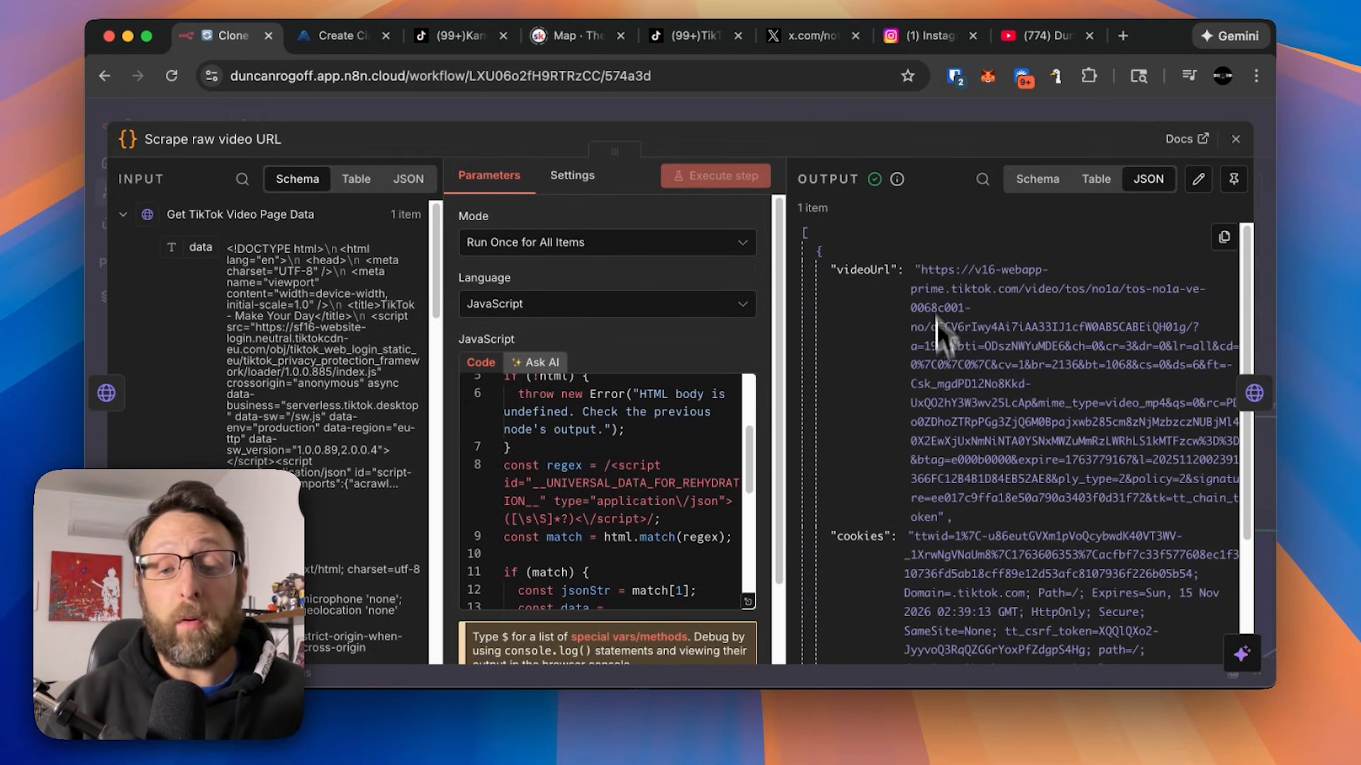
scroll(958, 436, down, 4)
scroll(987, 478, up, 5)
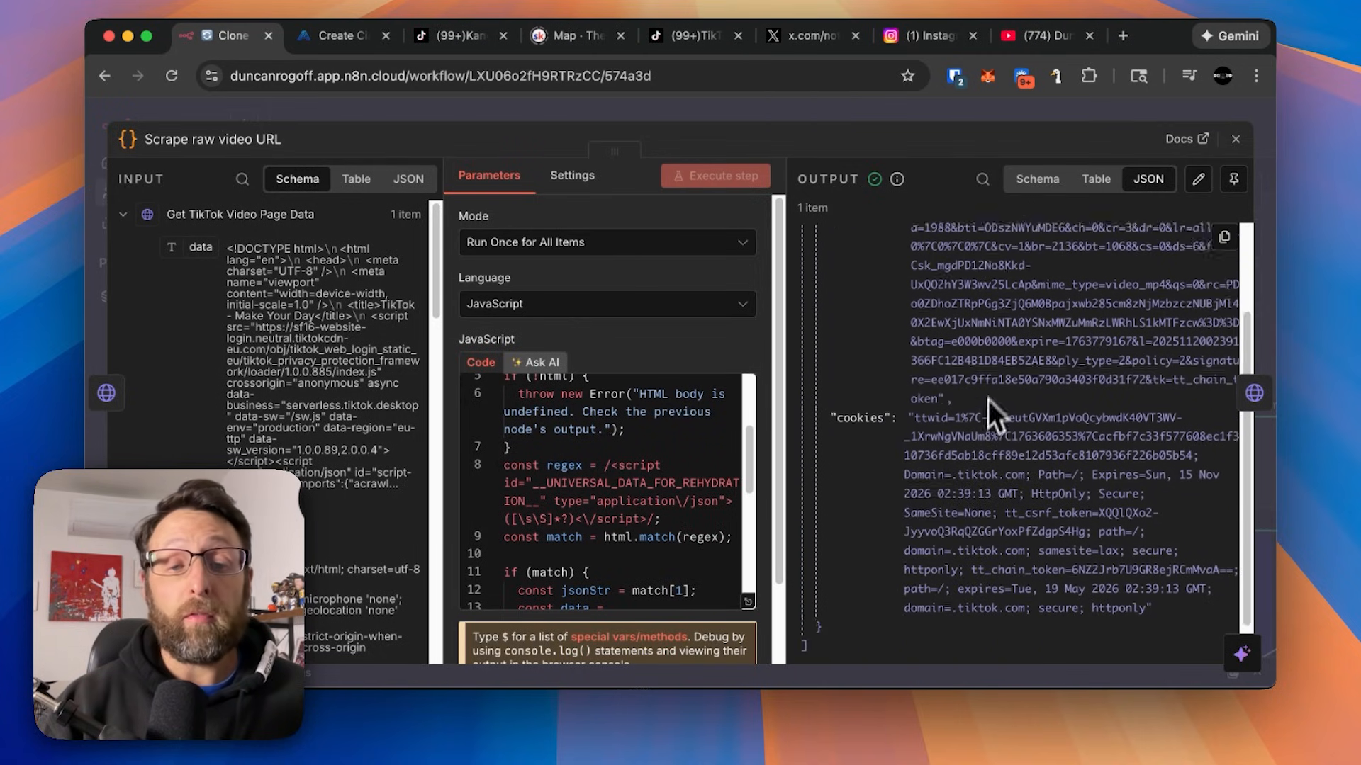
scroll(987, 400, up, 3)
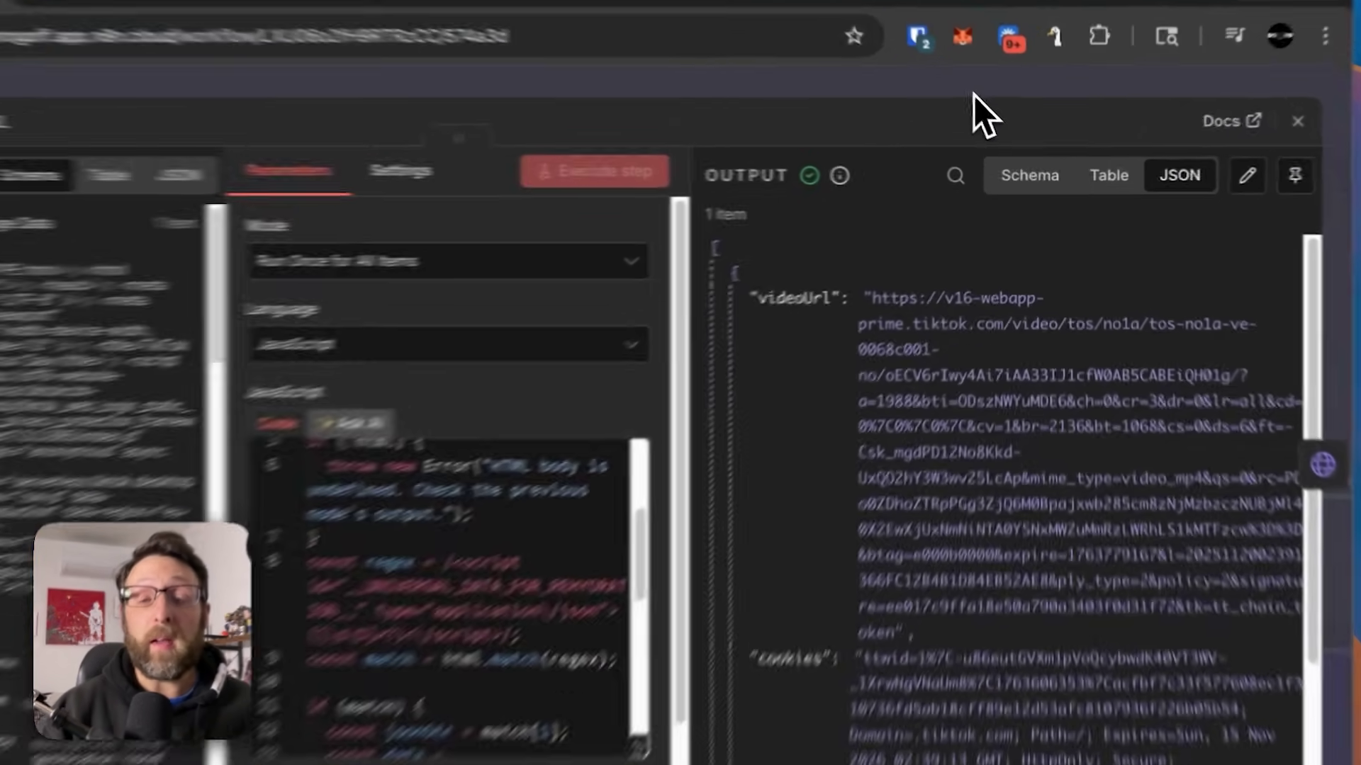
Leave the scrape step and open Output video file without watermark with its headers and 1.91 MB mp4
key(Escape)
drag(989, 404, 680, 403)
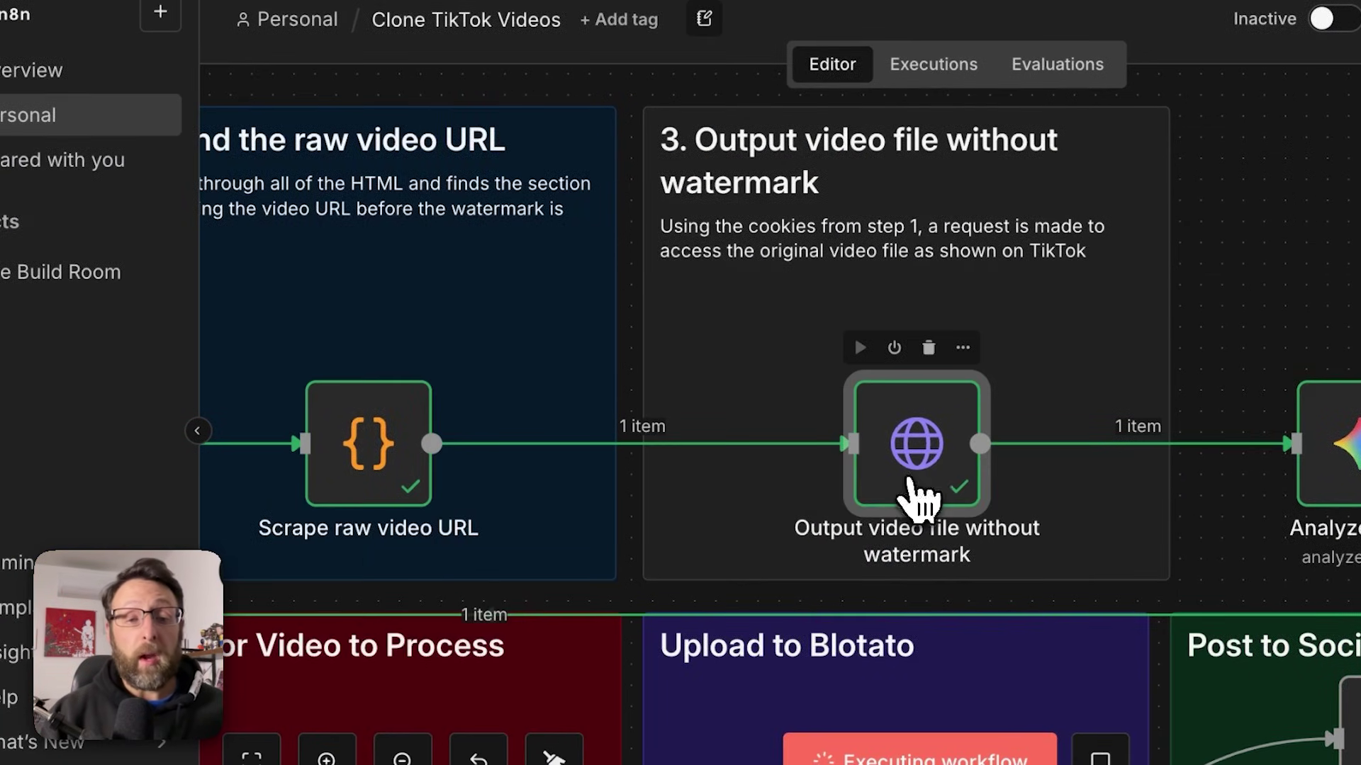
double_click(909, 484)
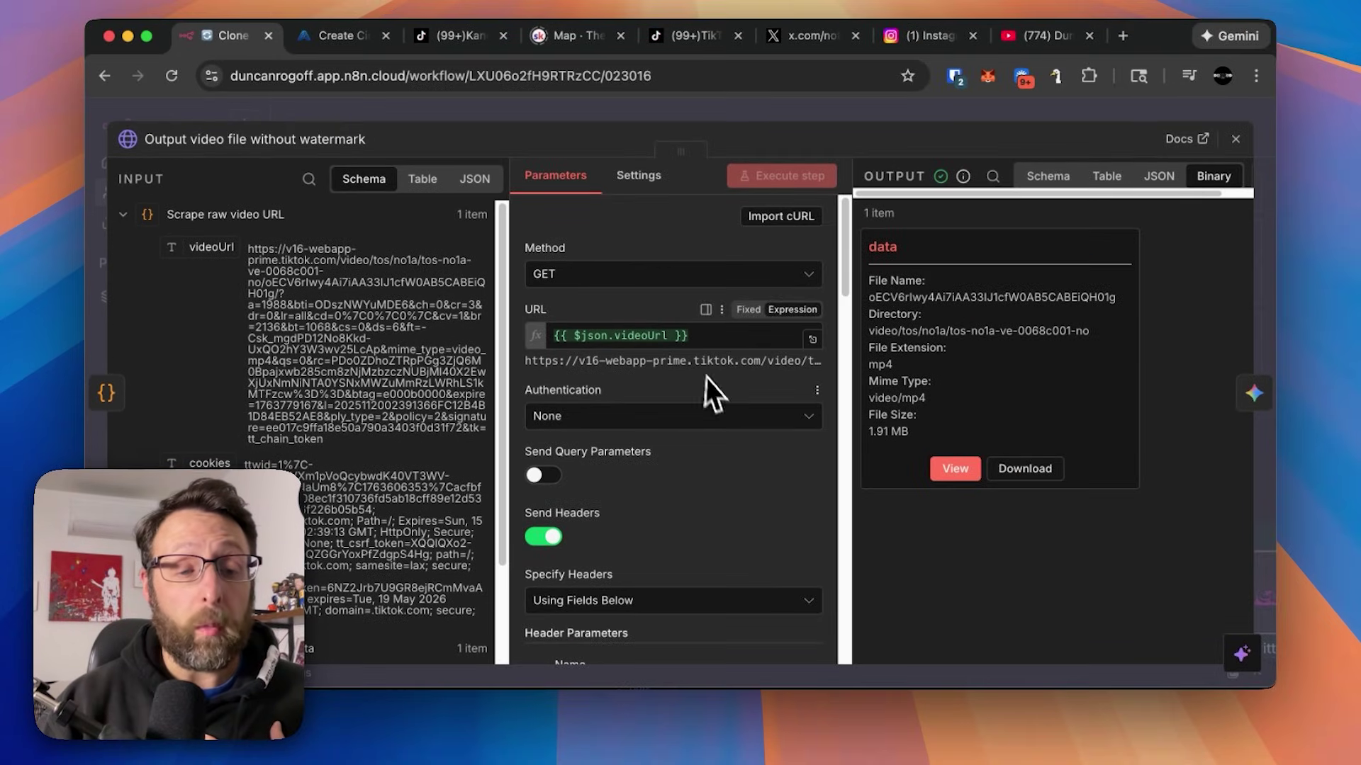
scroll(705, 425, down, 3)
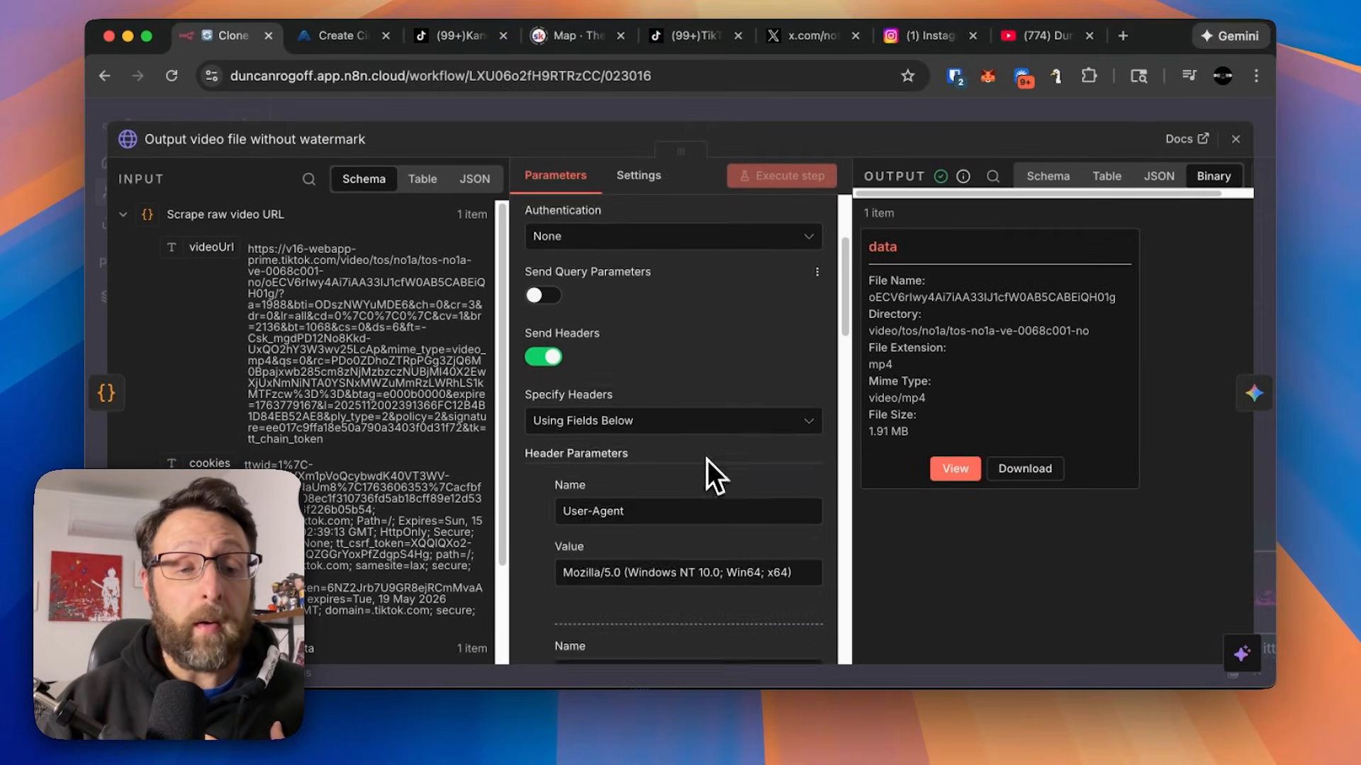
scroll(706, 466, down, 3)
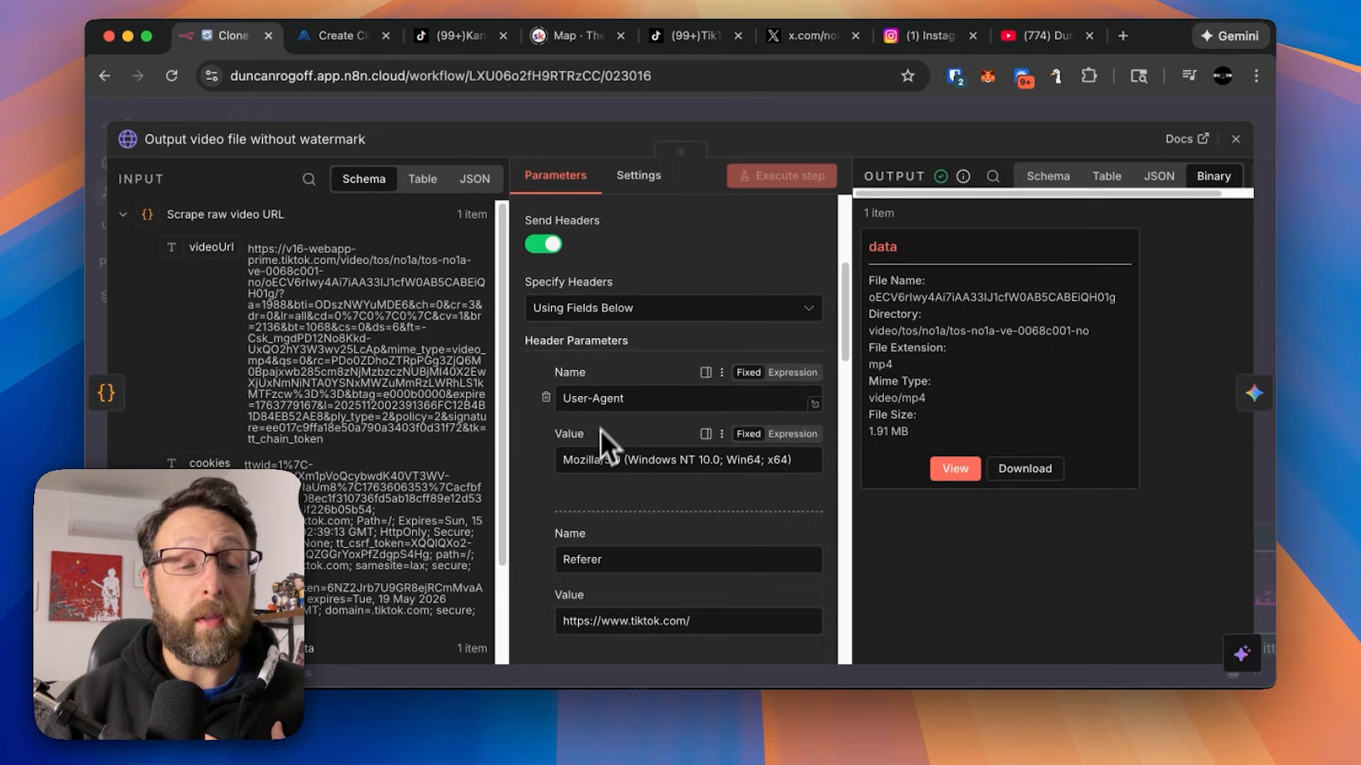
scroll(600, 425, down, 3)
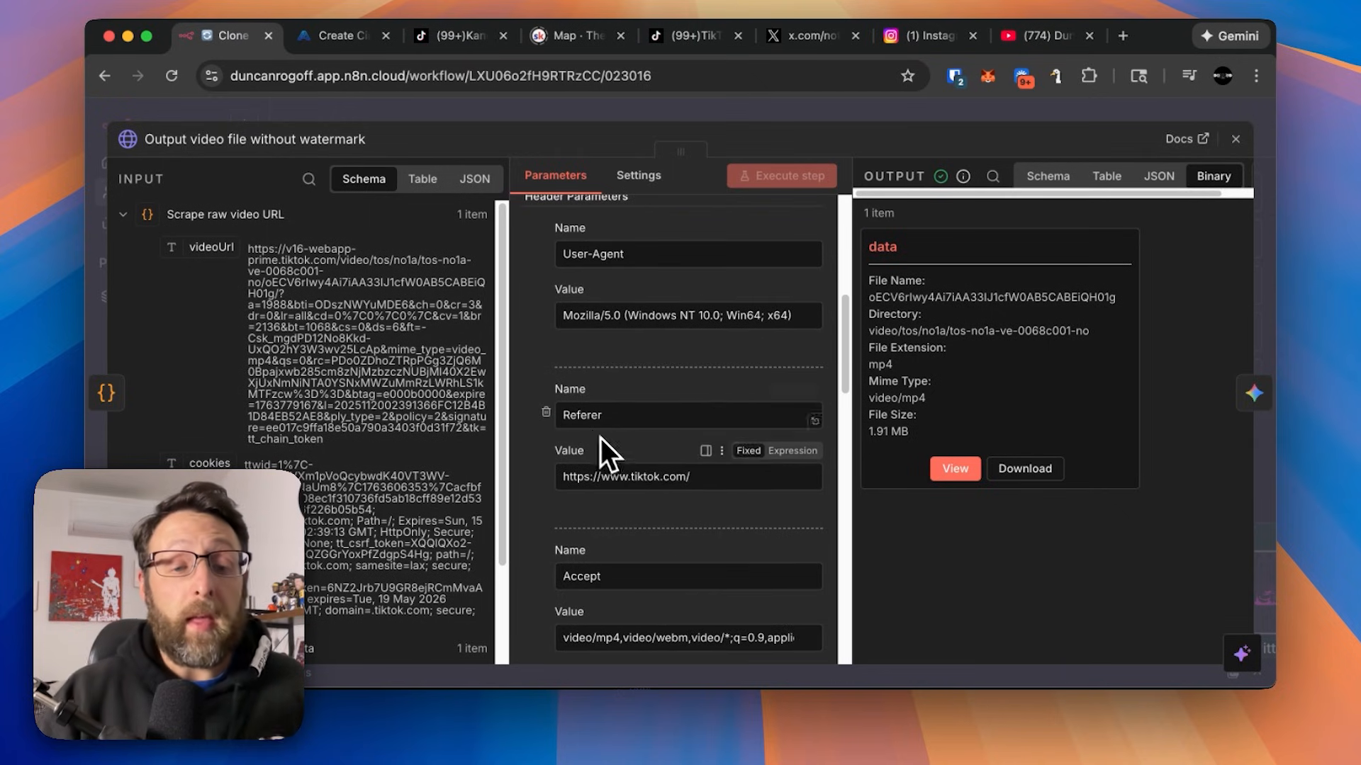
scroll(571, 509, down, 2)
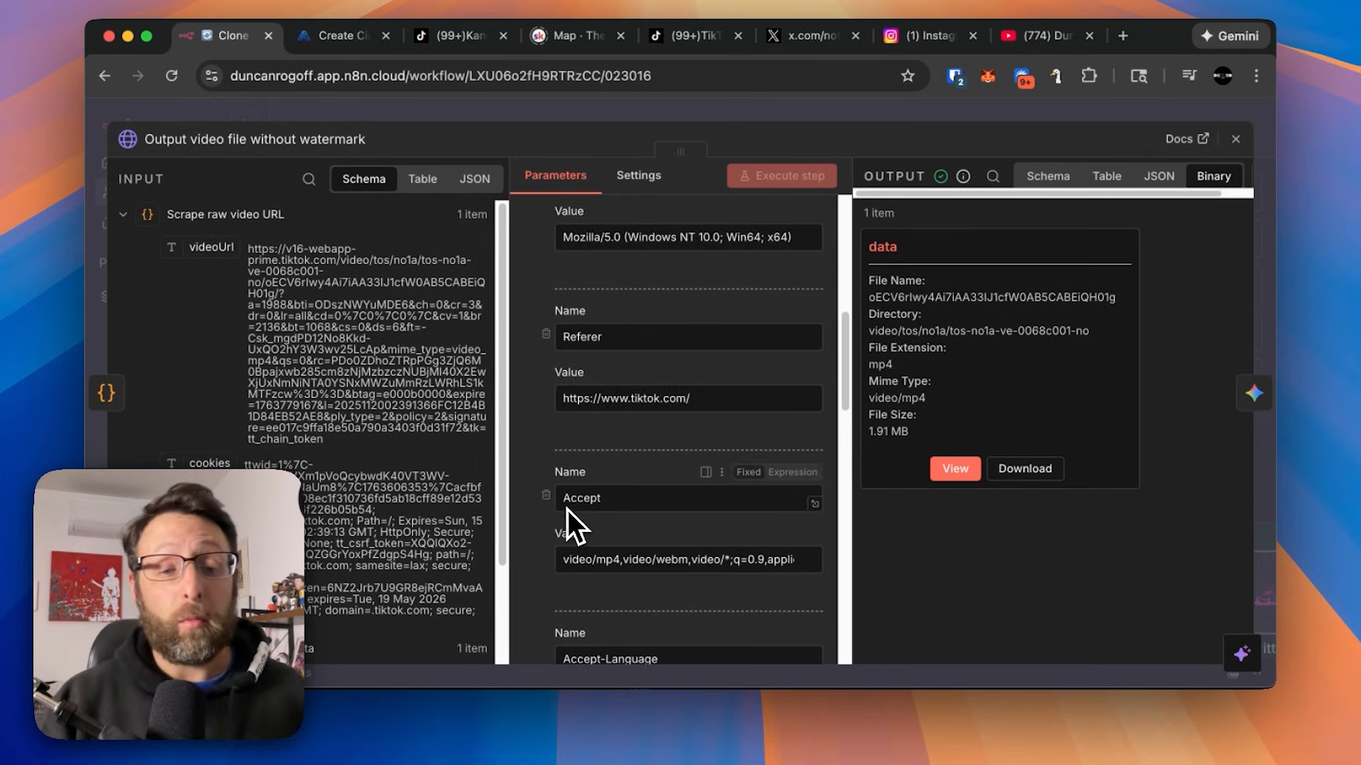
scroll(623, 531, down, 2)
scroll(632, 516, down, 2)
scroll(635, 502, down, 2)
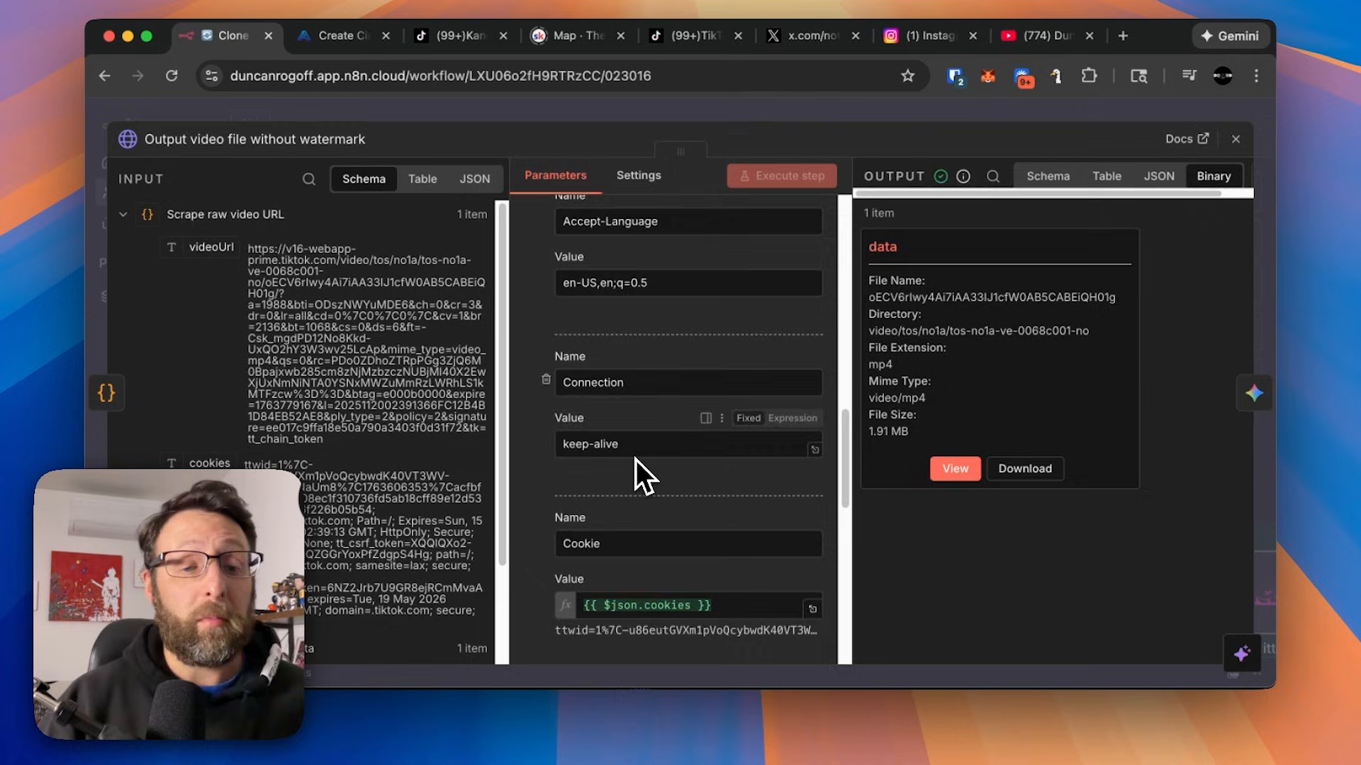
scroll(636, 461, down, 2)
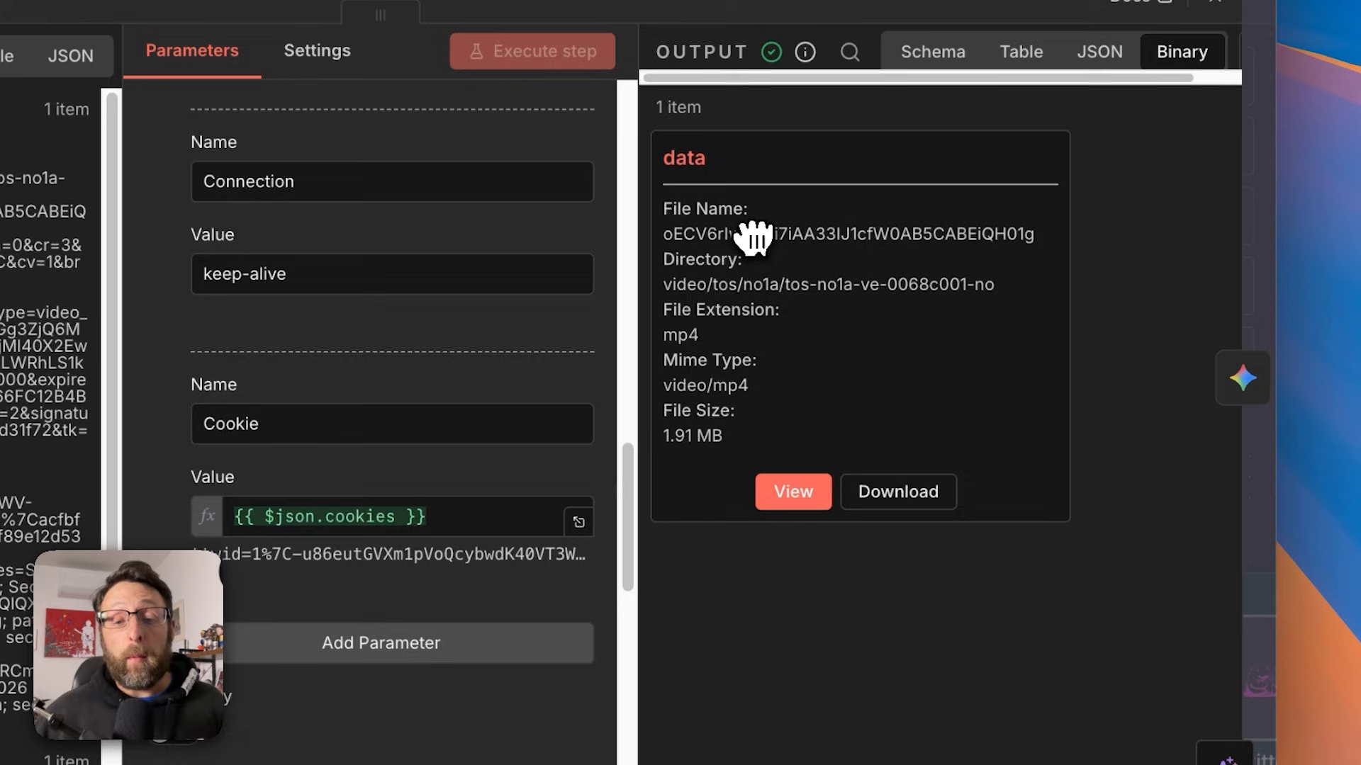
Play and pause the downloaded watermark-free video preview, then close the step
click(793, 491)
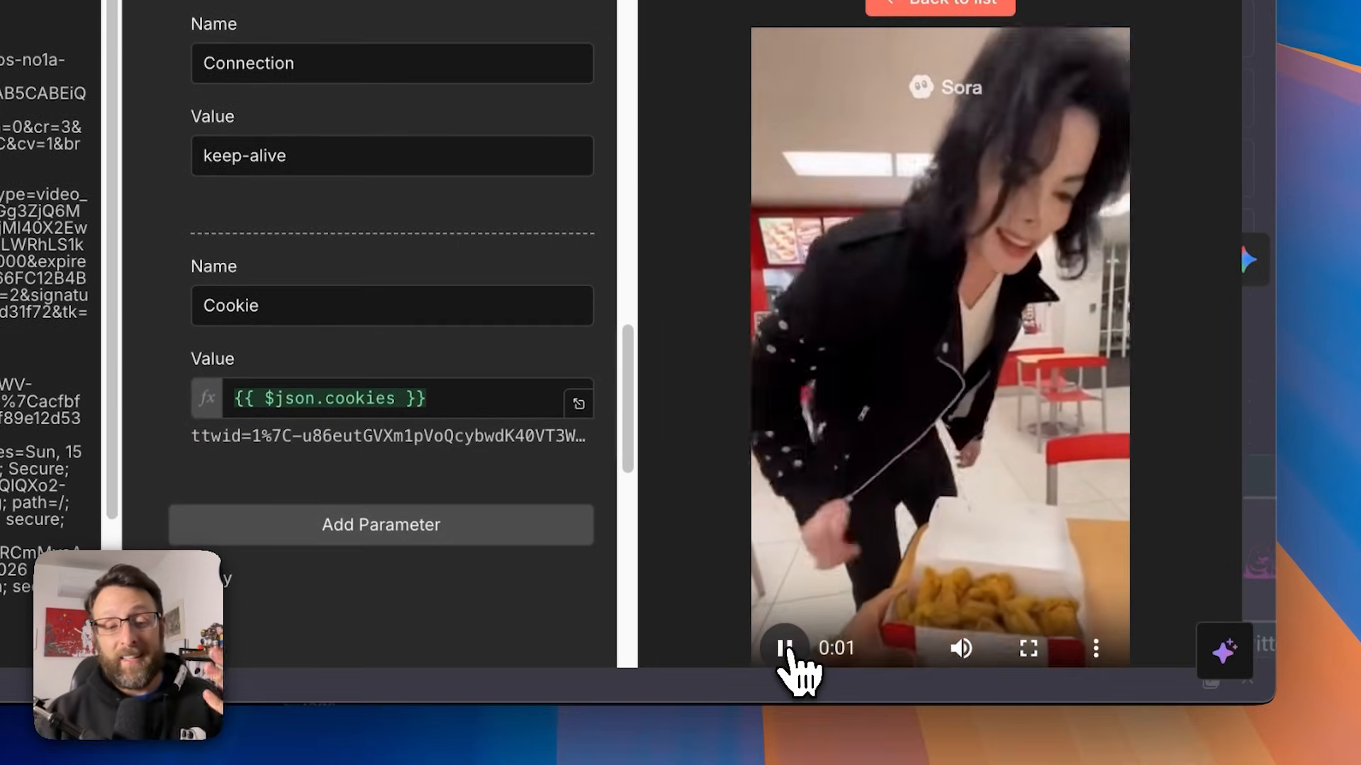
click(787, 651)
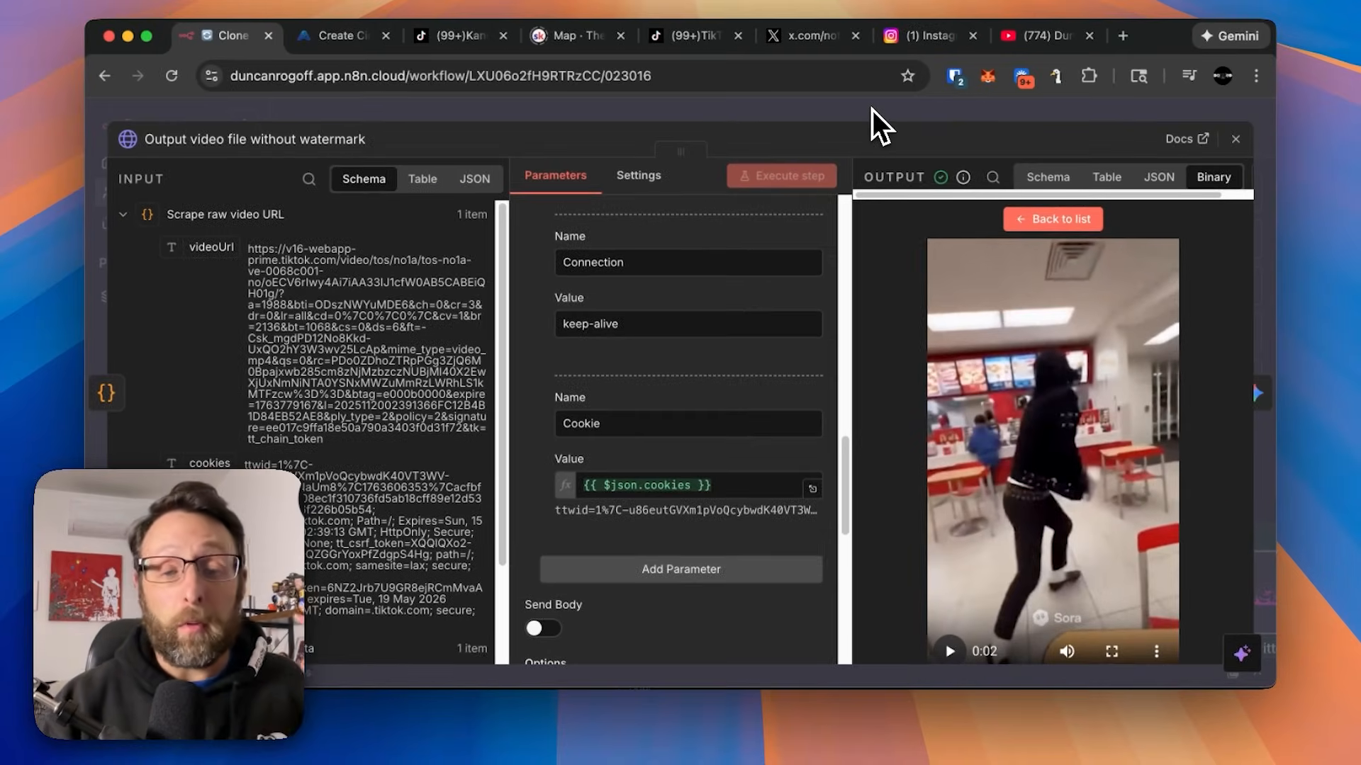
click(873, 110)
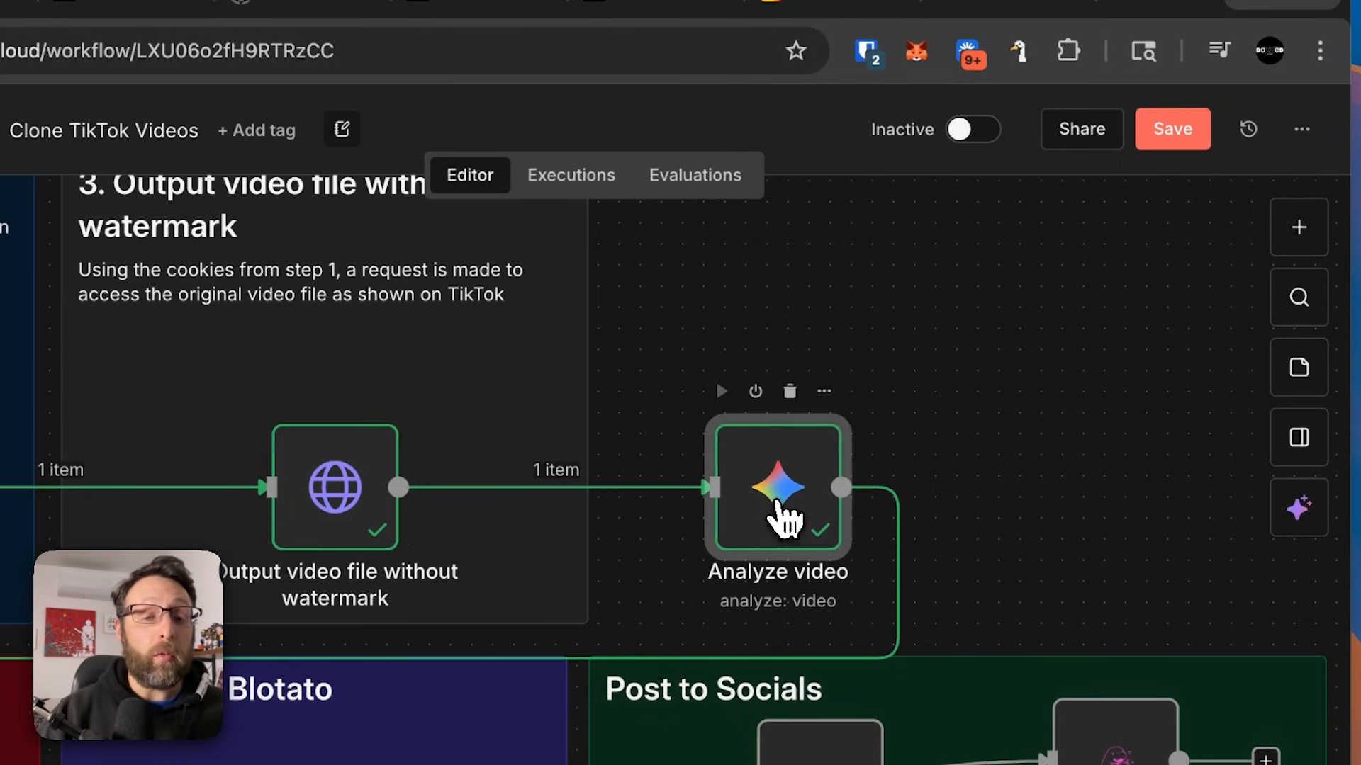
Open the Analyze video step and read through its Gemini analysis prompt
double_click(787, 521)
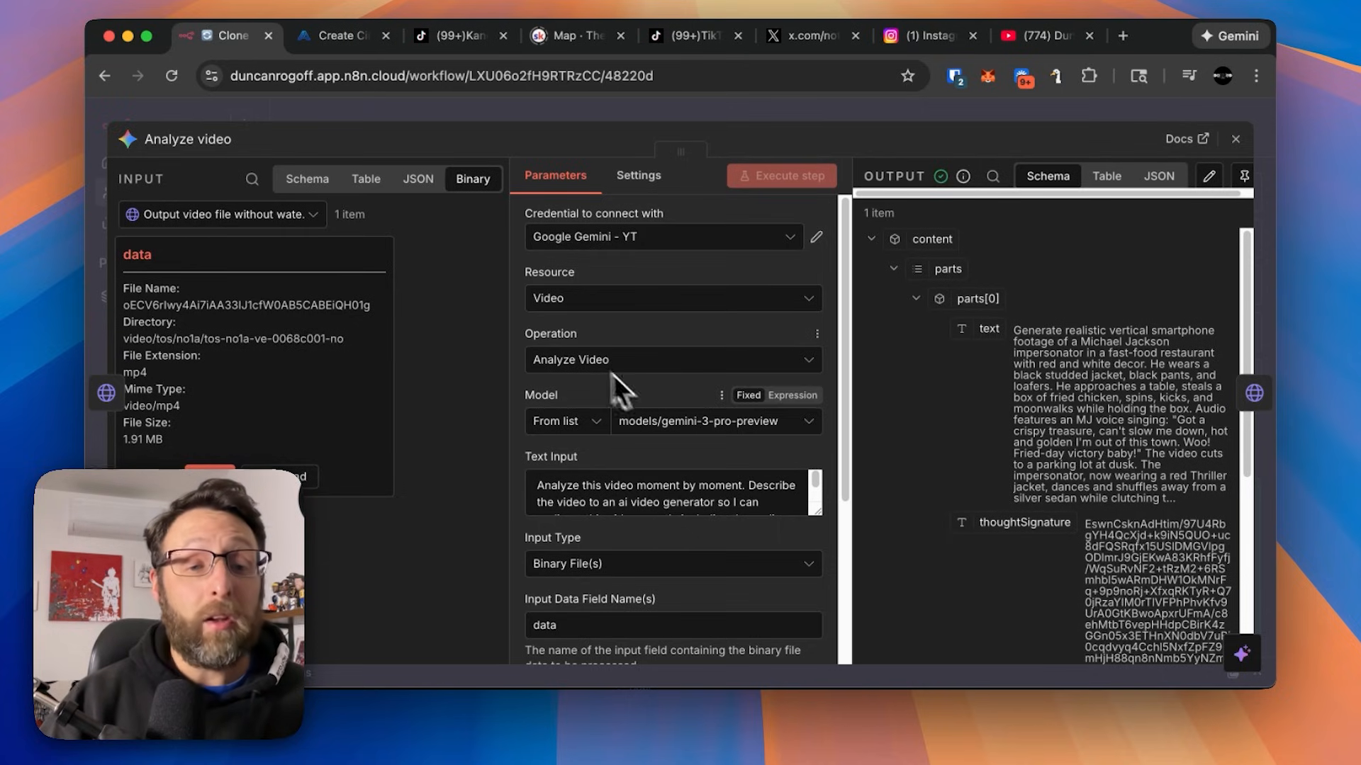
scroll(620, 424, down, 1)
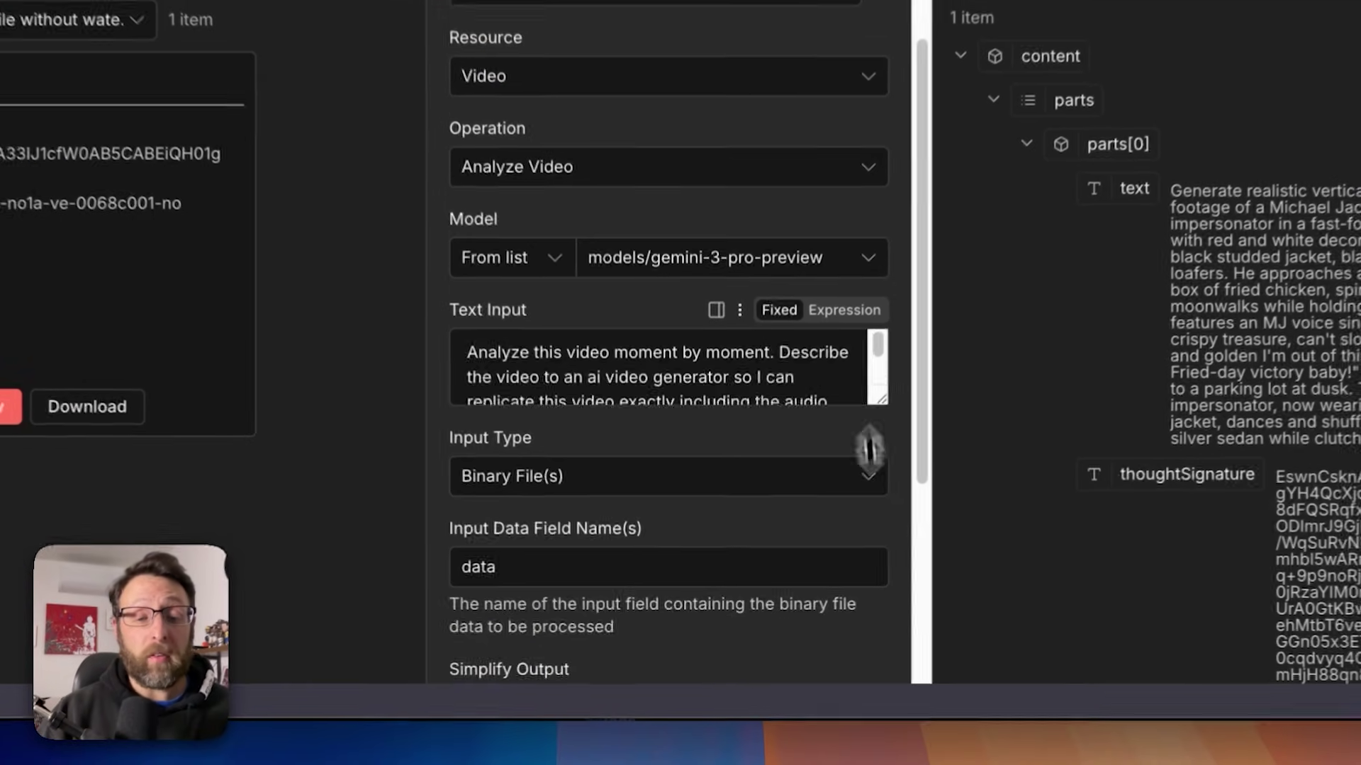
drag(797, 462, 797, 509)
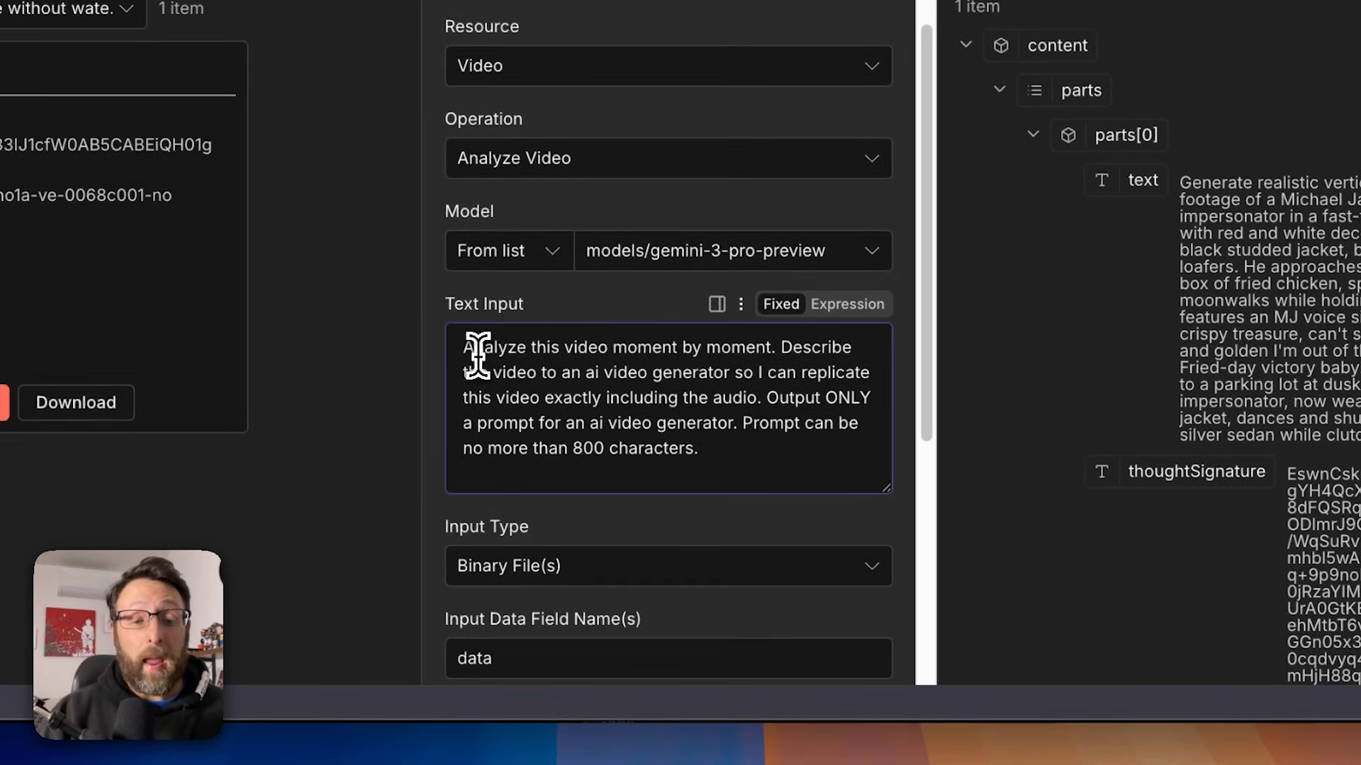
drag(472, 348, 755, 359)
click(787, 366)
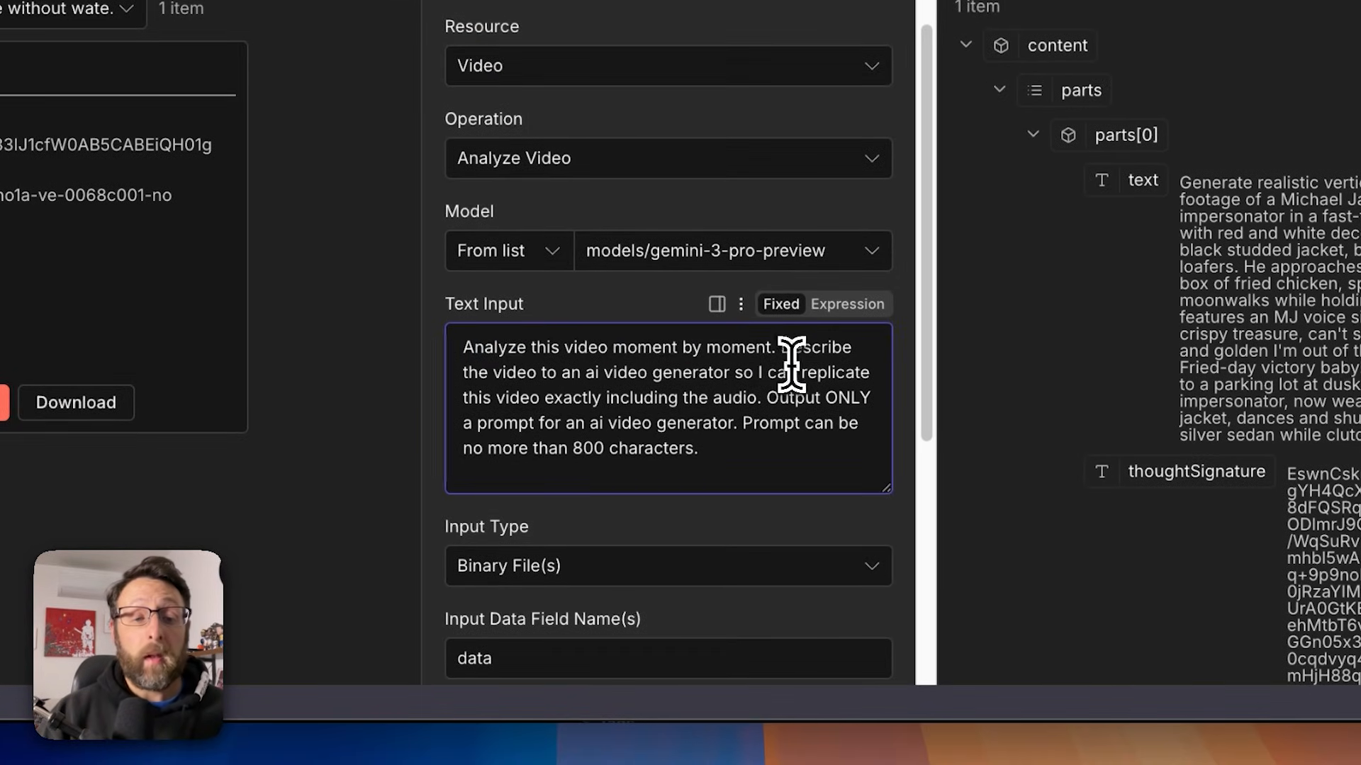
drag(492, 374, 633, 374)
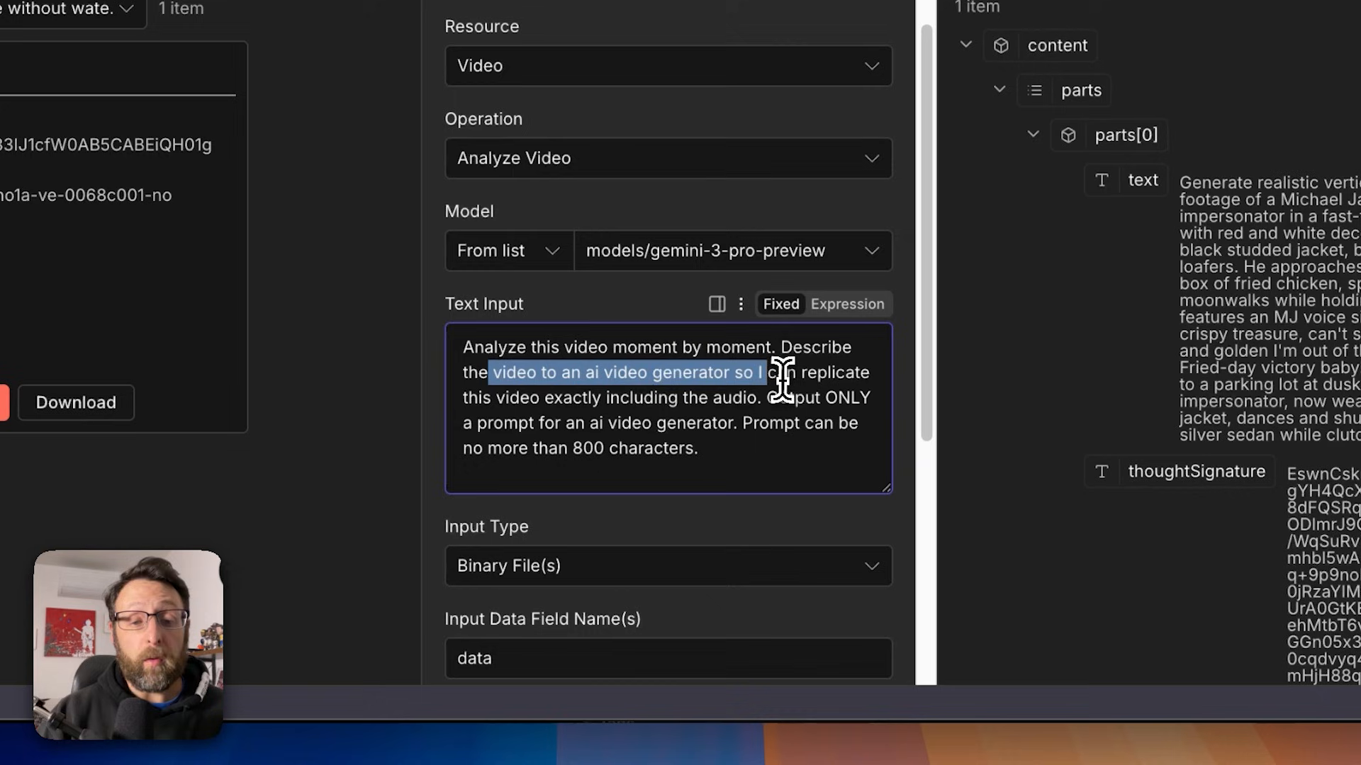
click(654, 375)
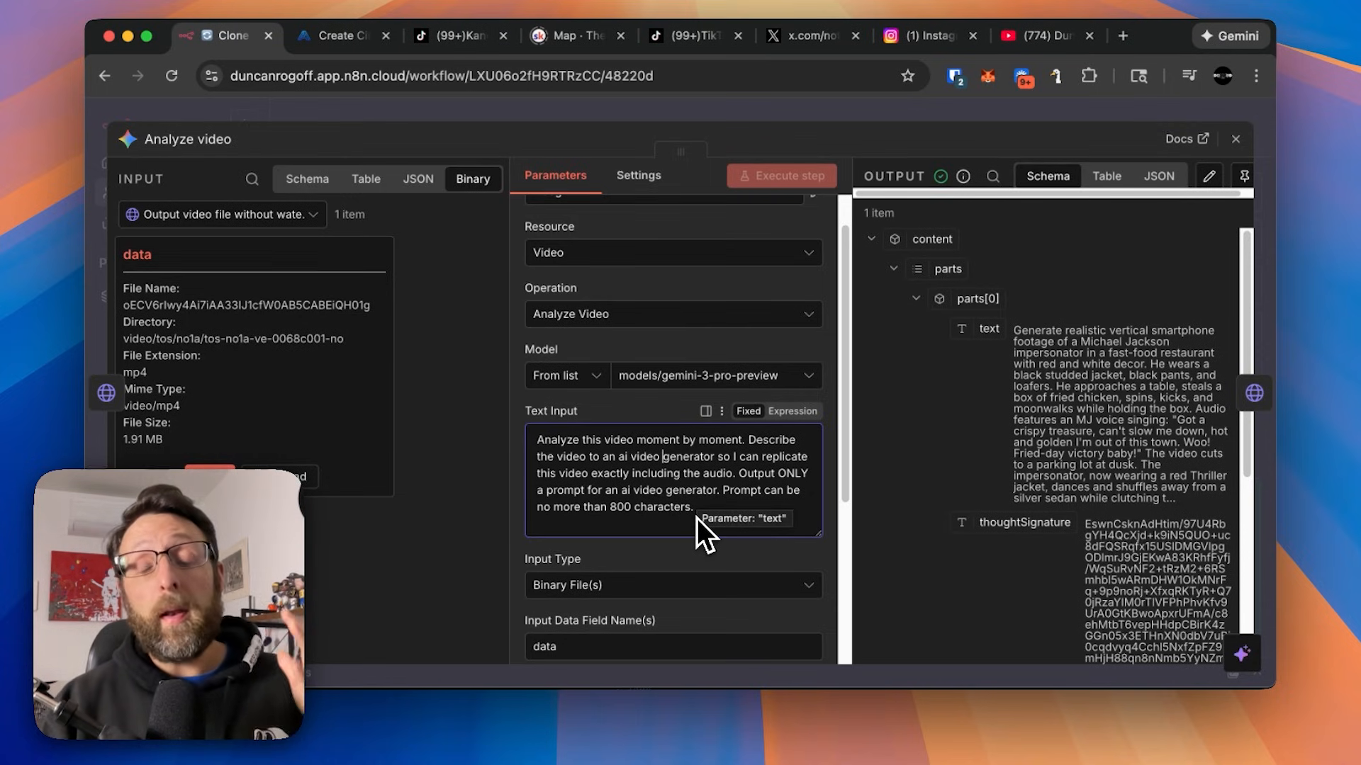
scroll(691, 529, down, 2)
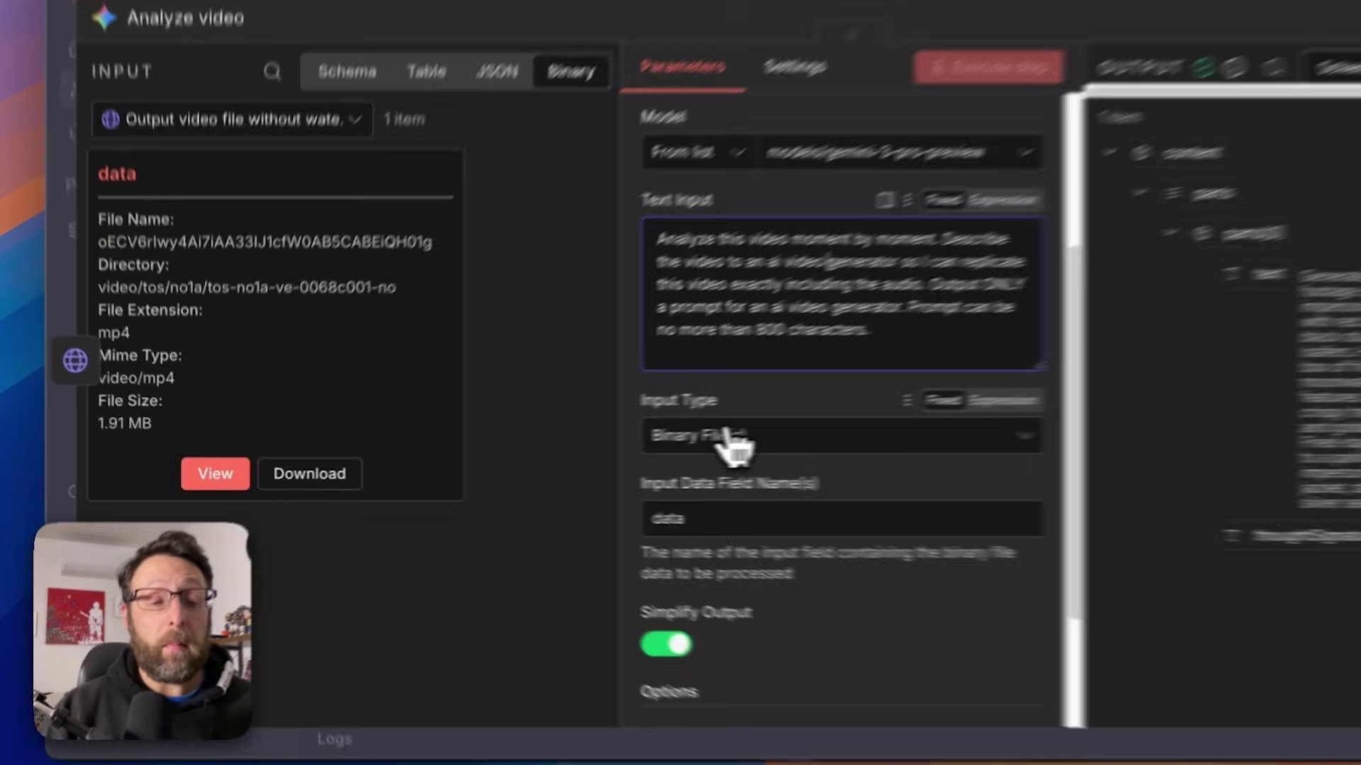
Keep the Input Type as Binary File(s) for the video and close the step
click(571, 448)
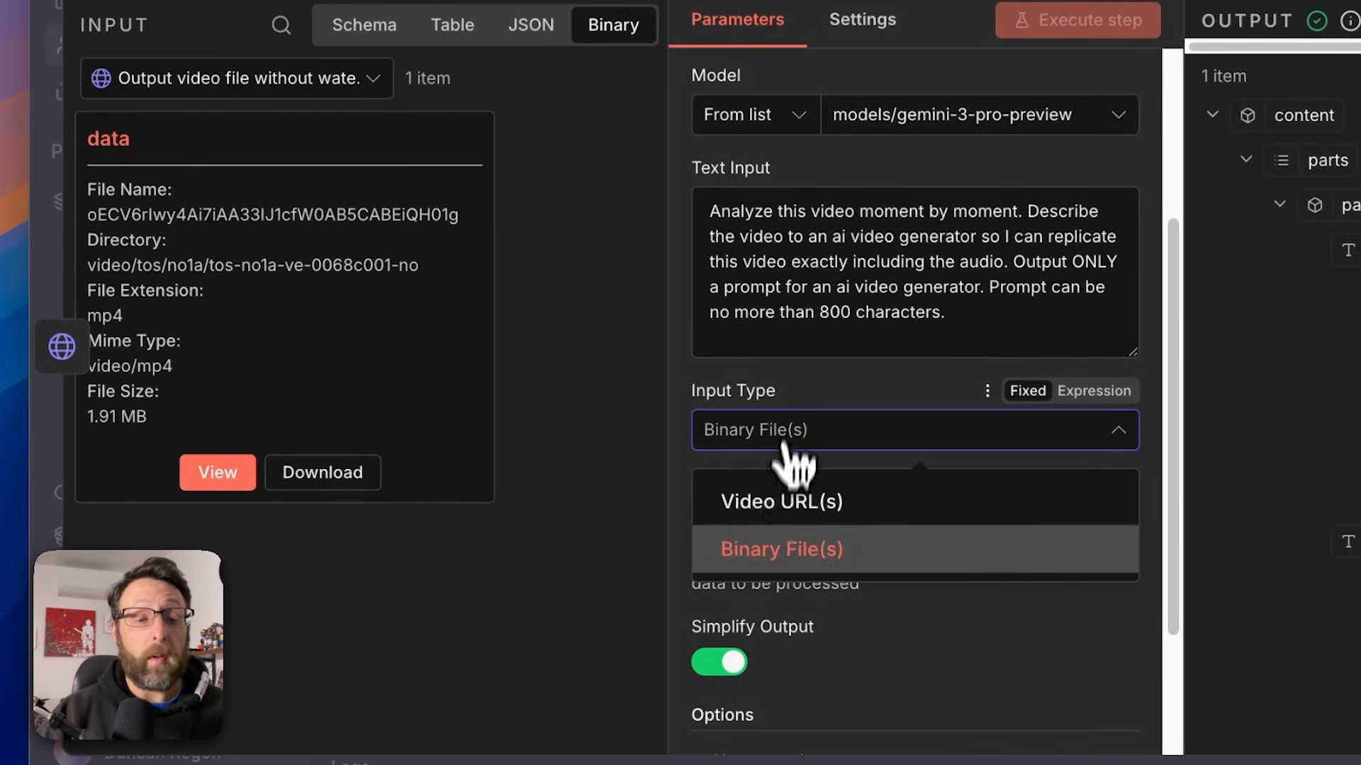
click(774, 552)
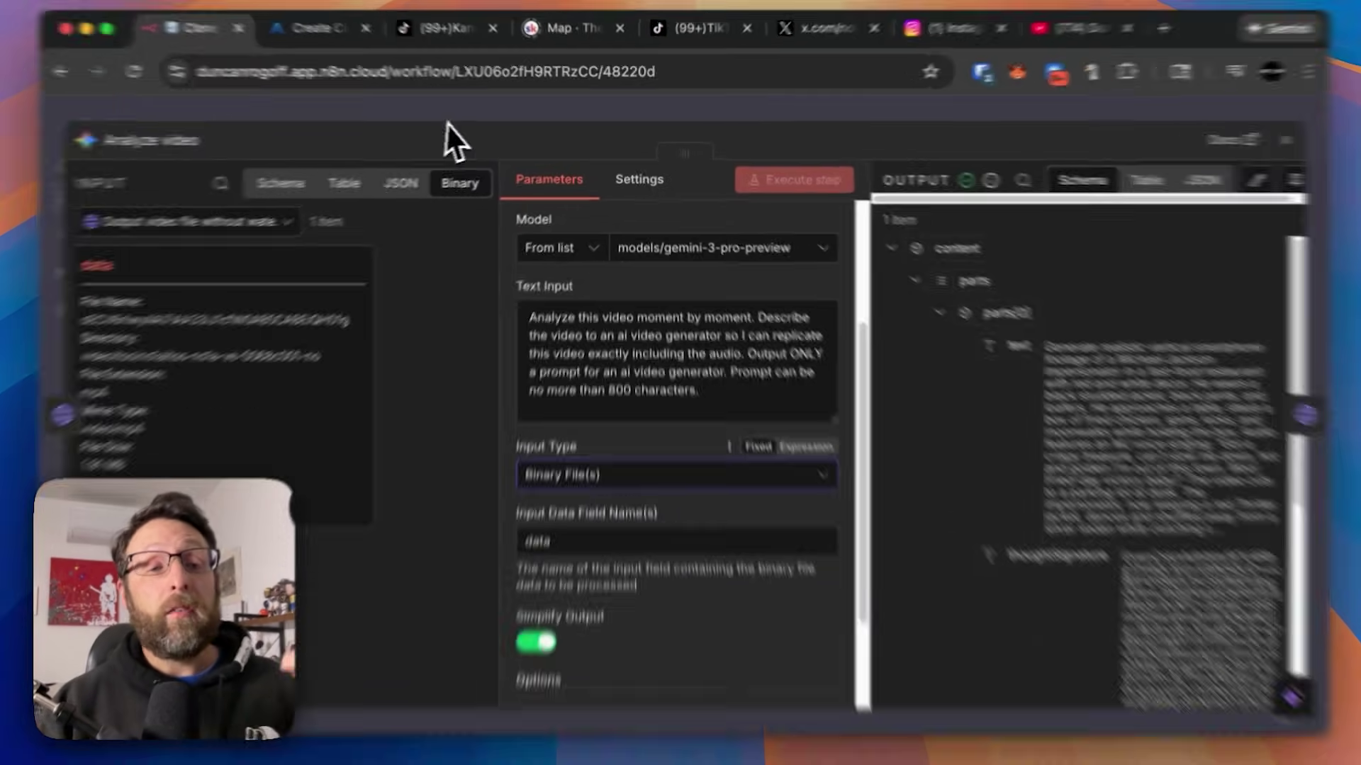
click(446, 112)
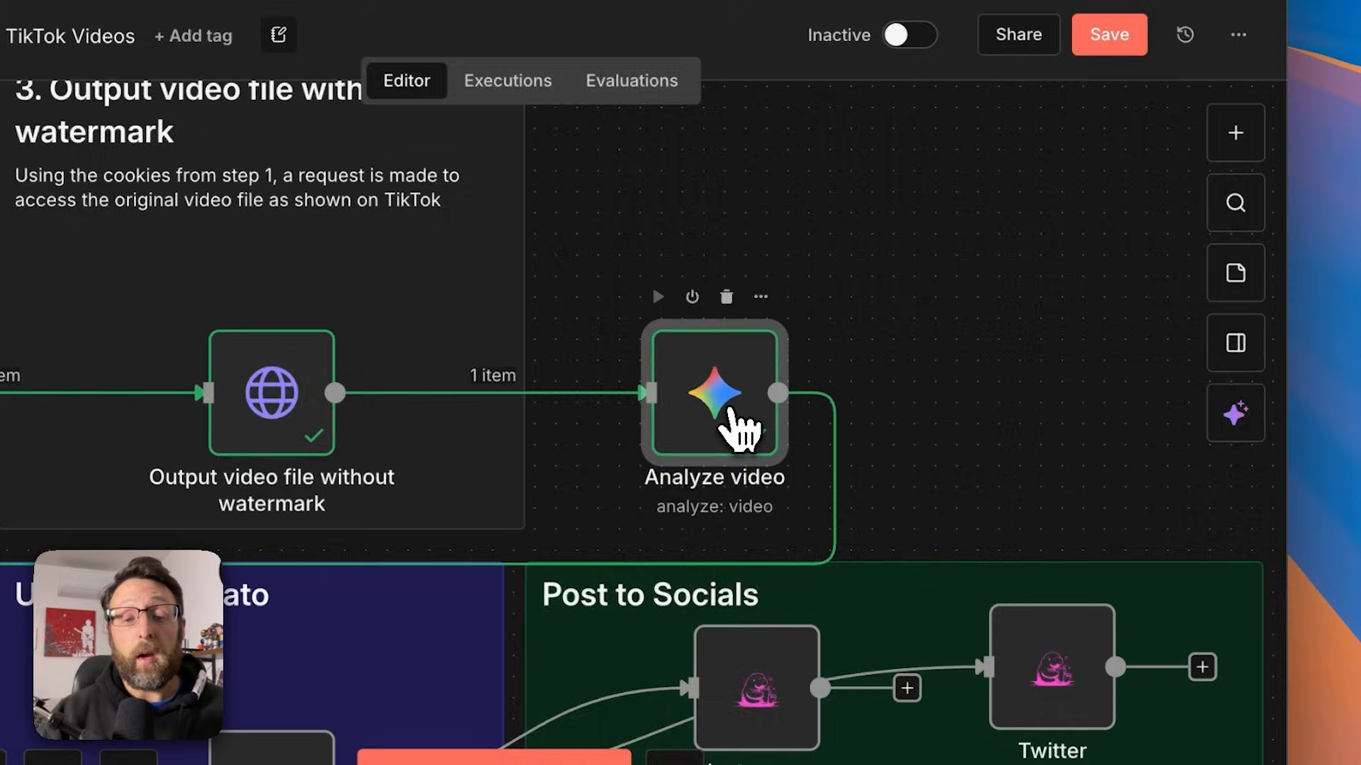
double_click(723, 414)
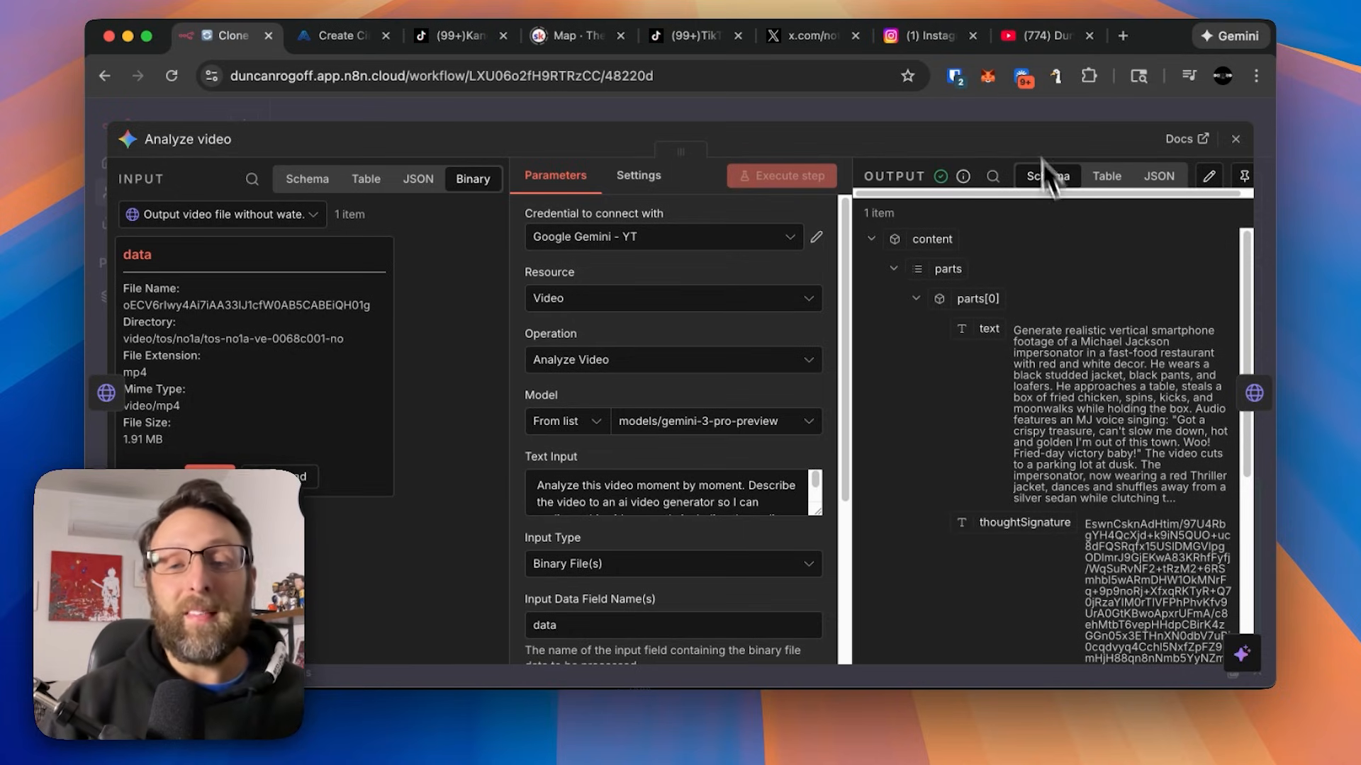
click(1043, 117)
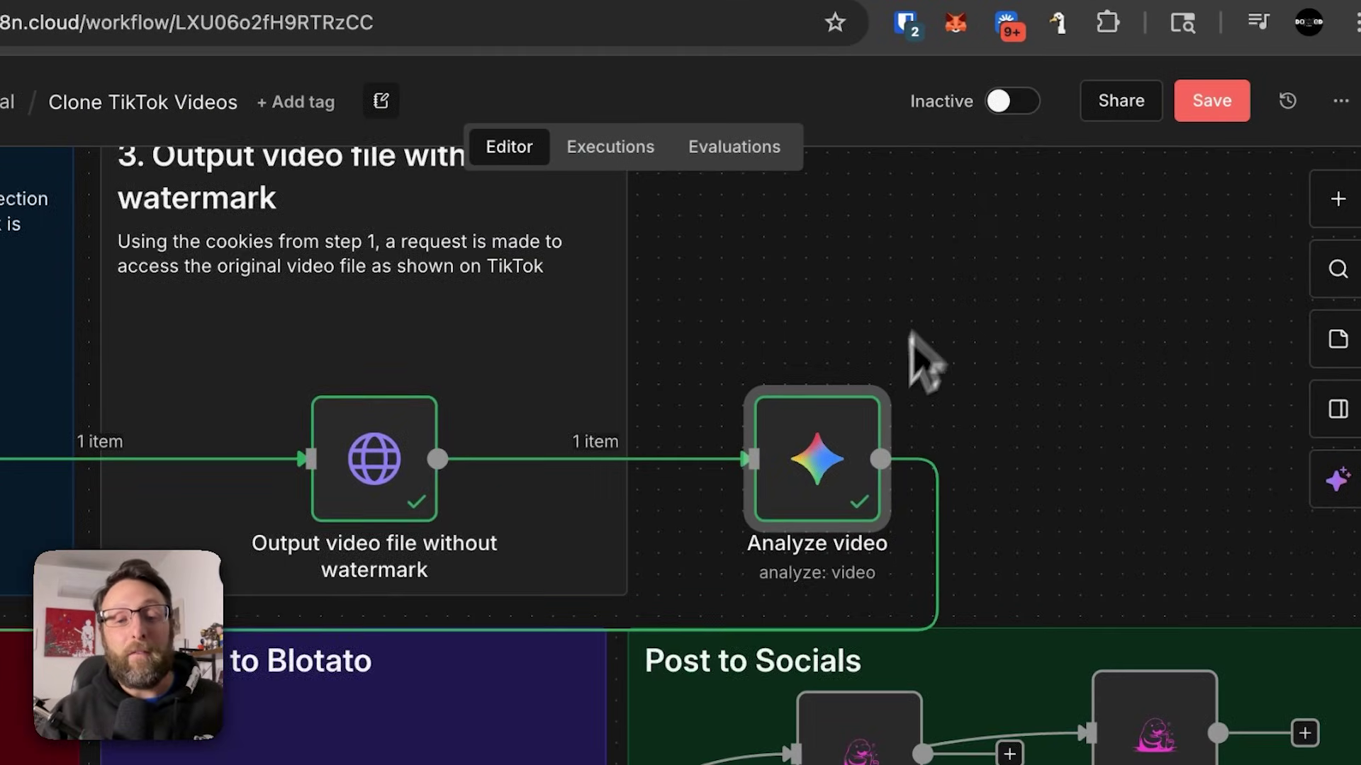
scroll(914, 343, down, 3)
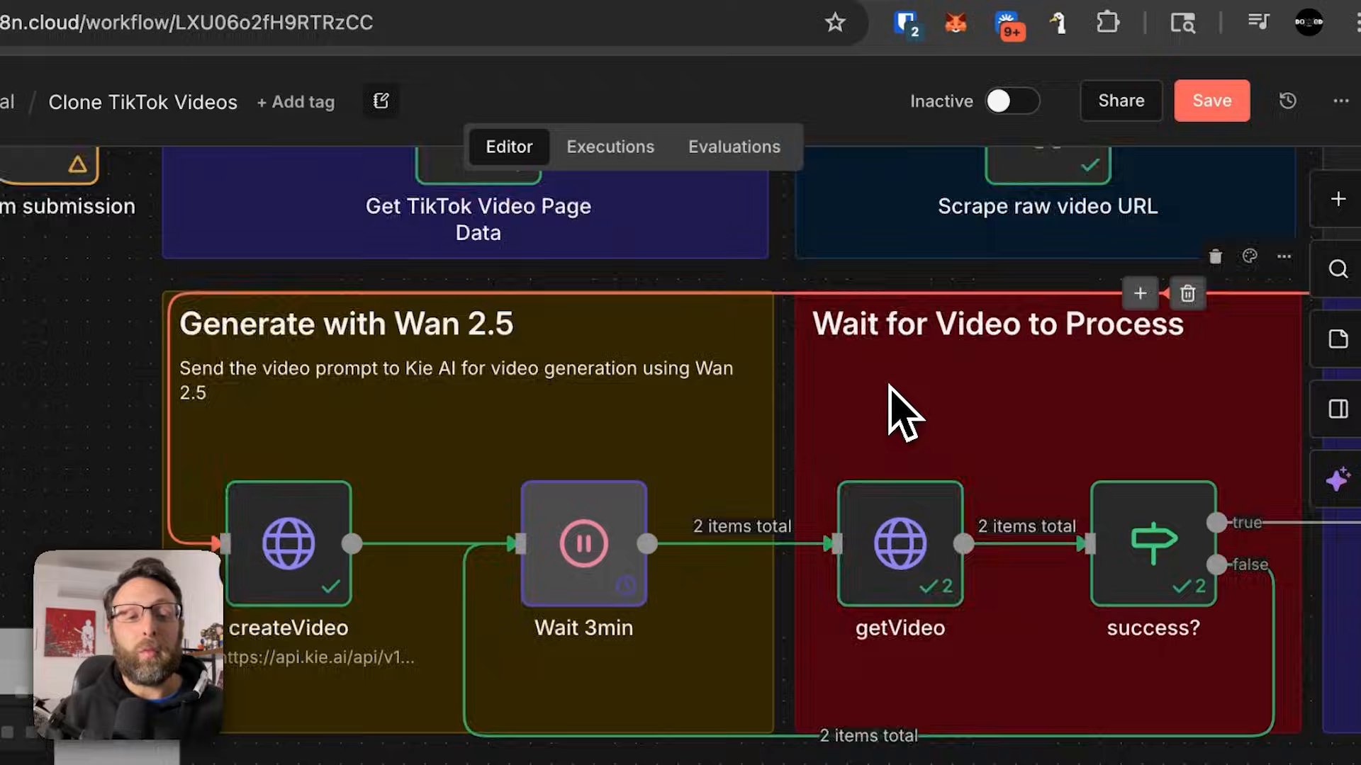
Open the createVideo request in the Generate with Wan 2.5 group, then switch to the Kie AI playground
drag(892, 404, 766, 498)
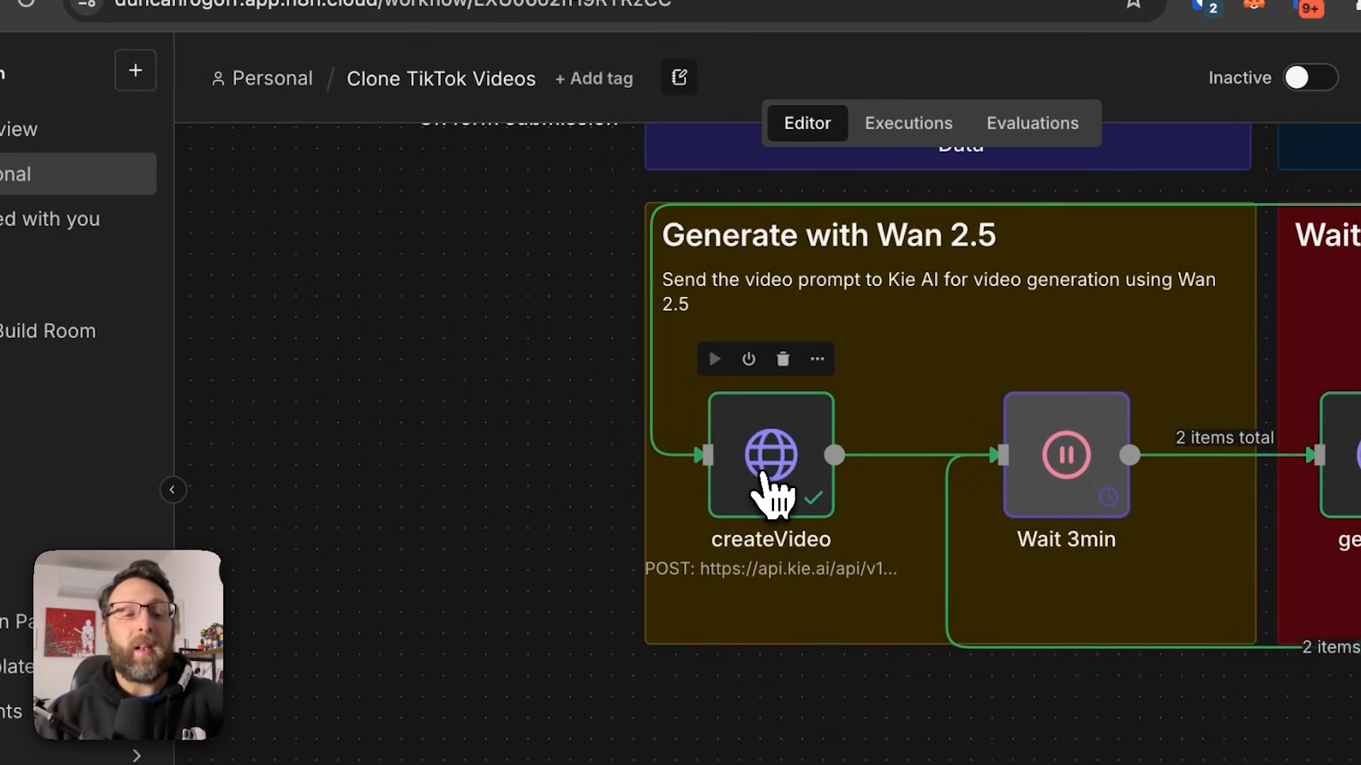
double_click(772, 489)
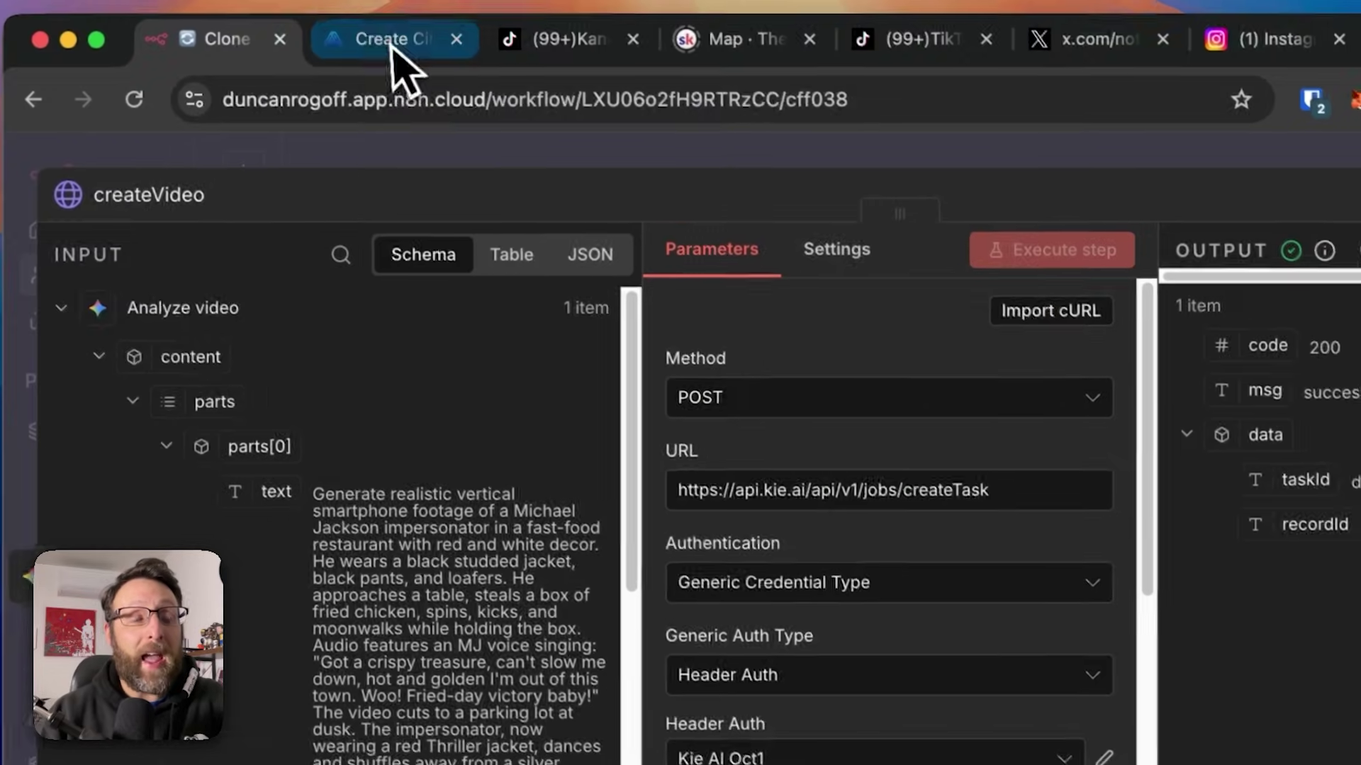
click(394, 54)
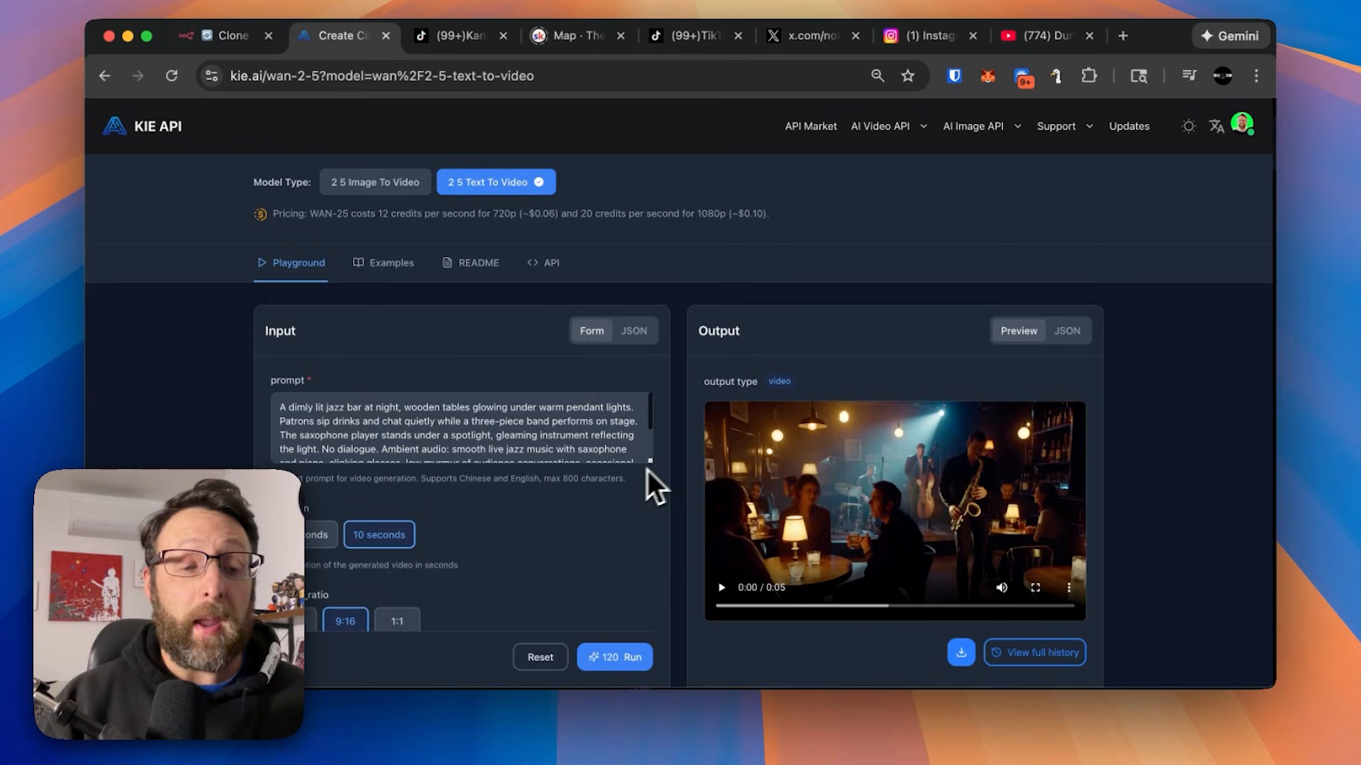
scroll(384, 404, down, 2)
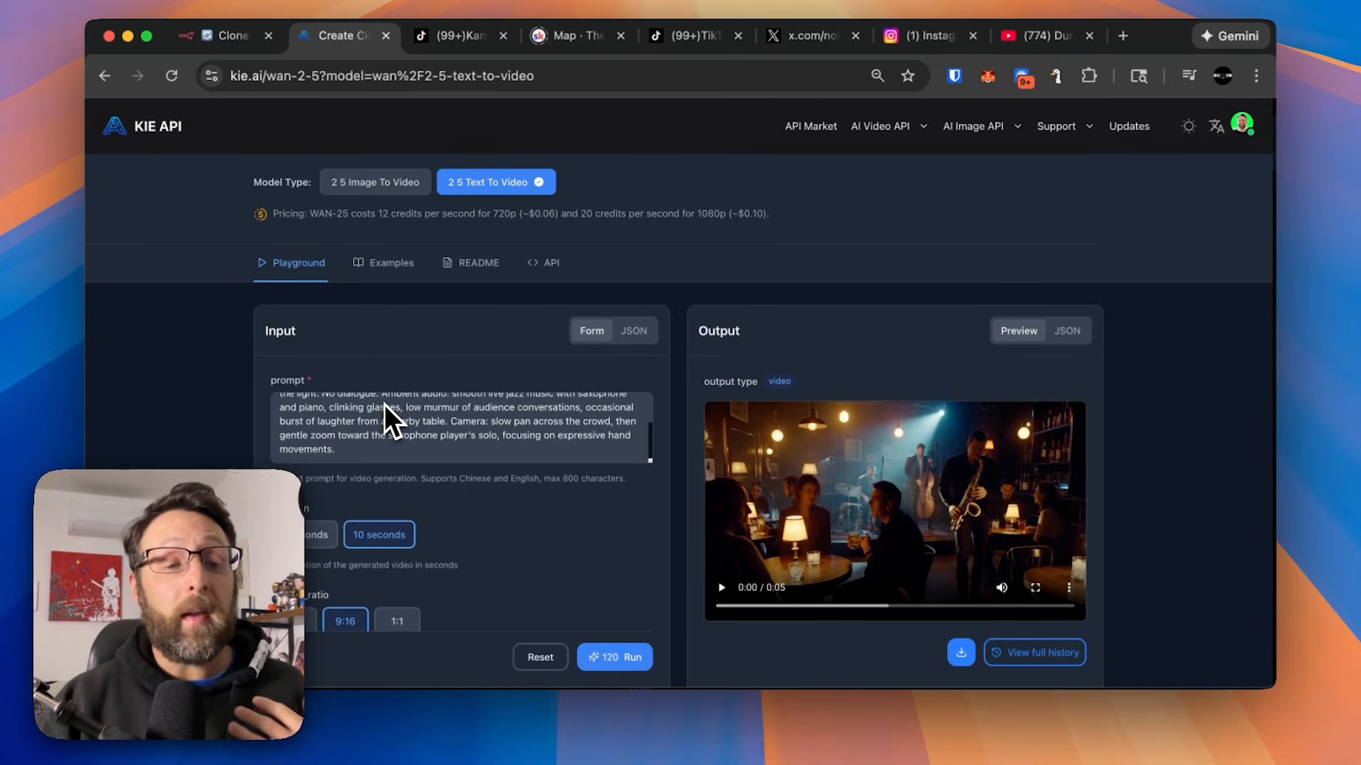
scroll(357, 435, up, 2)
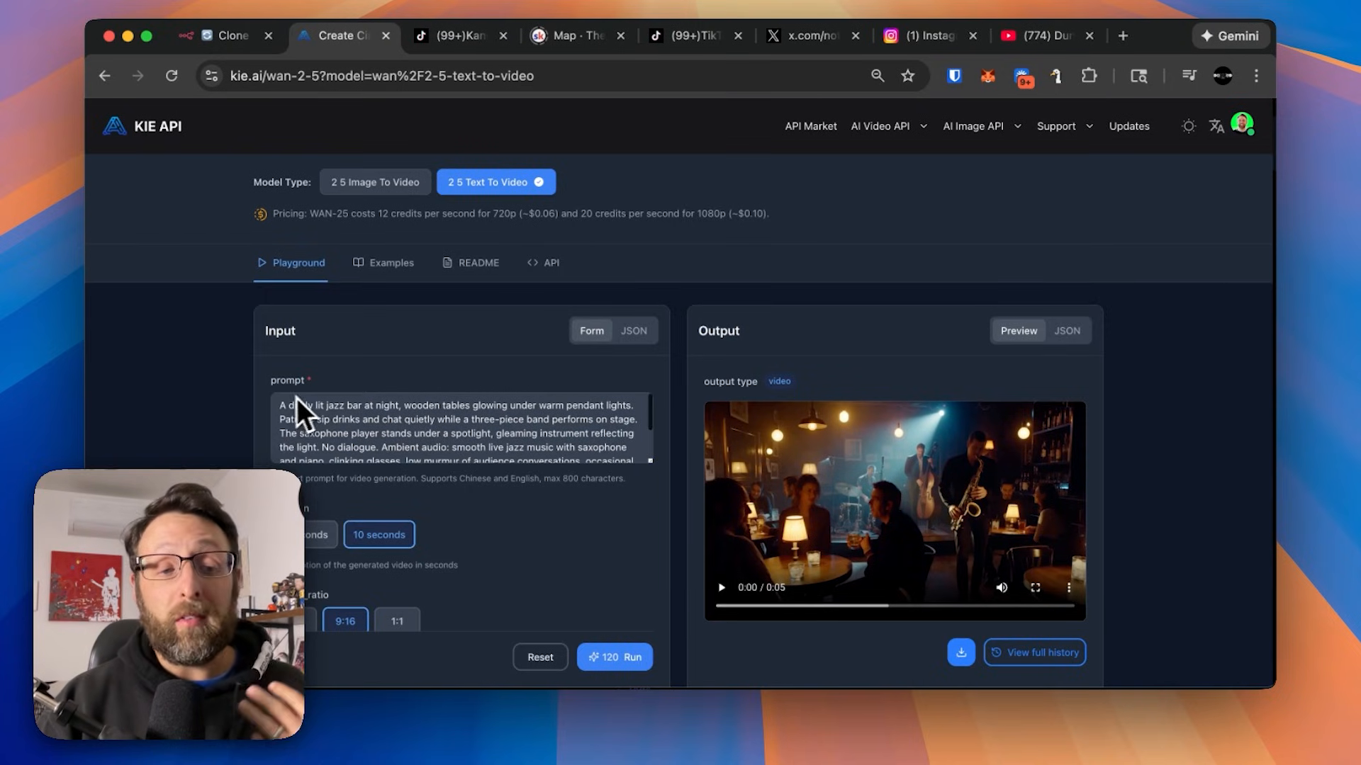
scroll(479, 519, down, 2)
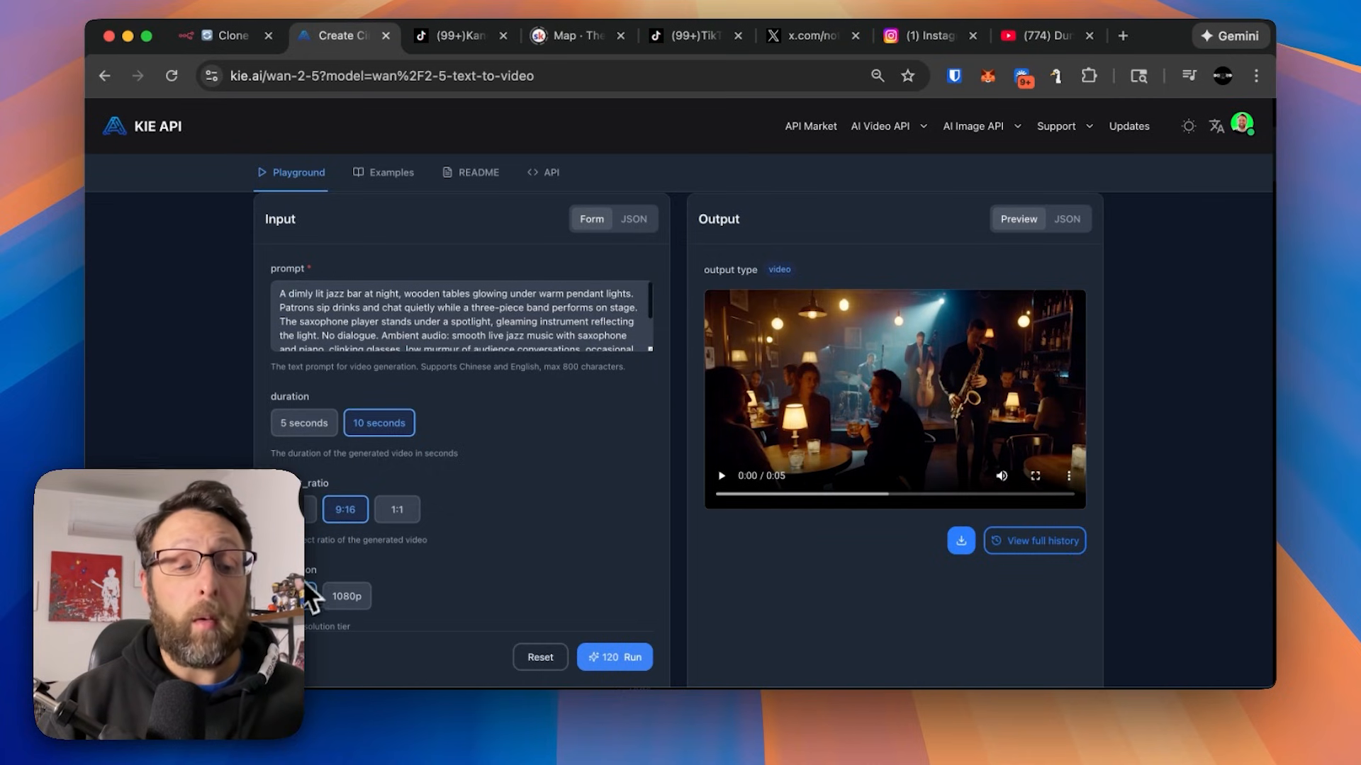
Back in n8n, view the createVideo JSON body in the full-screen expression editor
click(228, 35)
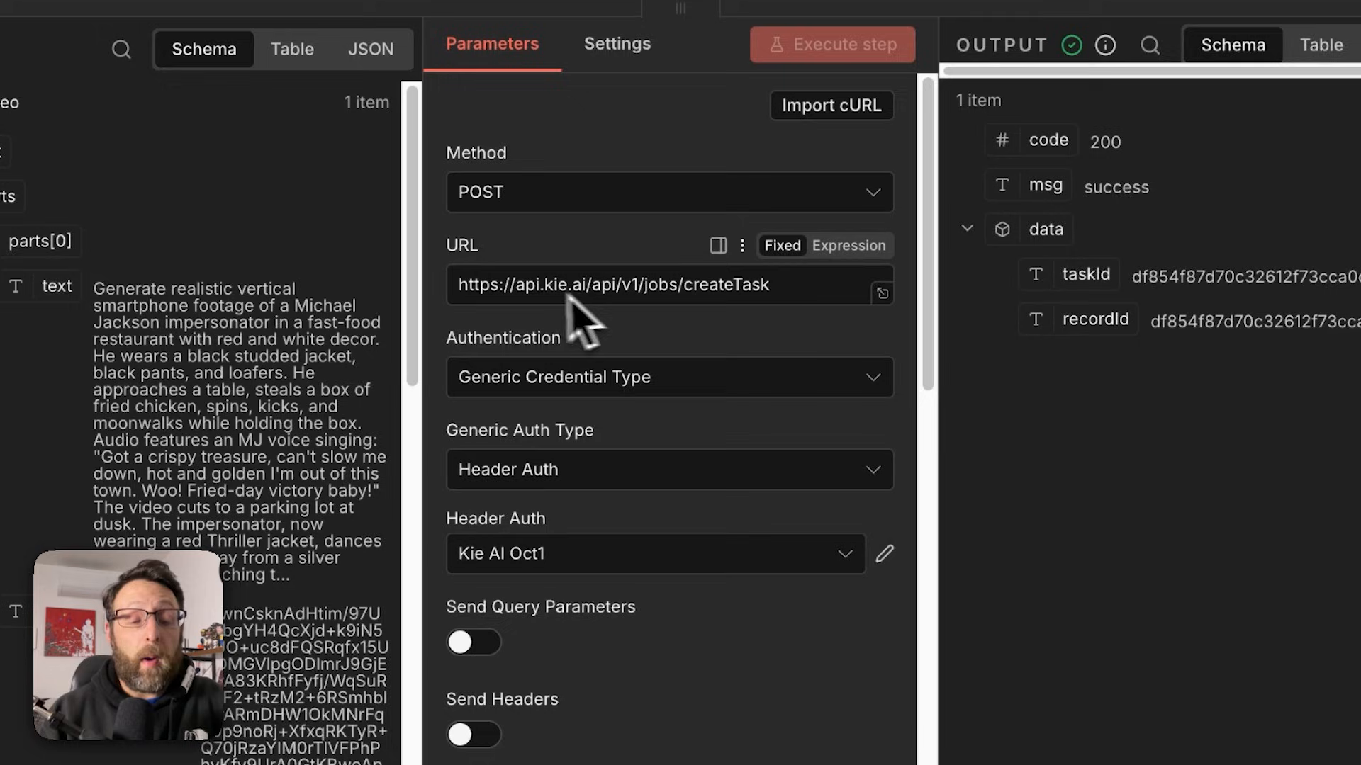
scroll(638, 425, down, 5)
scroll(744, 531, down, 3)
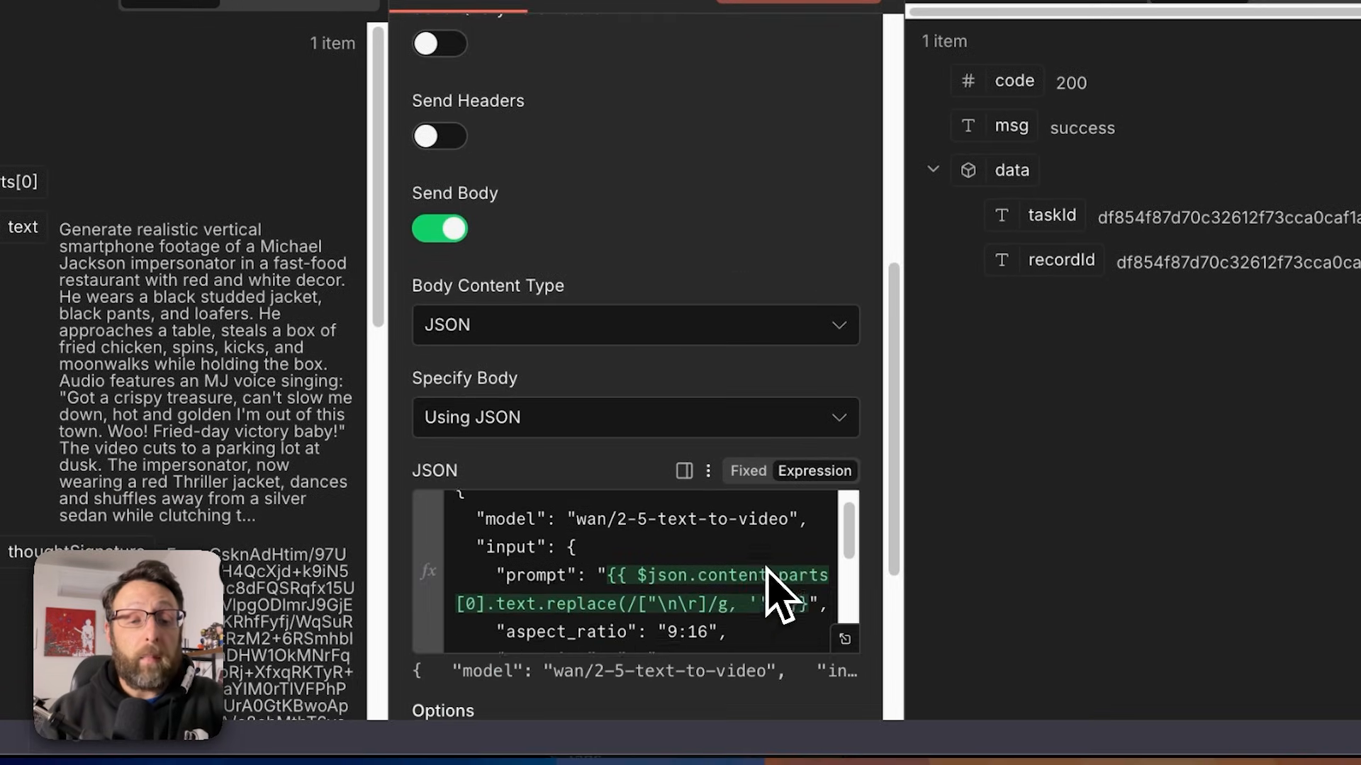
click(846, 640)
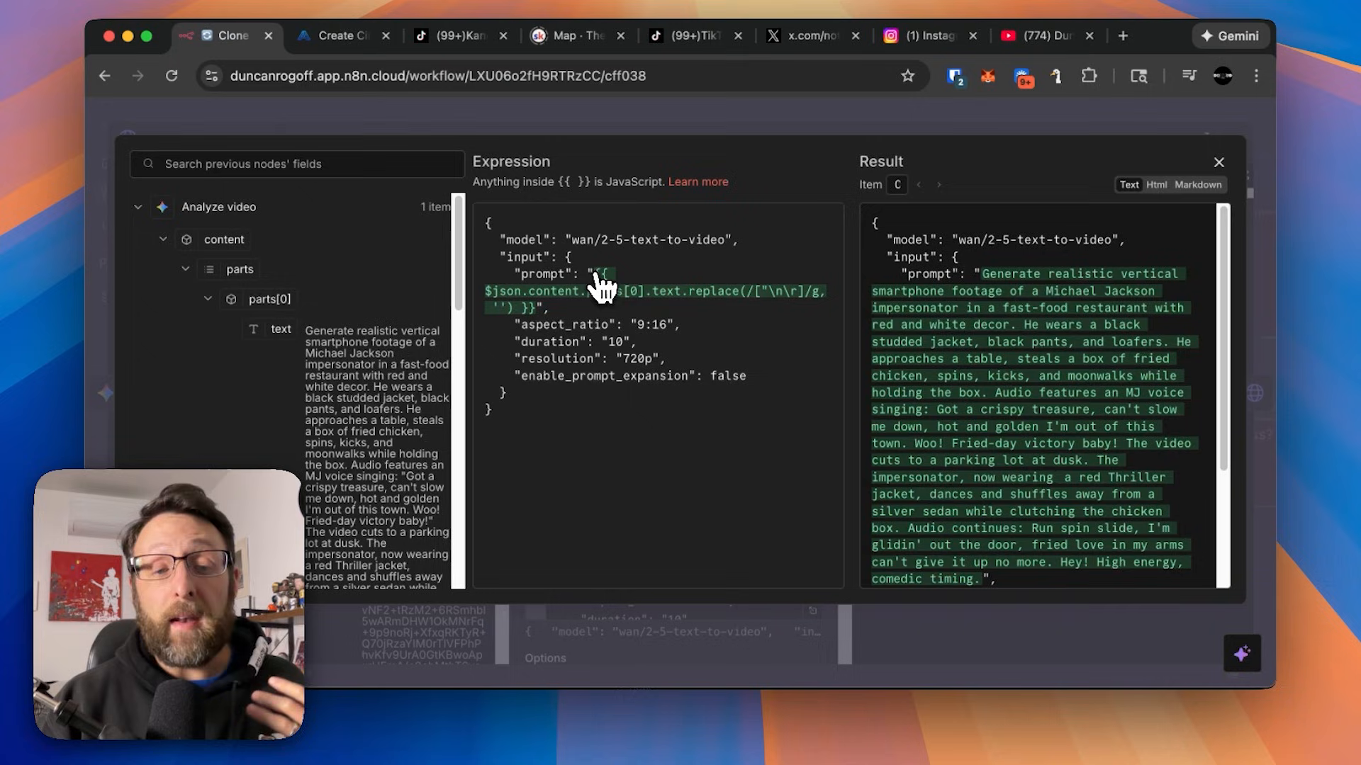
scroll(1018, 431, down, 1)
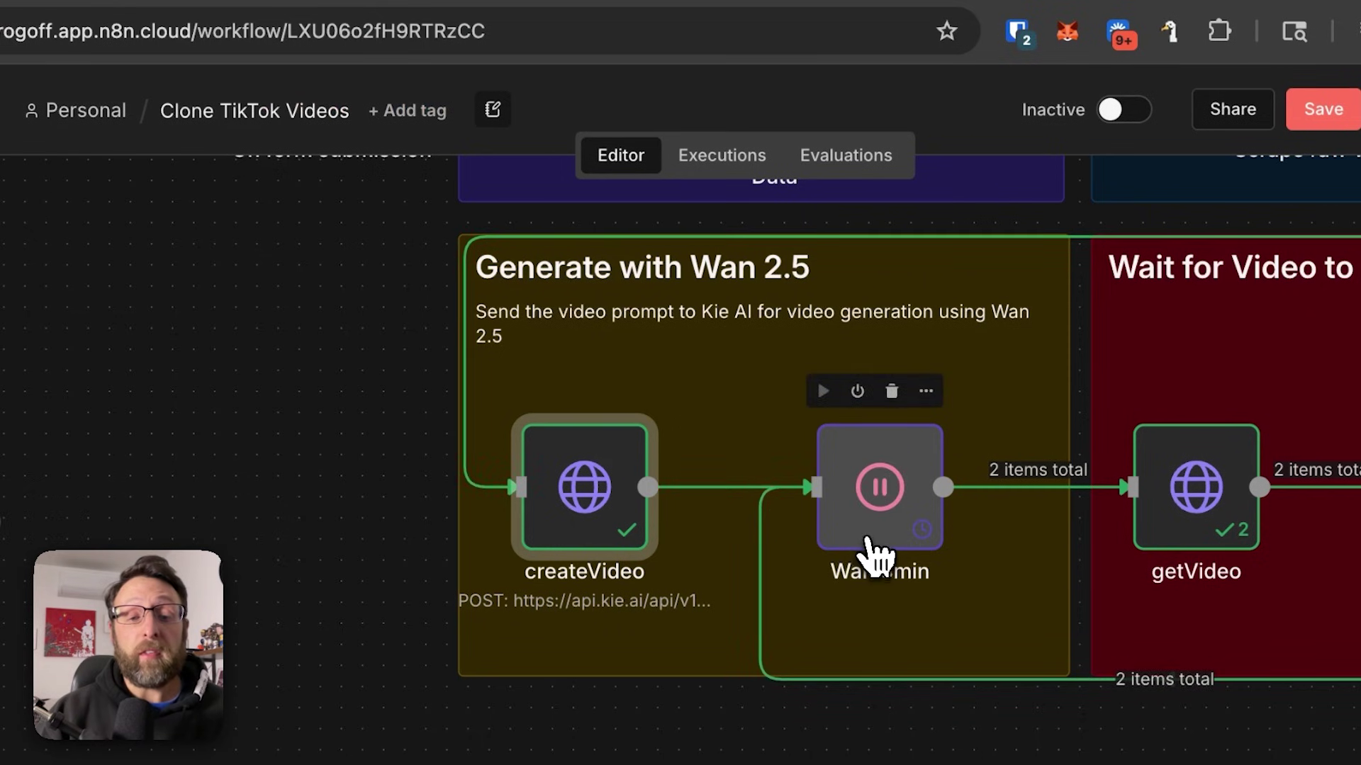
Review the Wait 3min step's three-minute interval and close it
double_click(873, 550)
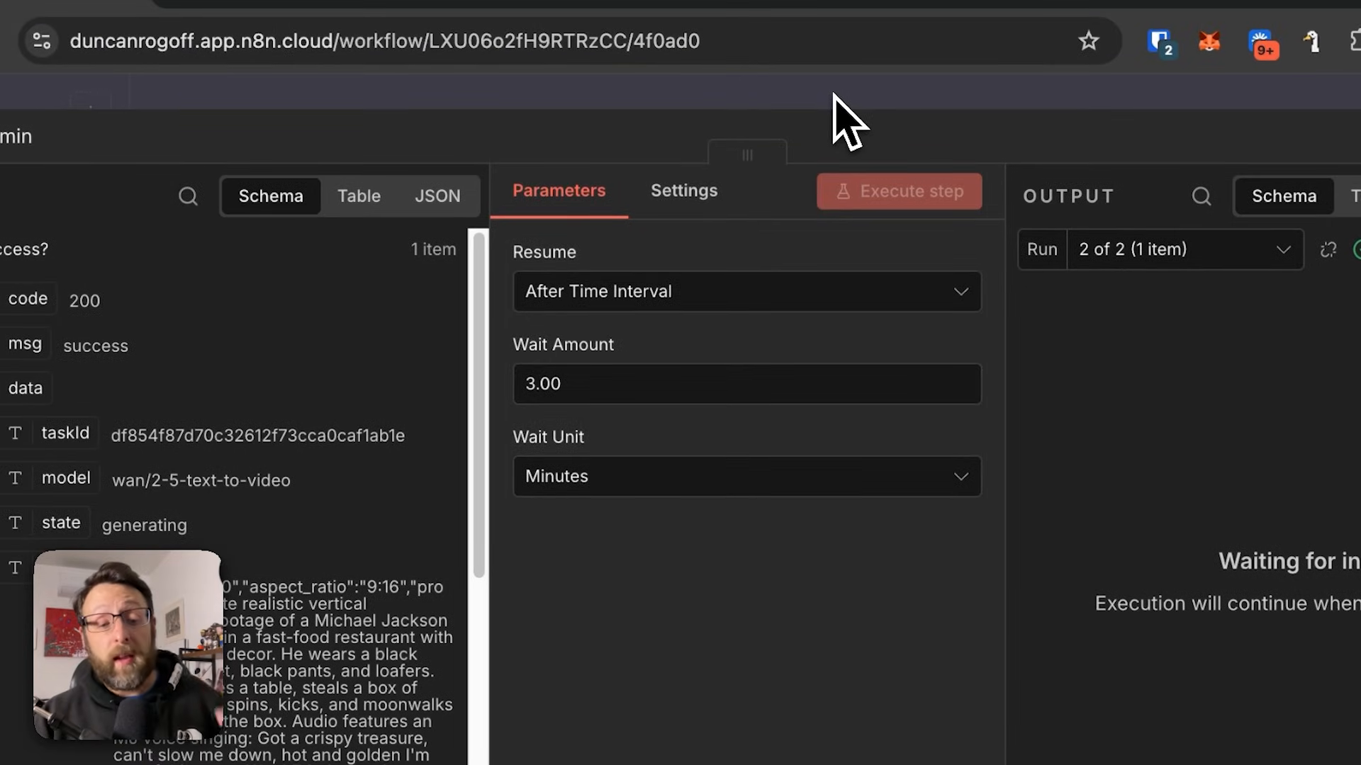
click(845, 117)
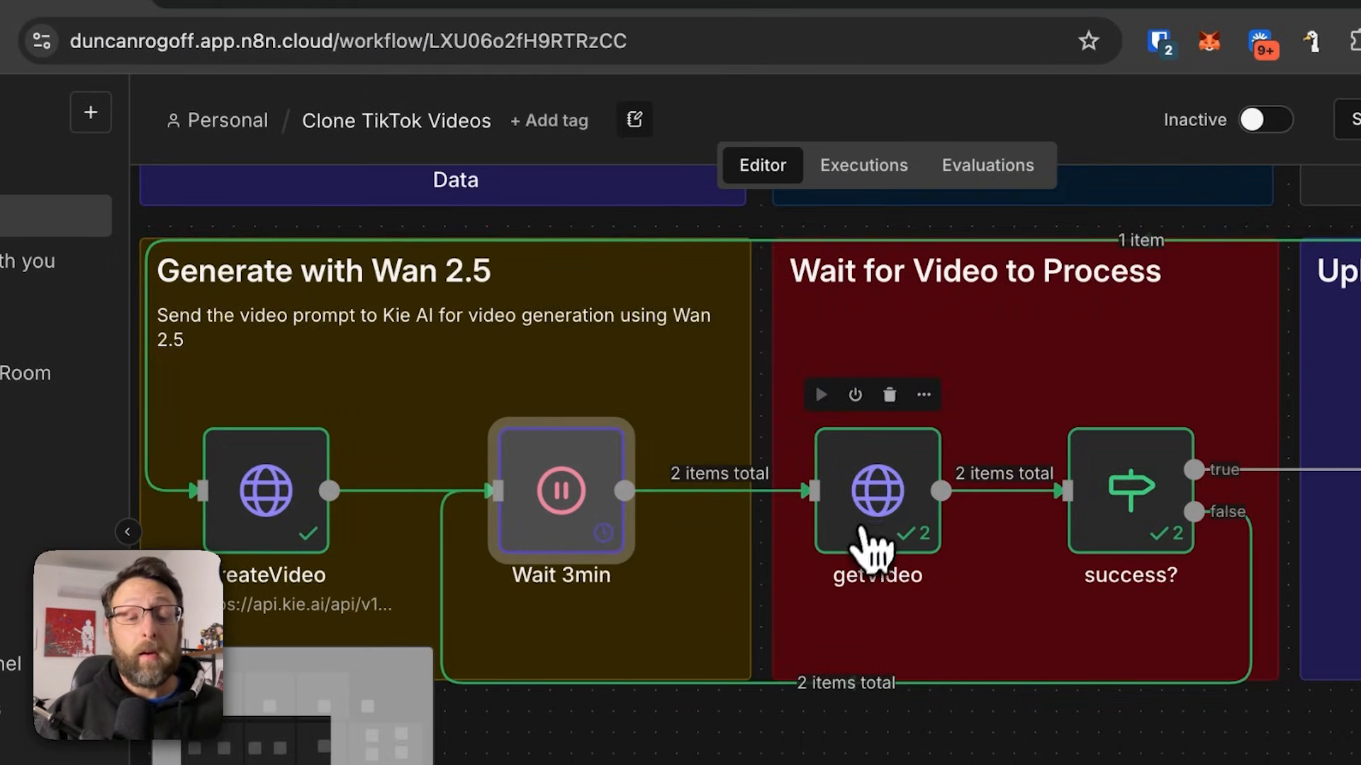
Review the getVideo request's settings and return to the canvas
double_click(878, 548)
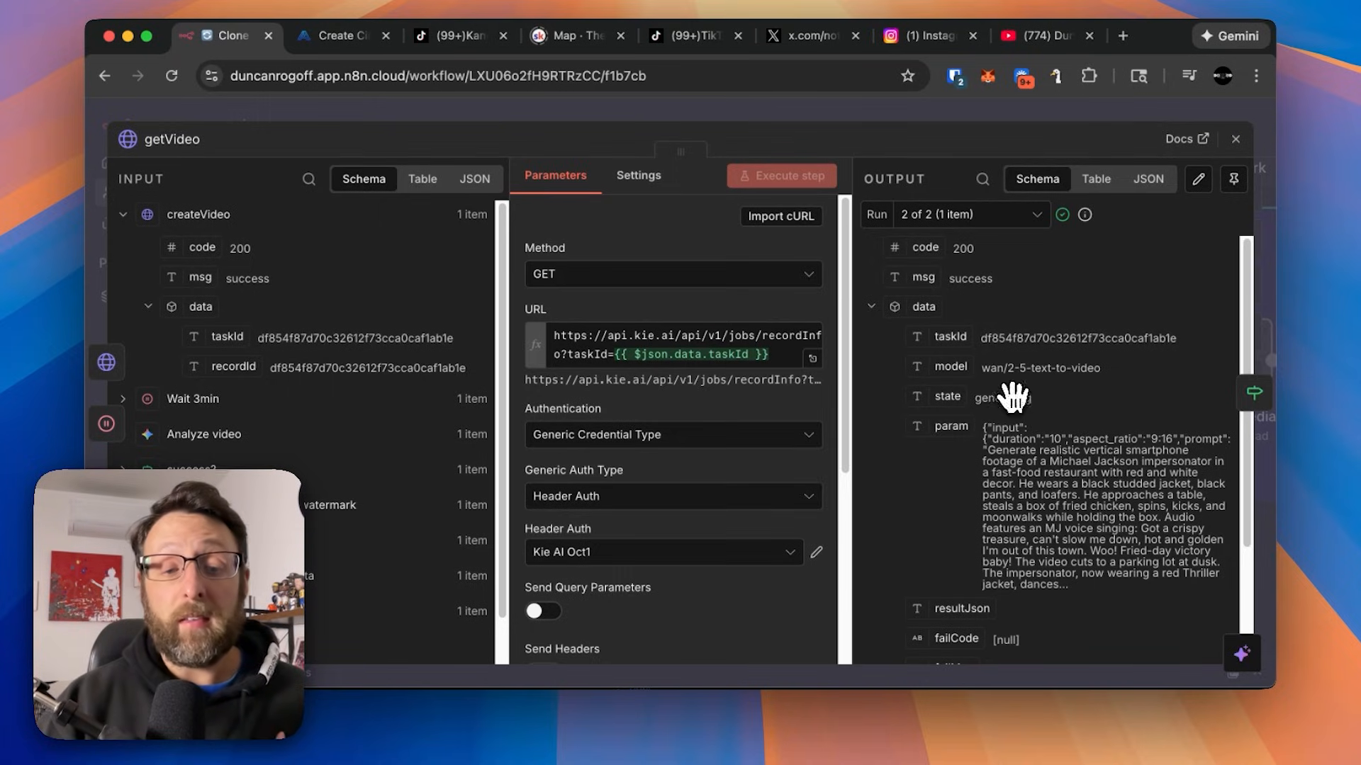
scroll(715, 577, down, 4)
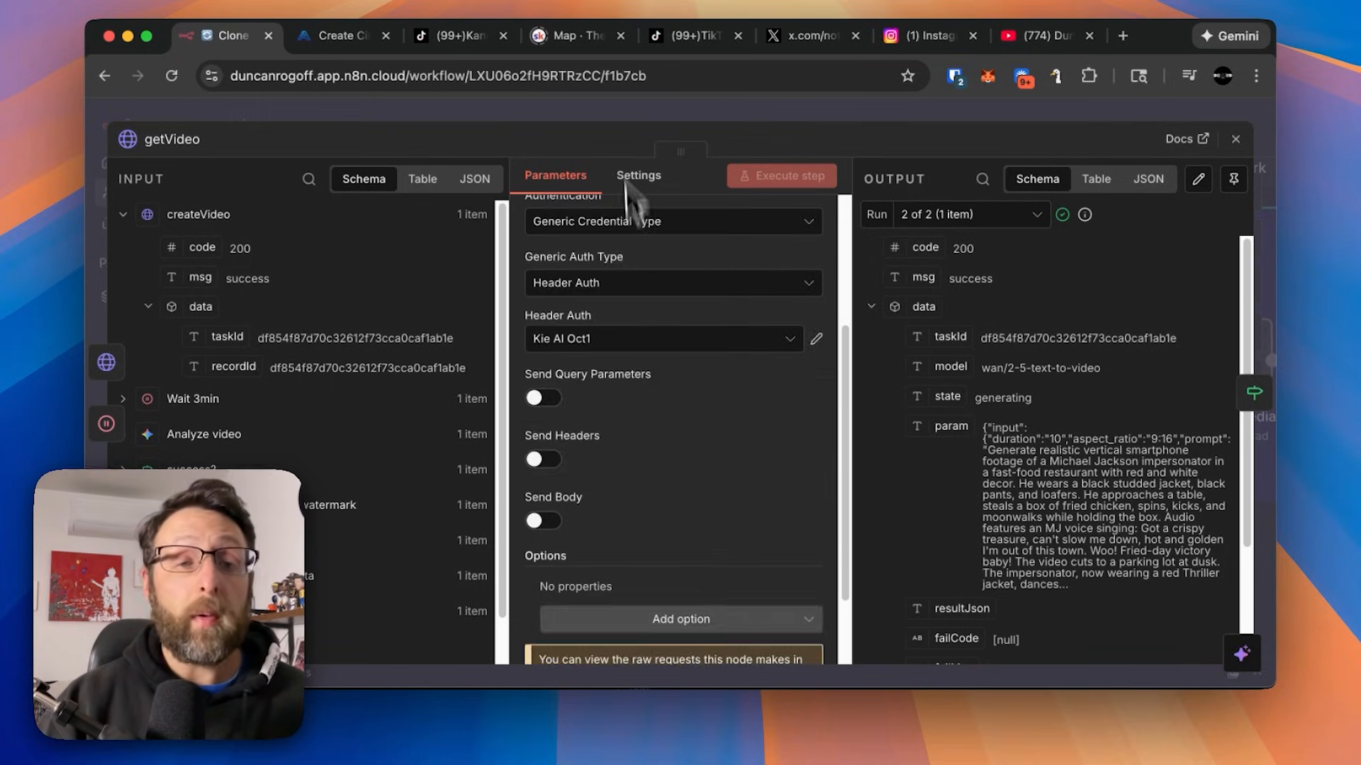
key(Escape)
Map the data state field into the success? condition
double_click(965, 500)
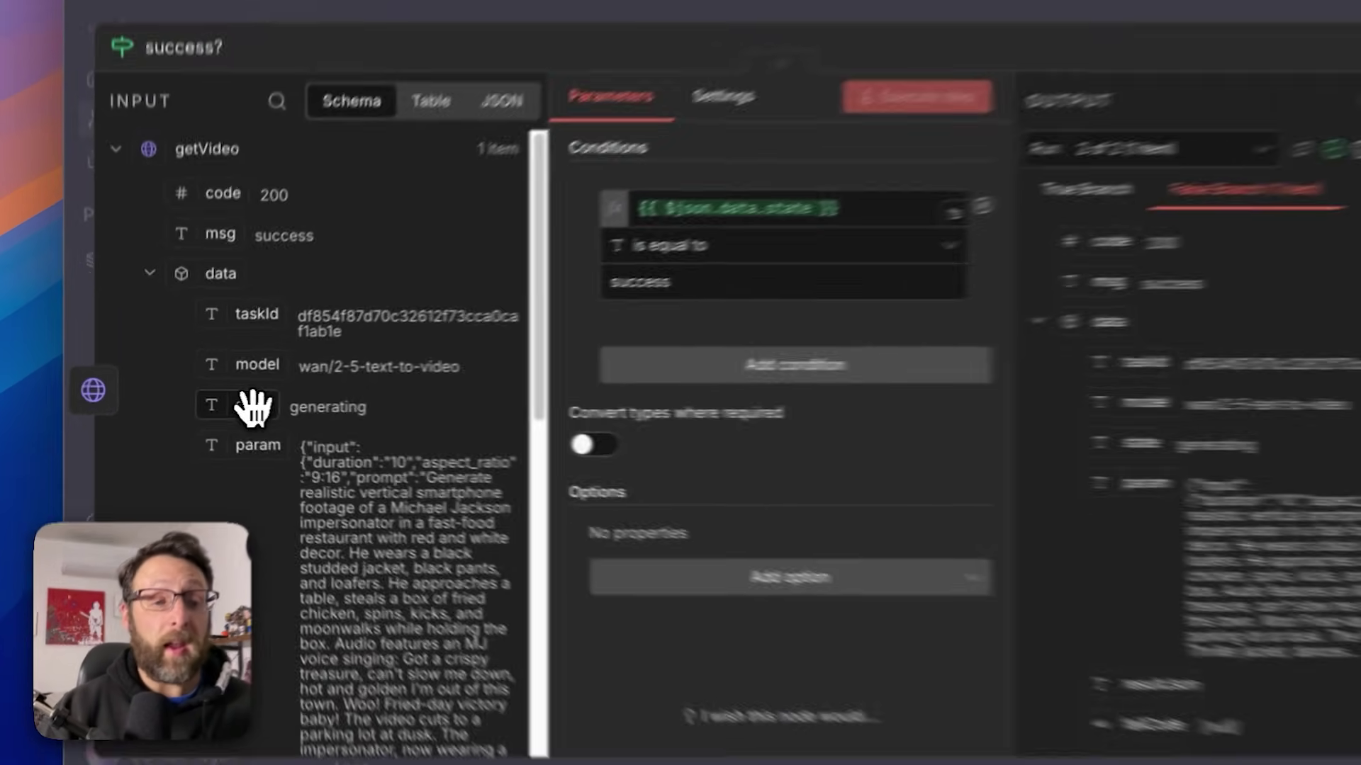
drag(266, 405, 596, 298)
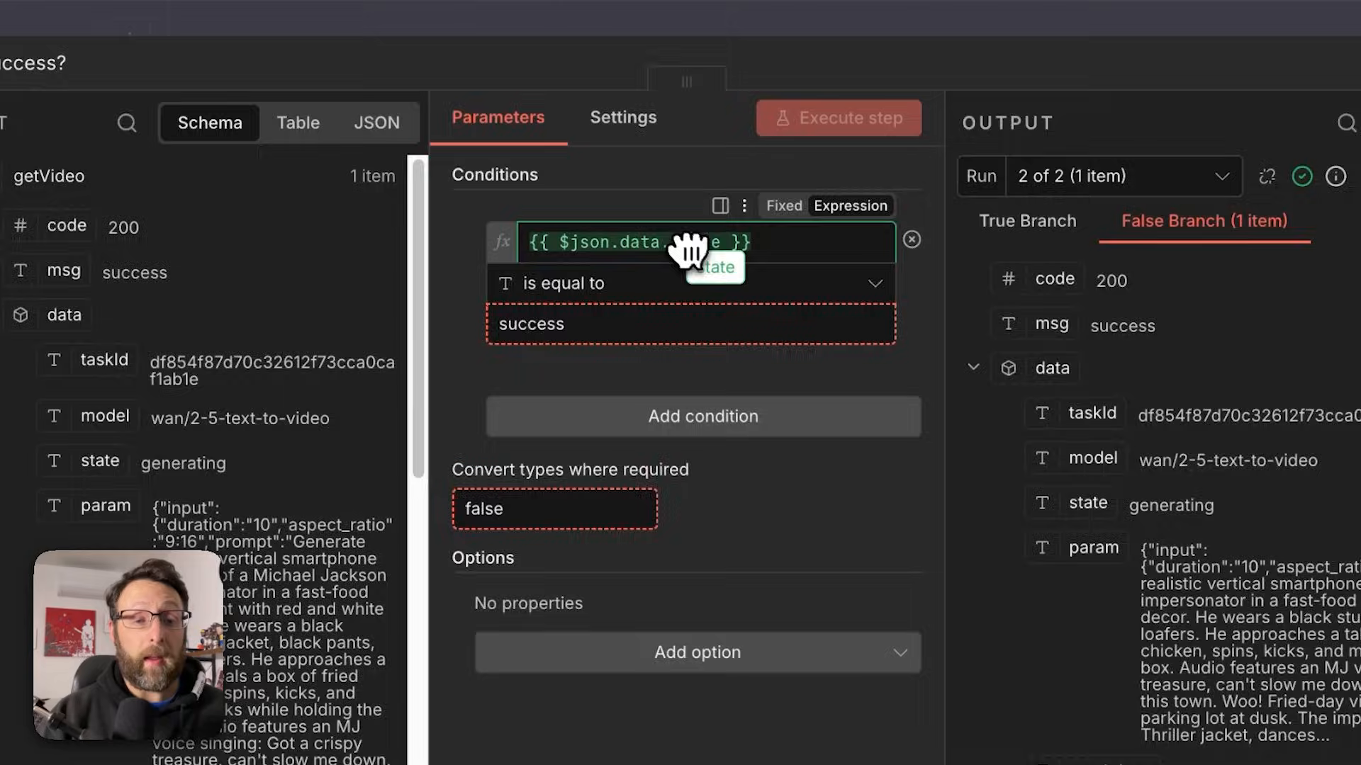
Execute the whole Clone TikTok Videos workflow from the canvas
key(Escape)
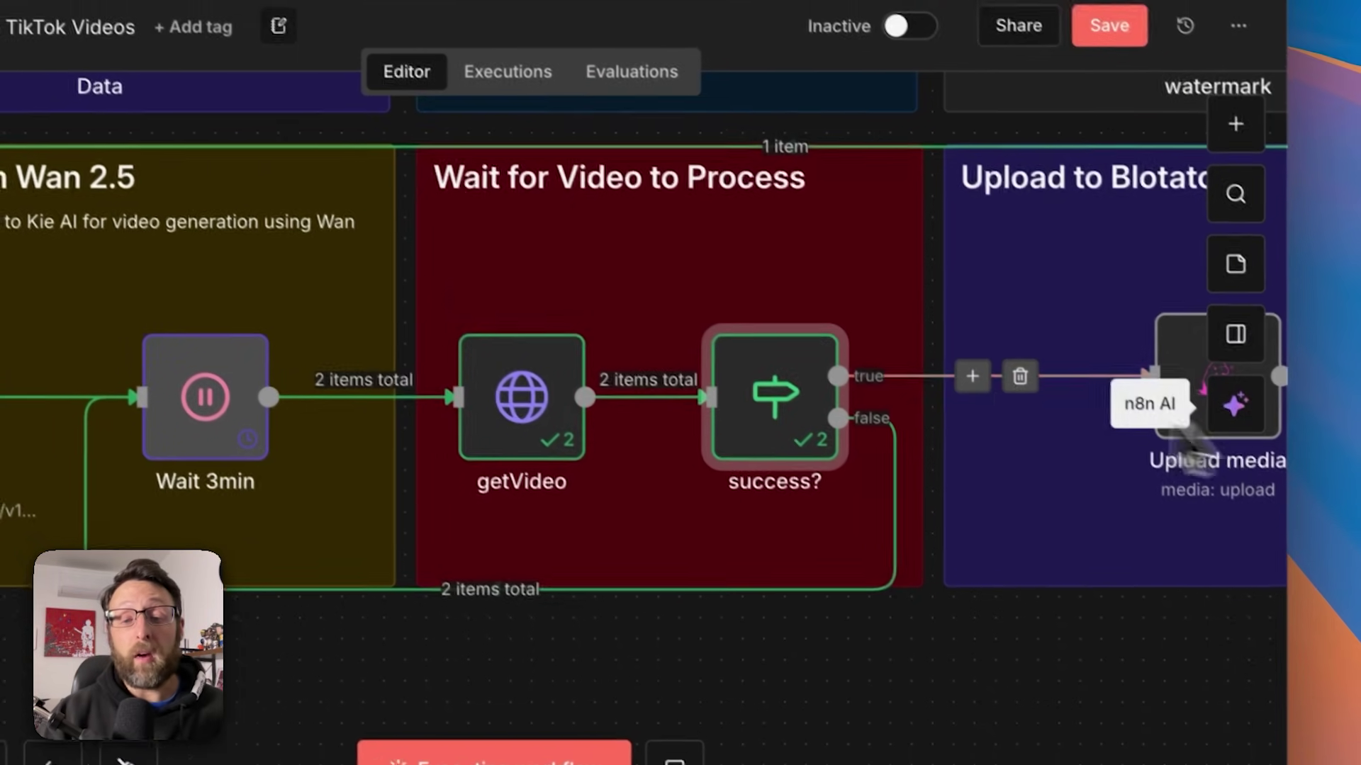
click(819, 371)
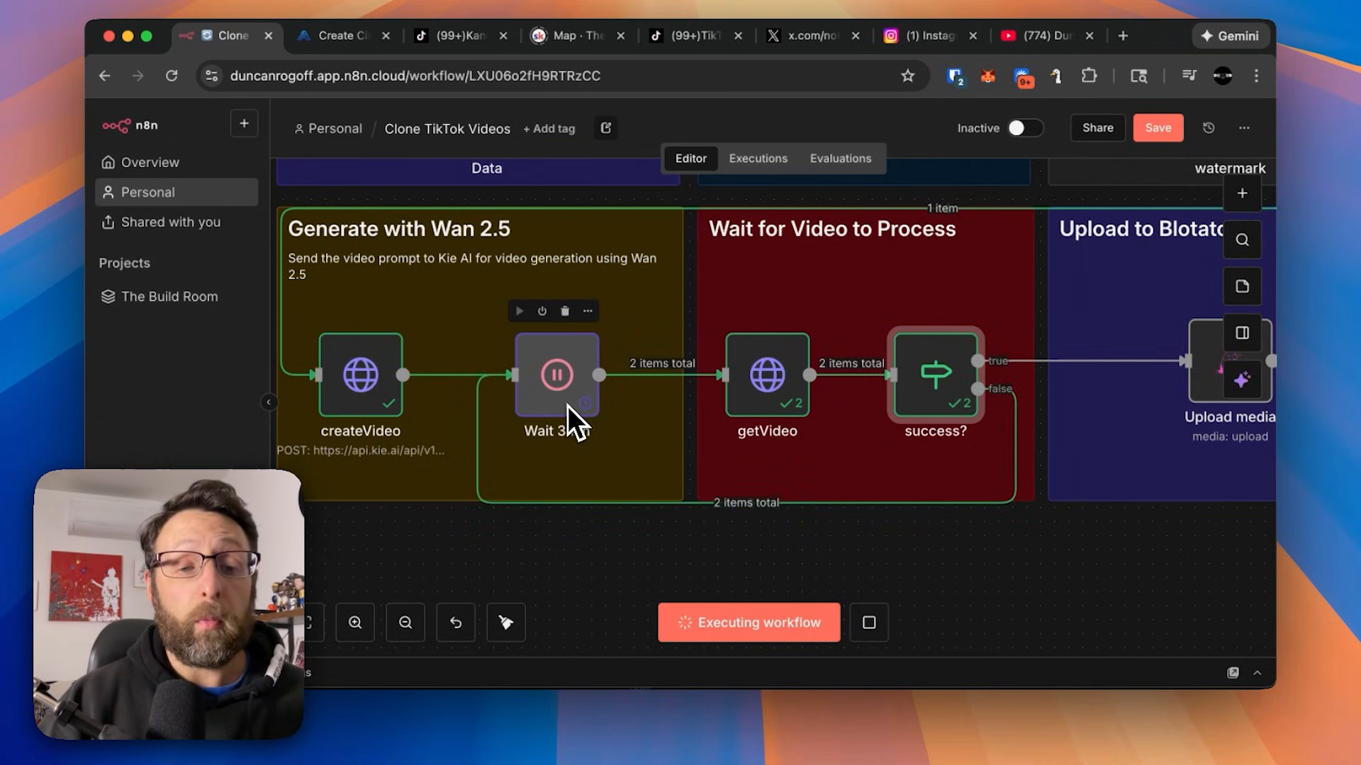
mouse_move(1010, 485)
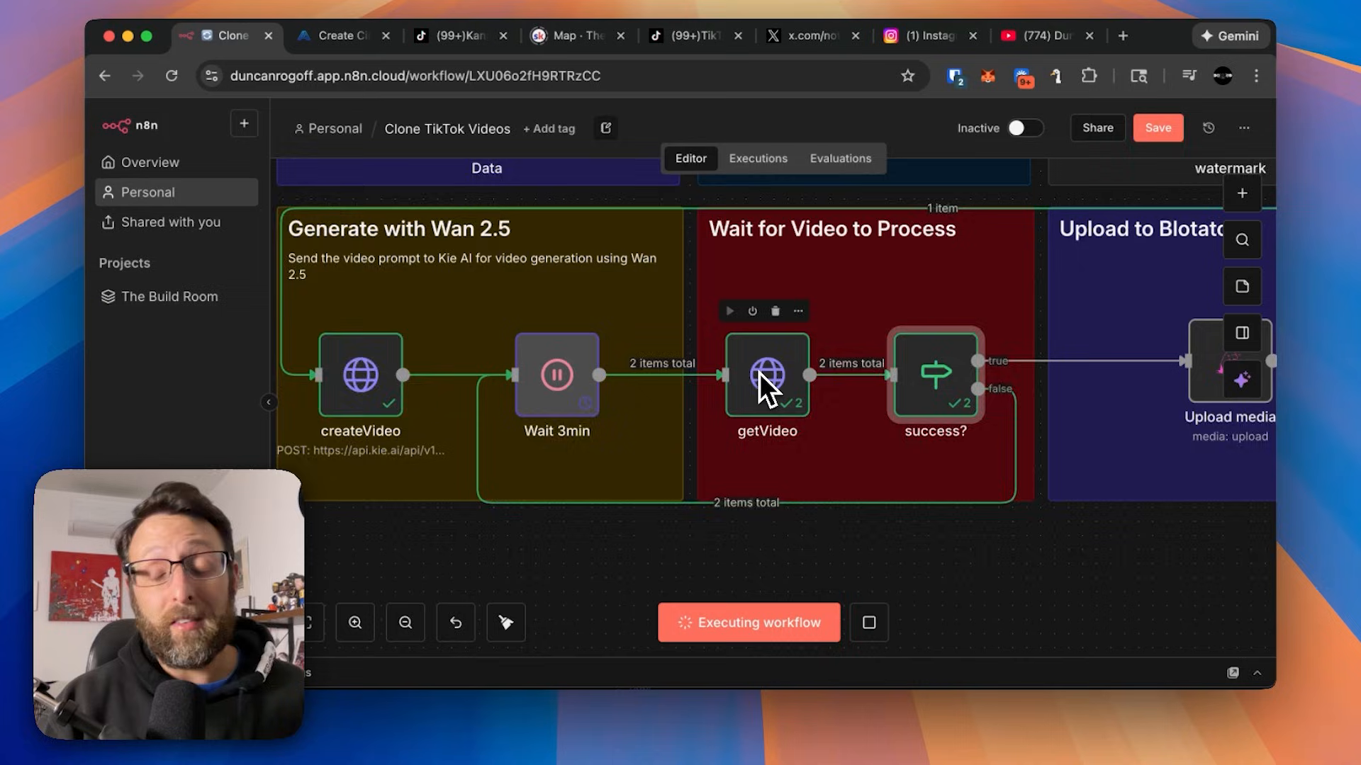
scroll(798, 367, right, 5)
scroll(820, 328, right, 5)
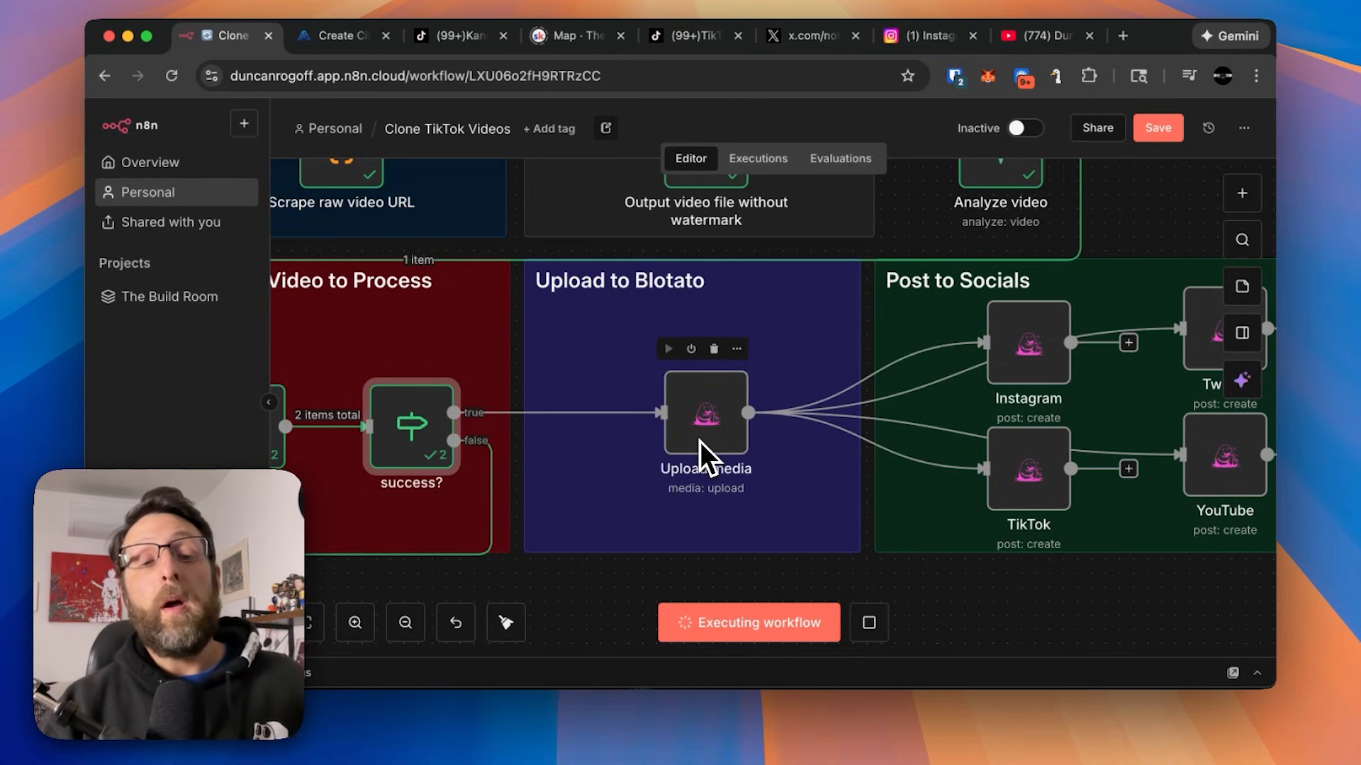
mouse_move(706, 413)
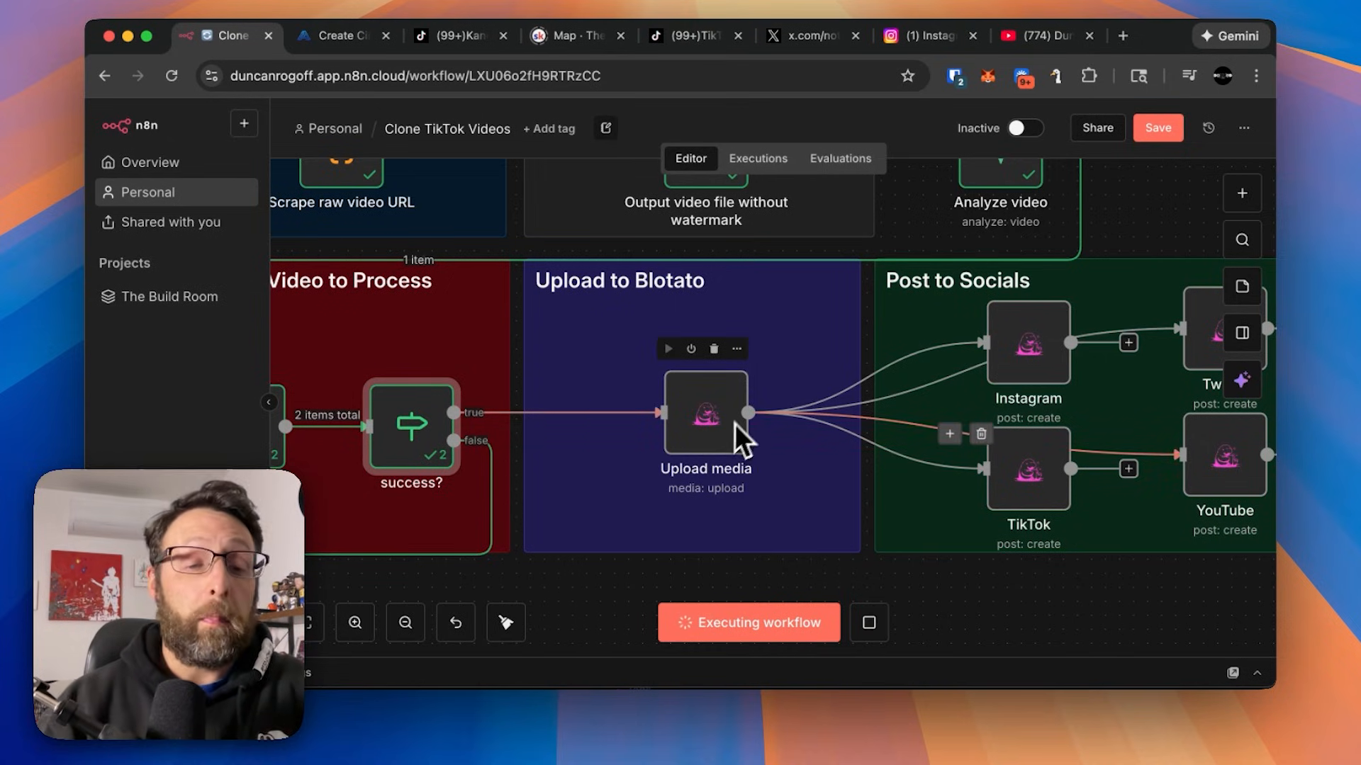
key(Tab)
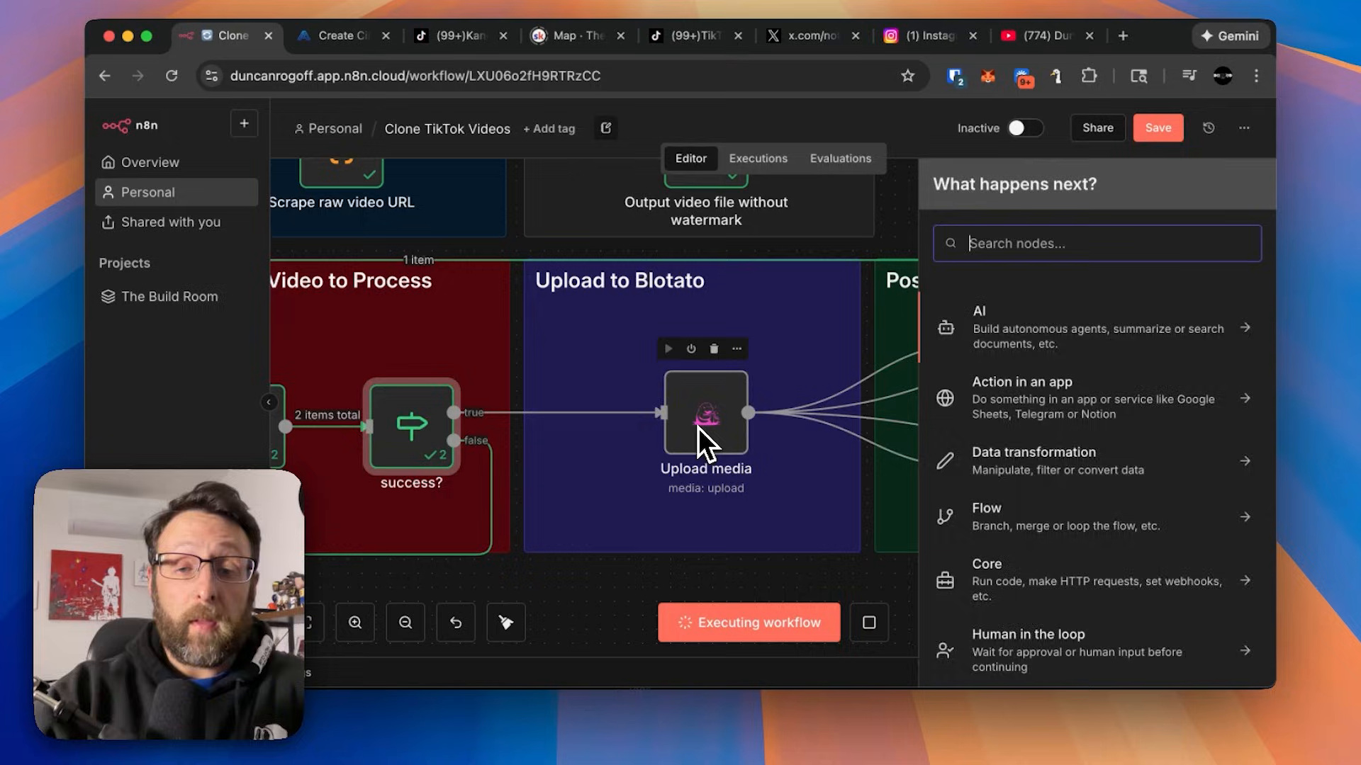
text(blot)
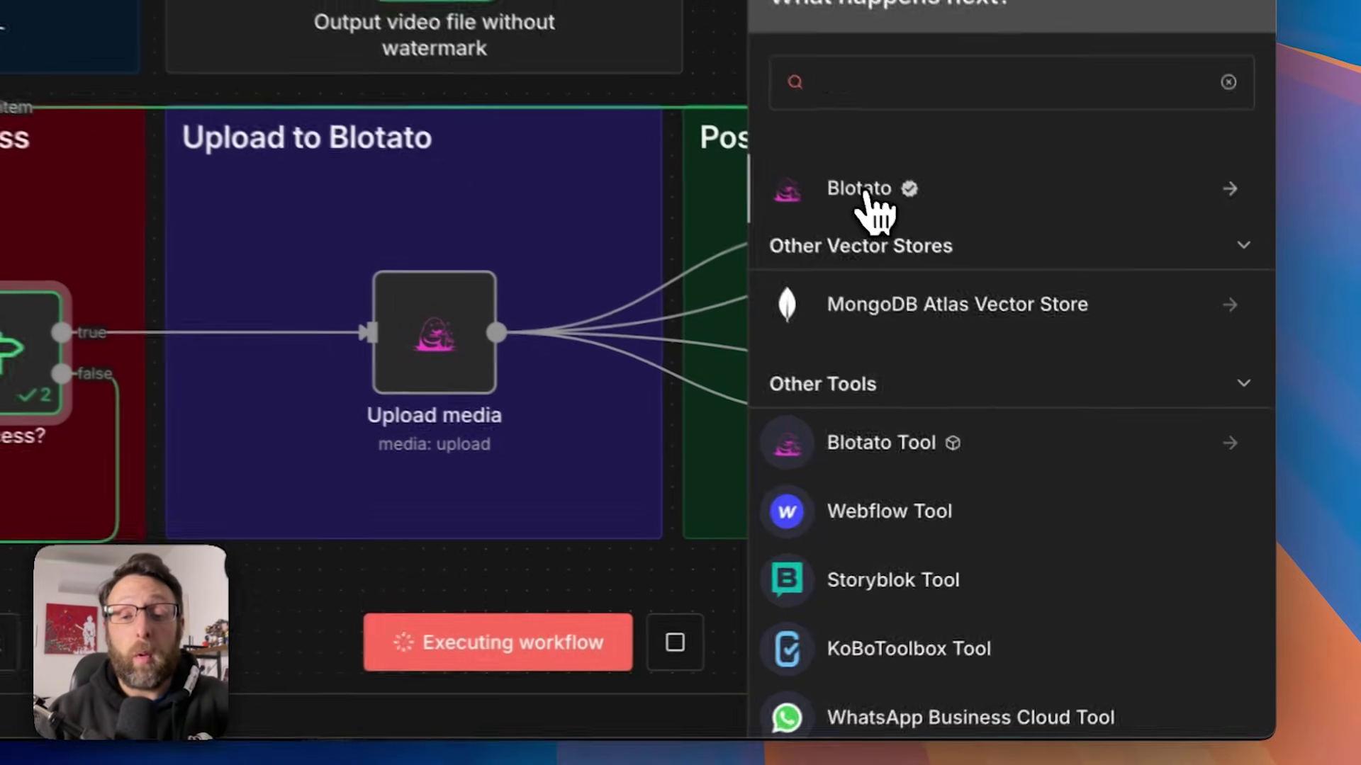
click(999, 315)
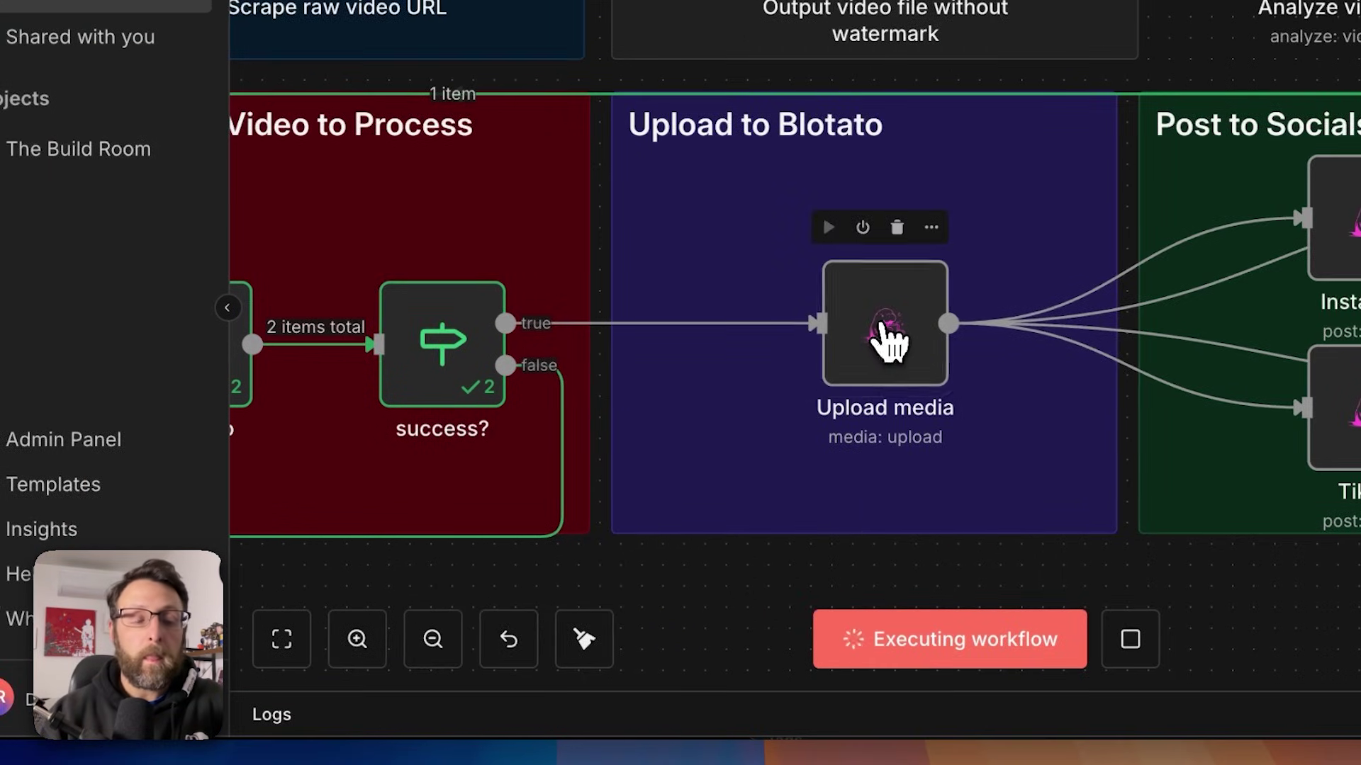
double_click(564, 272)
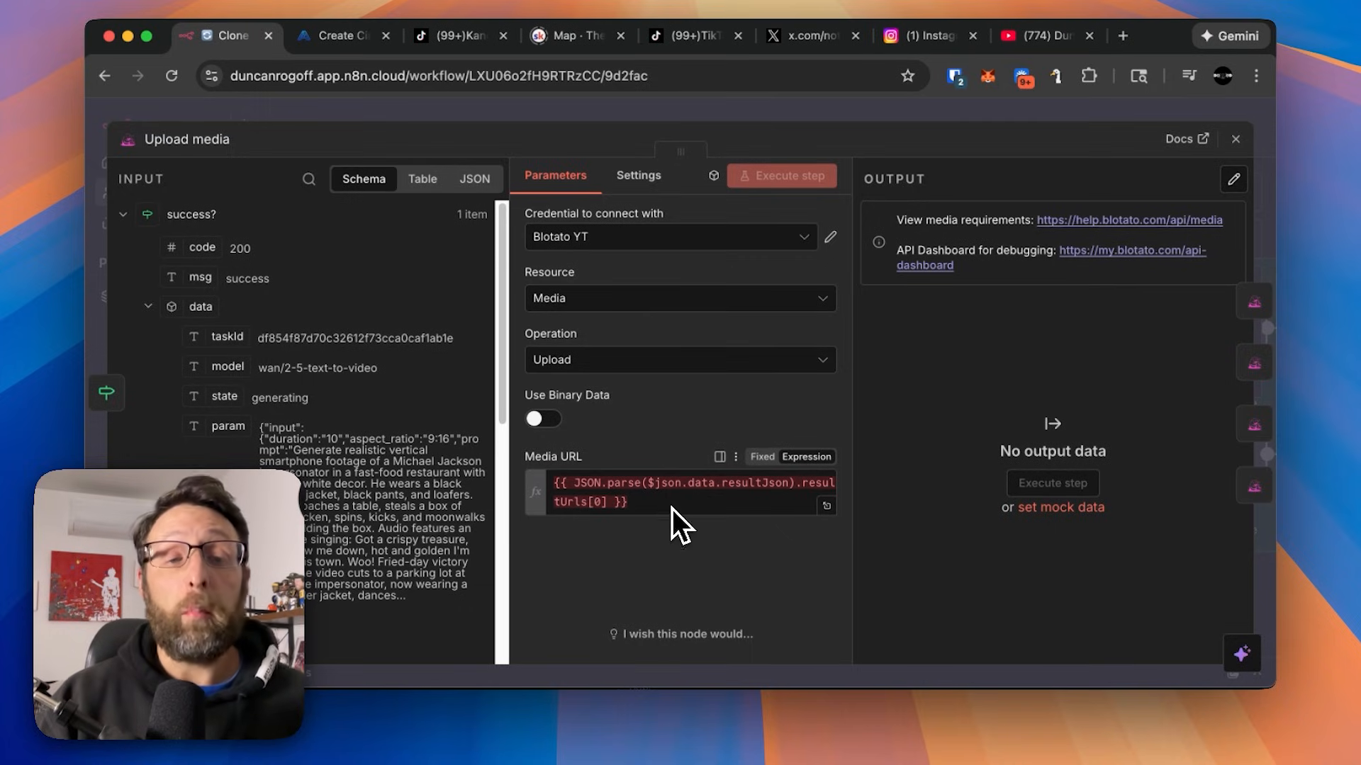
Review the Instagram posting step and its platform list, keeping Instagram selected
click(608, 111)
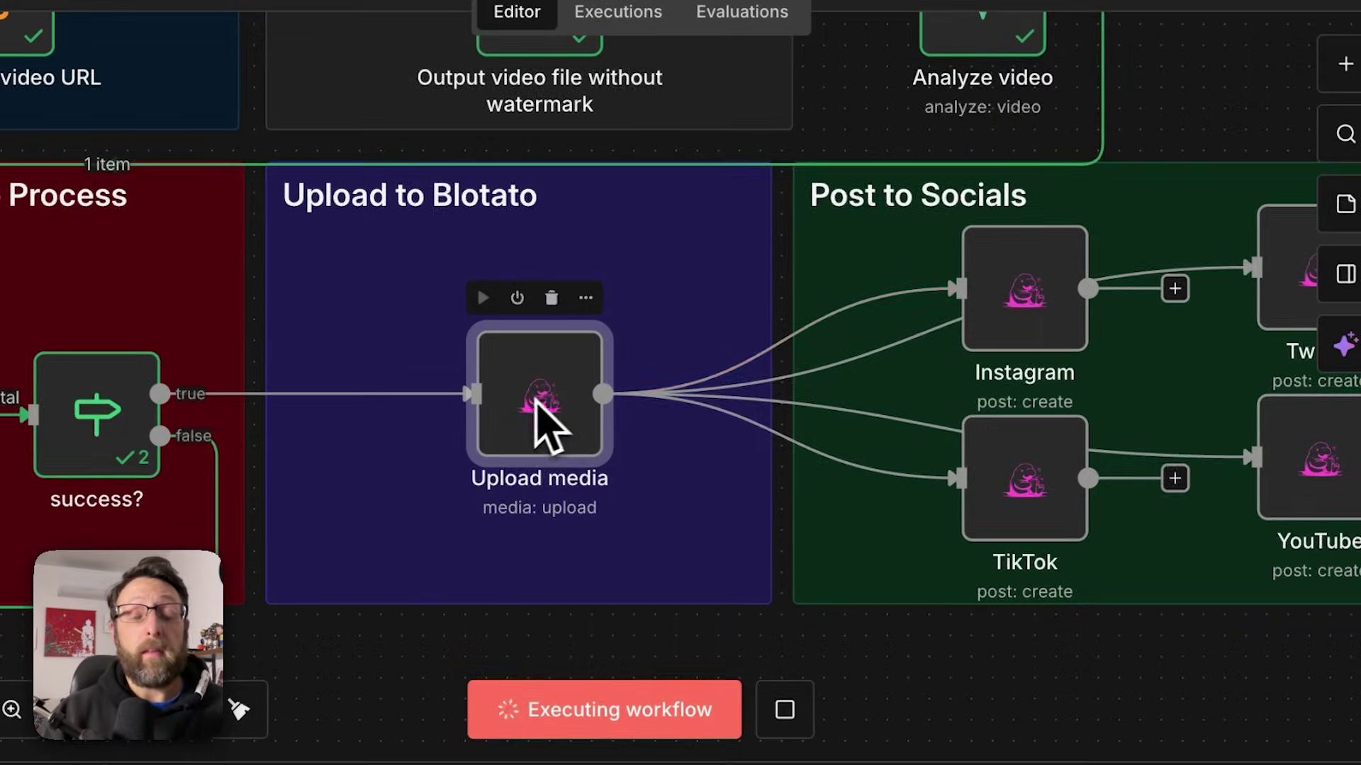
scroll(547, 415, right, 5)
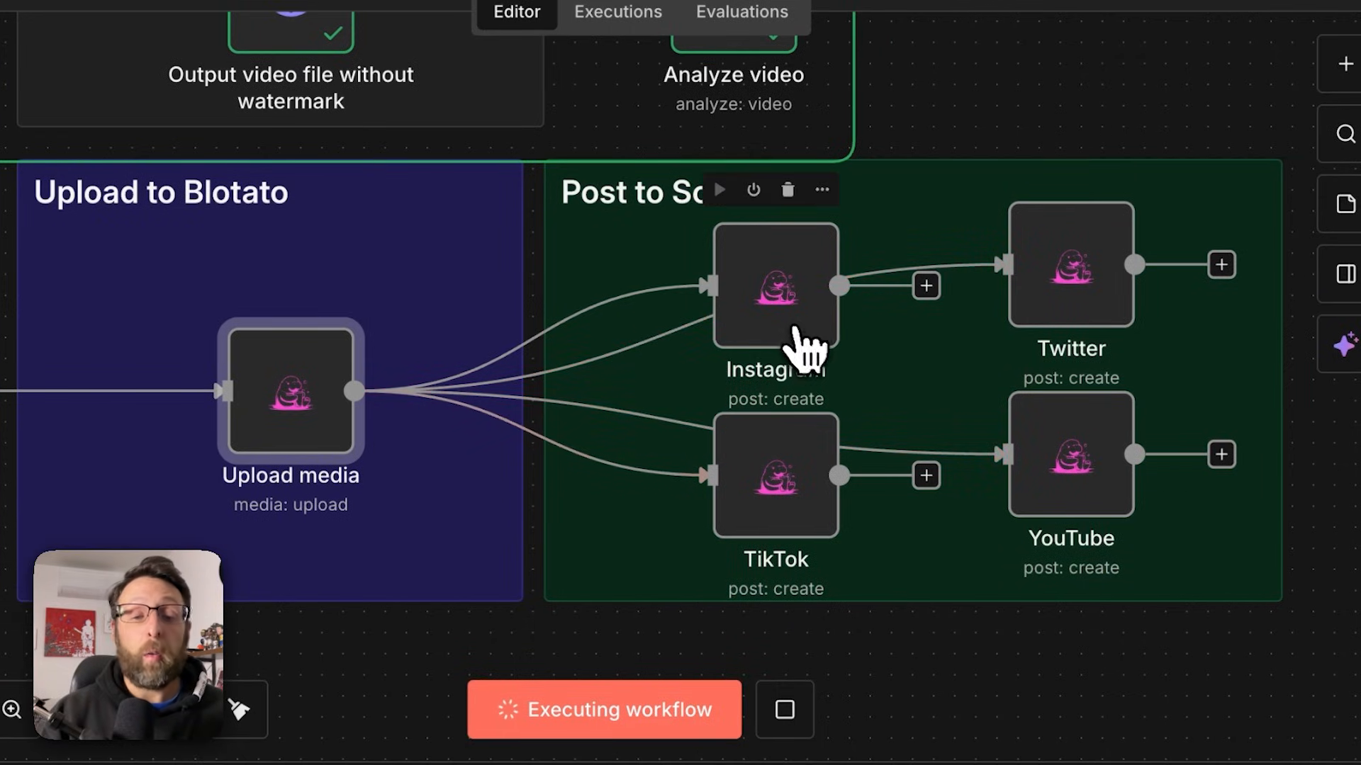
double_click(798, 319)
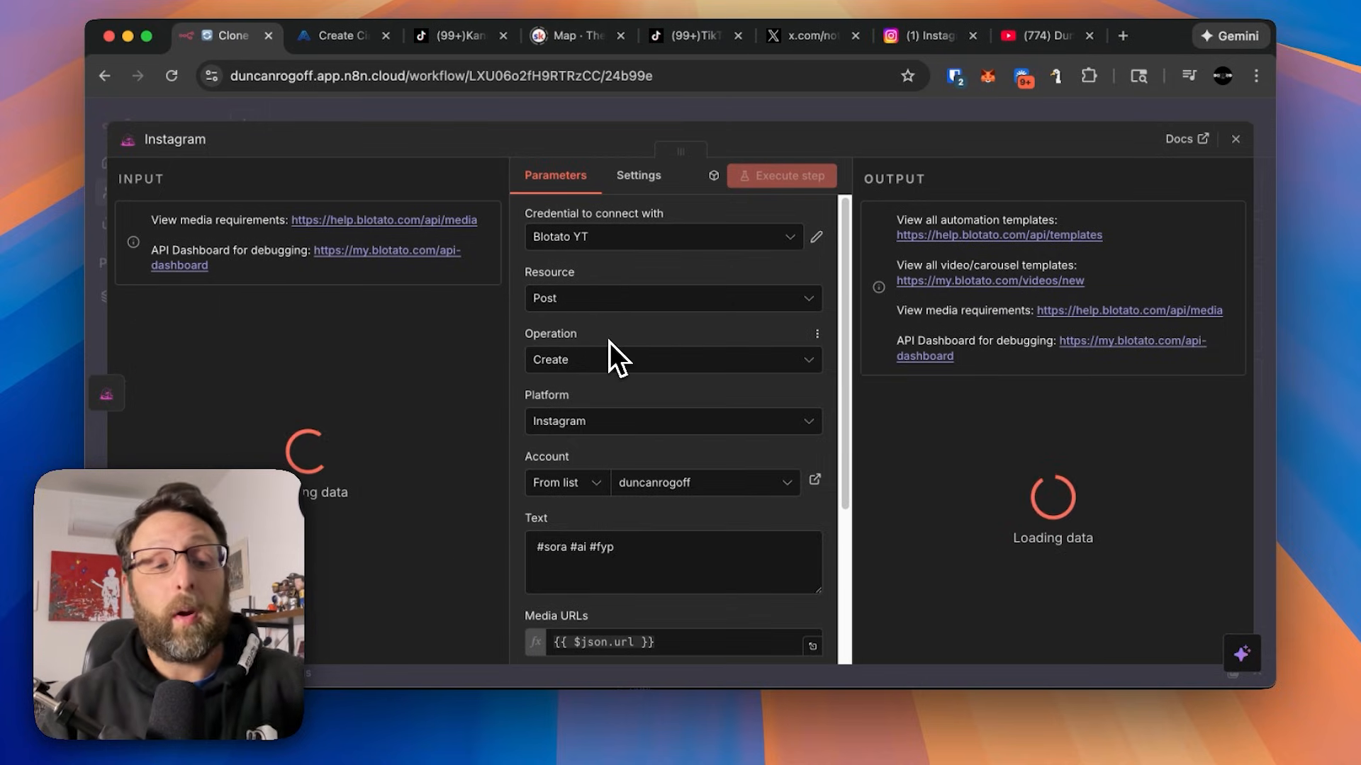
mouse_move(672, 395)
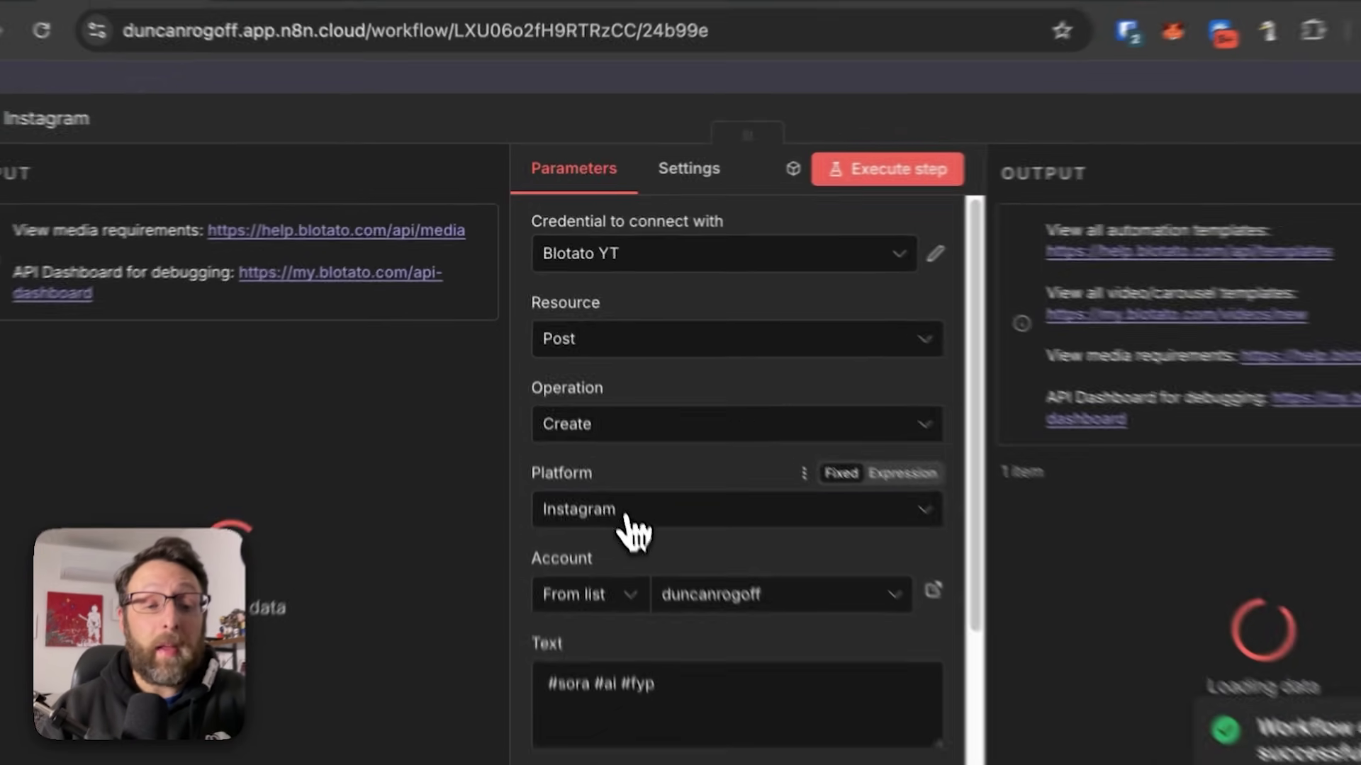
click(587, 420)
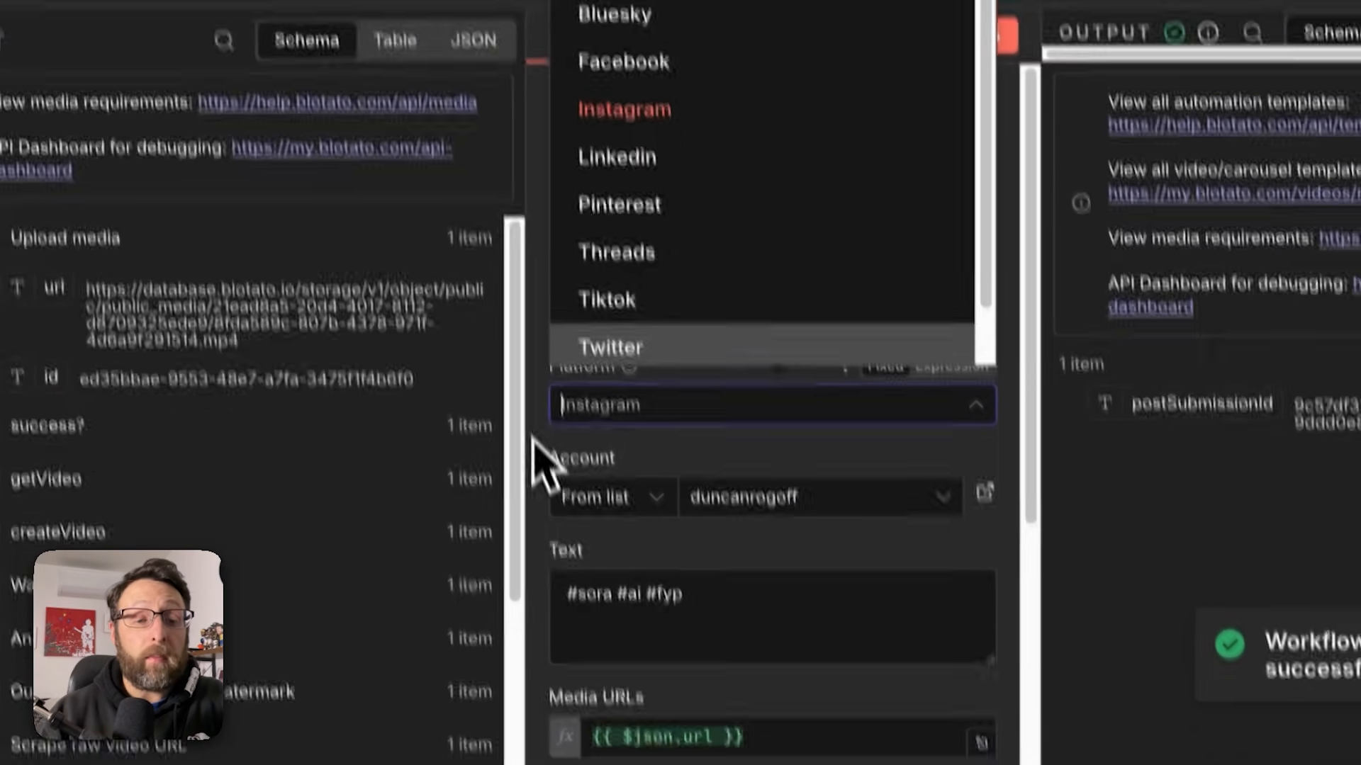
key(Escape)
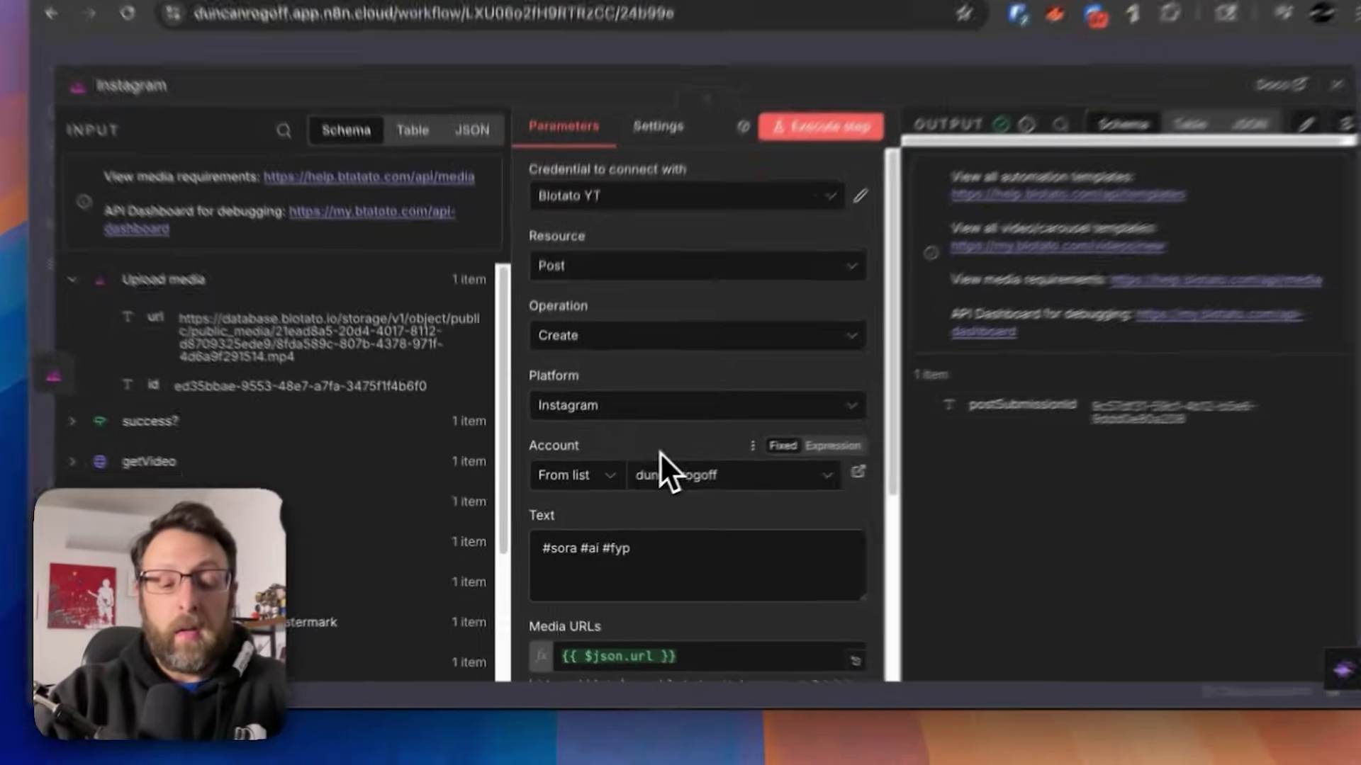
Load blotato.com in a new tab and log in
key(super+t)
text(blotato.com)
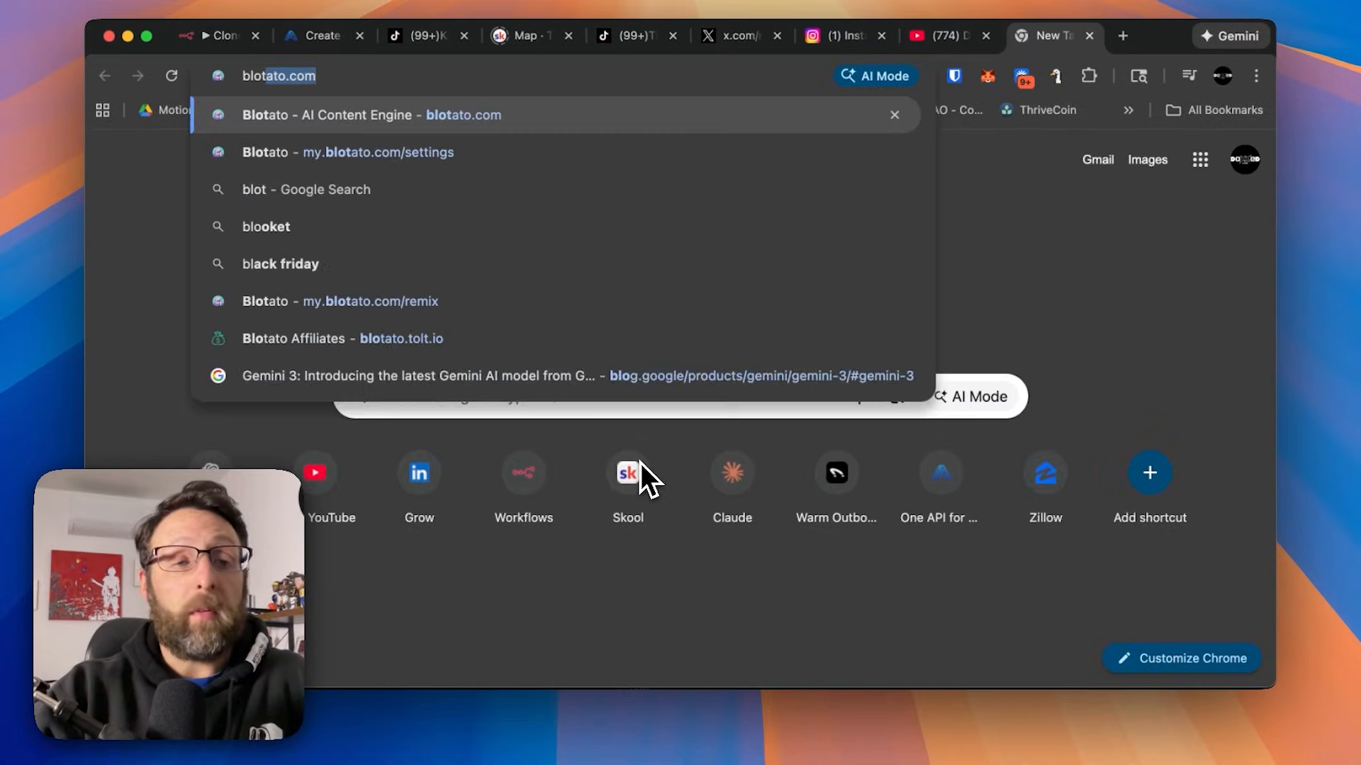
key(Return)
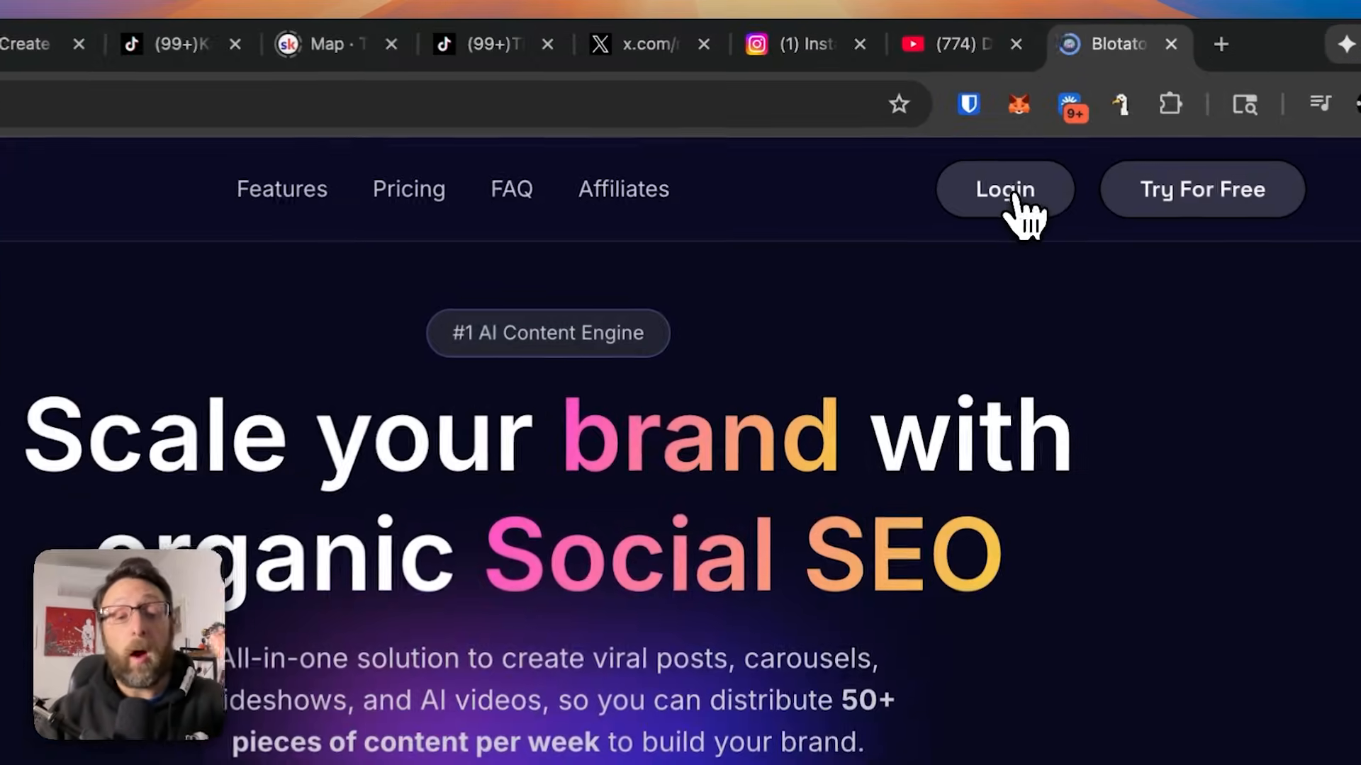
click(979, 132)
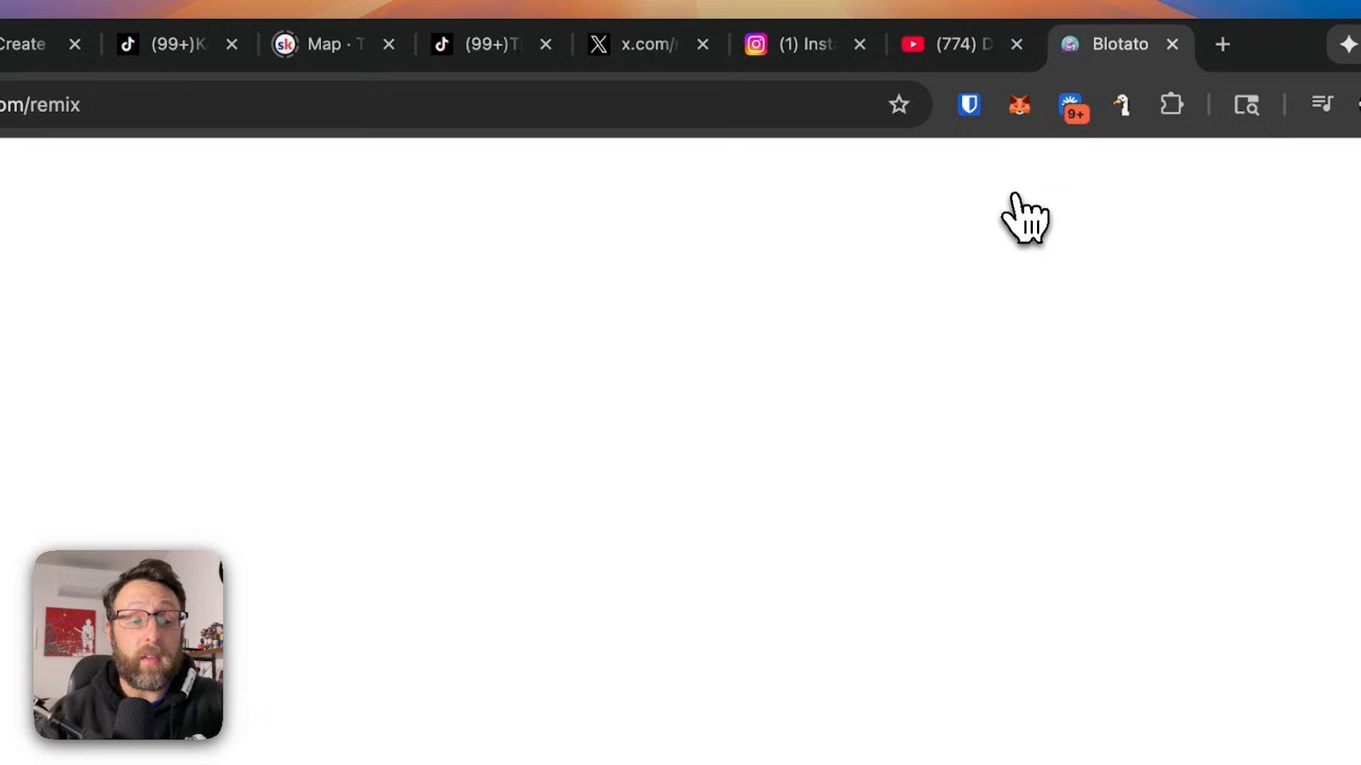
View Blotato's settings accounts and API access section, then return to n8n
click(519, 103)
text(blotato.com)
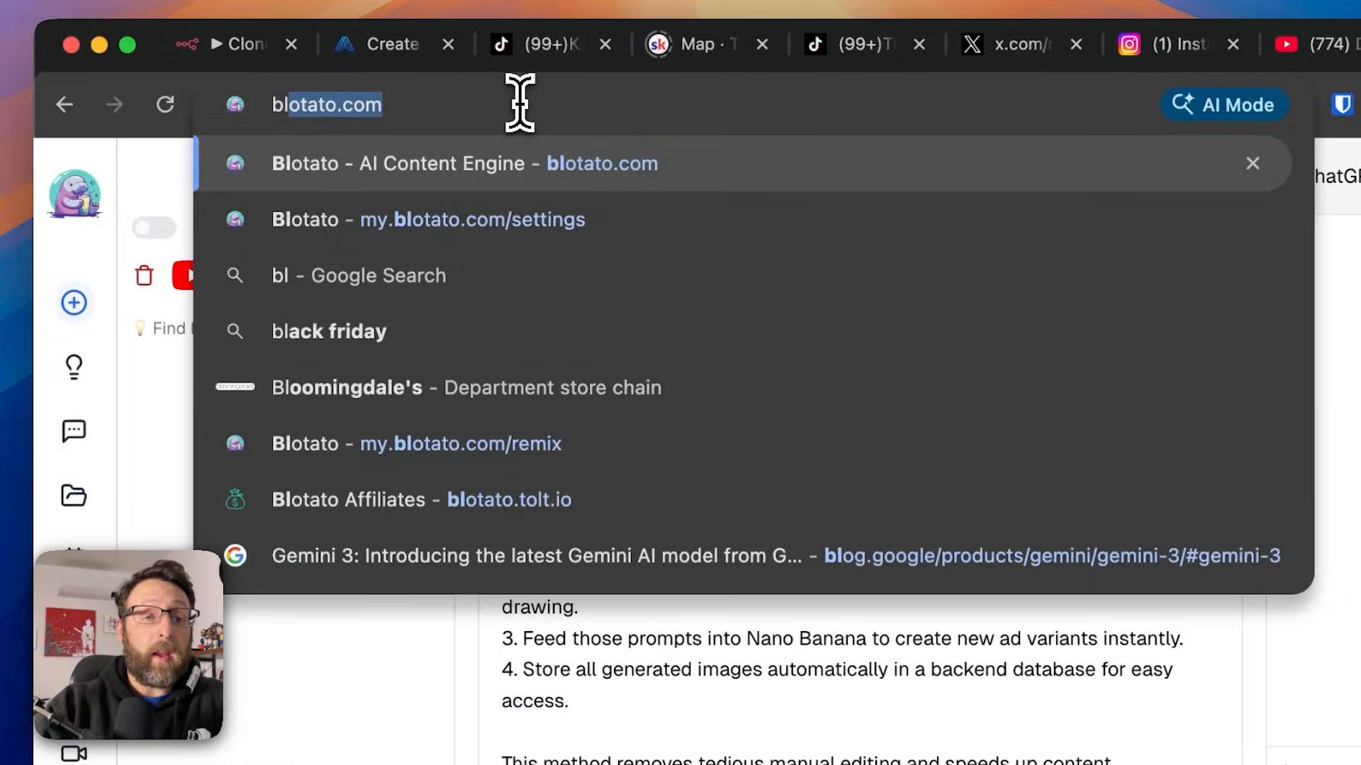
click(510, 219)
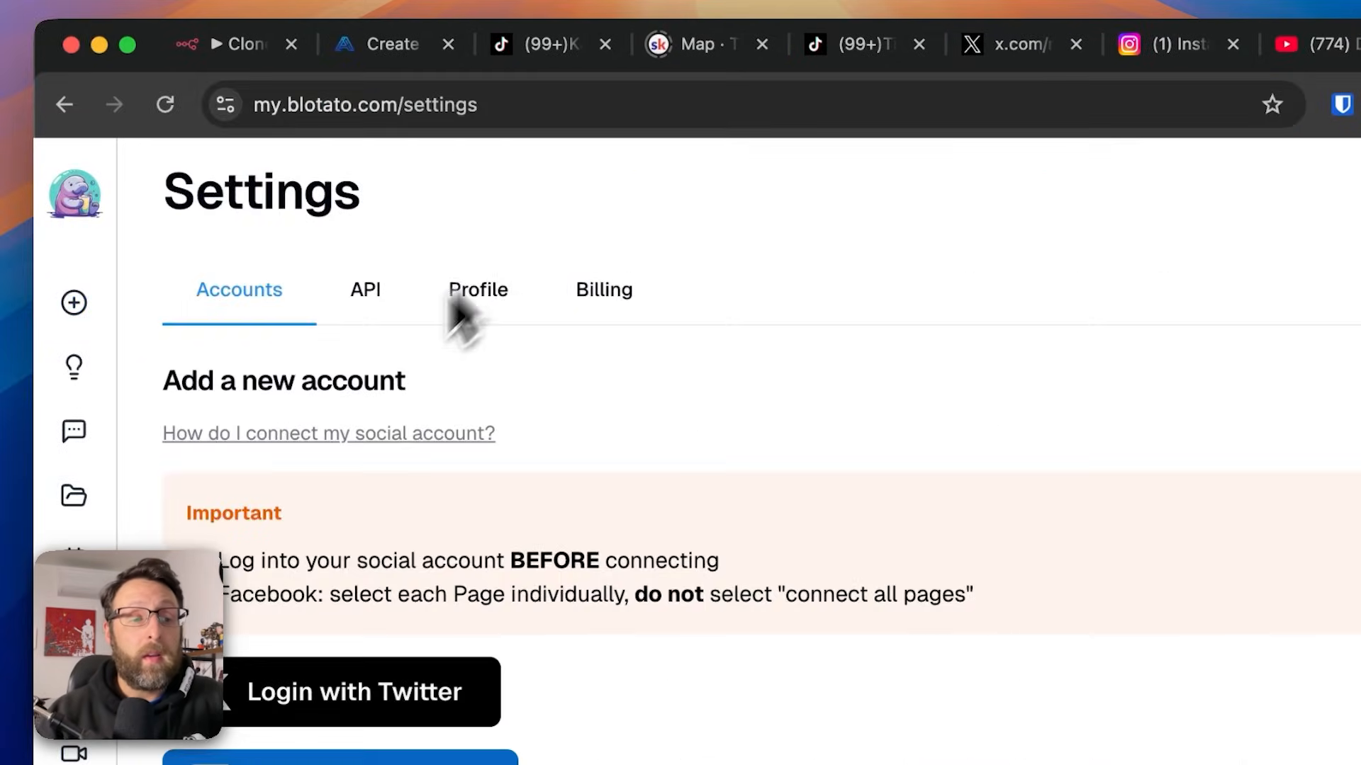
scroll(681, 490, down, 2)
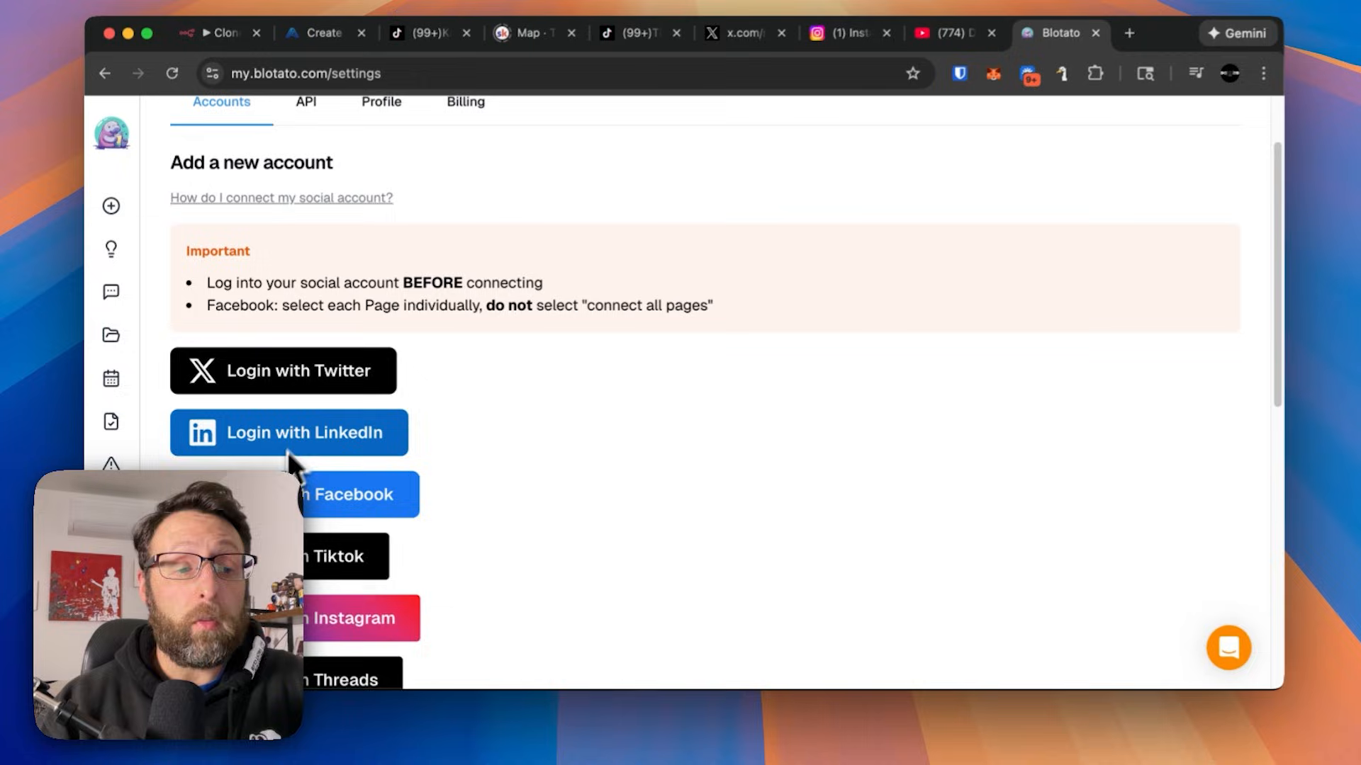
scroll(288, 451, down, 3)
scroll(288, 452, down, 4)
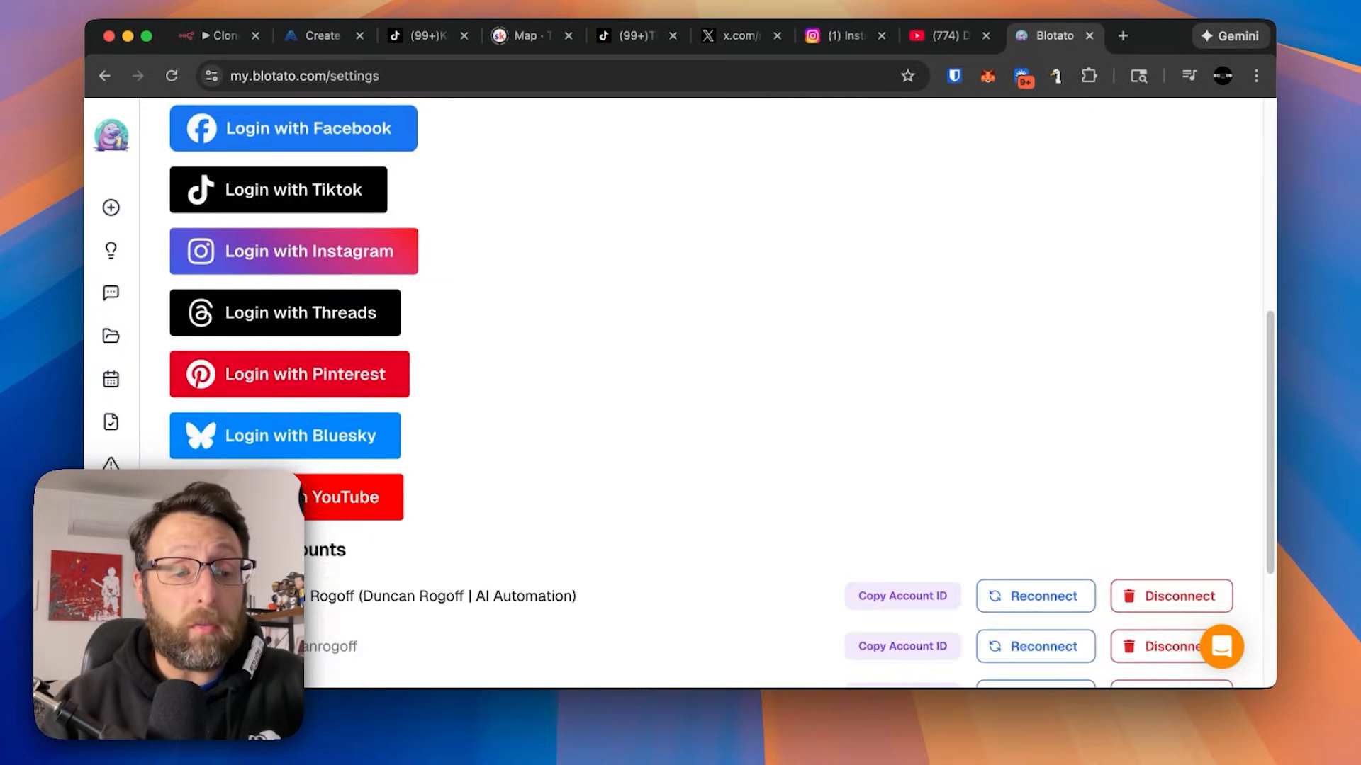
scroll(680, 382, up, 8)
click(388, 271)
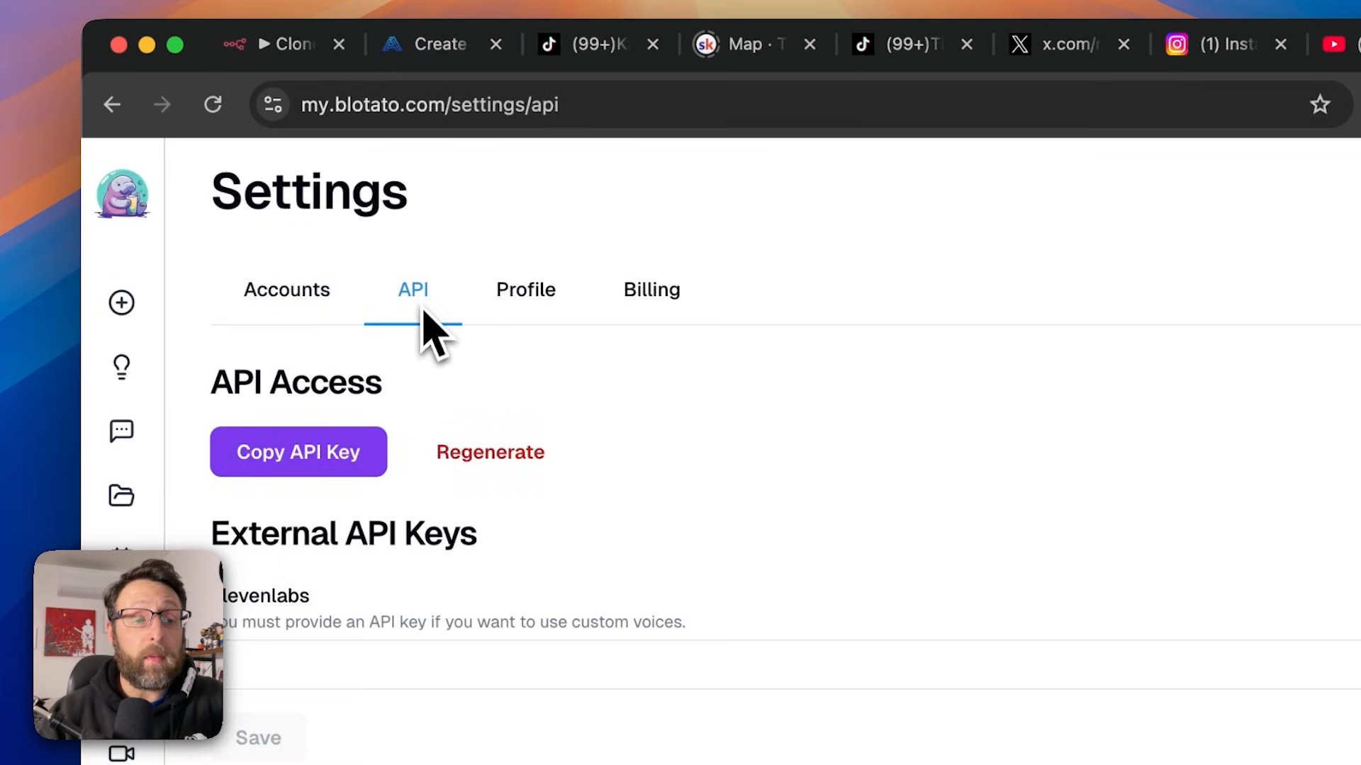
click(281, 43)
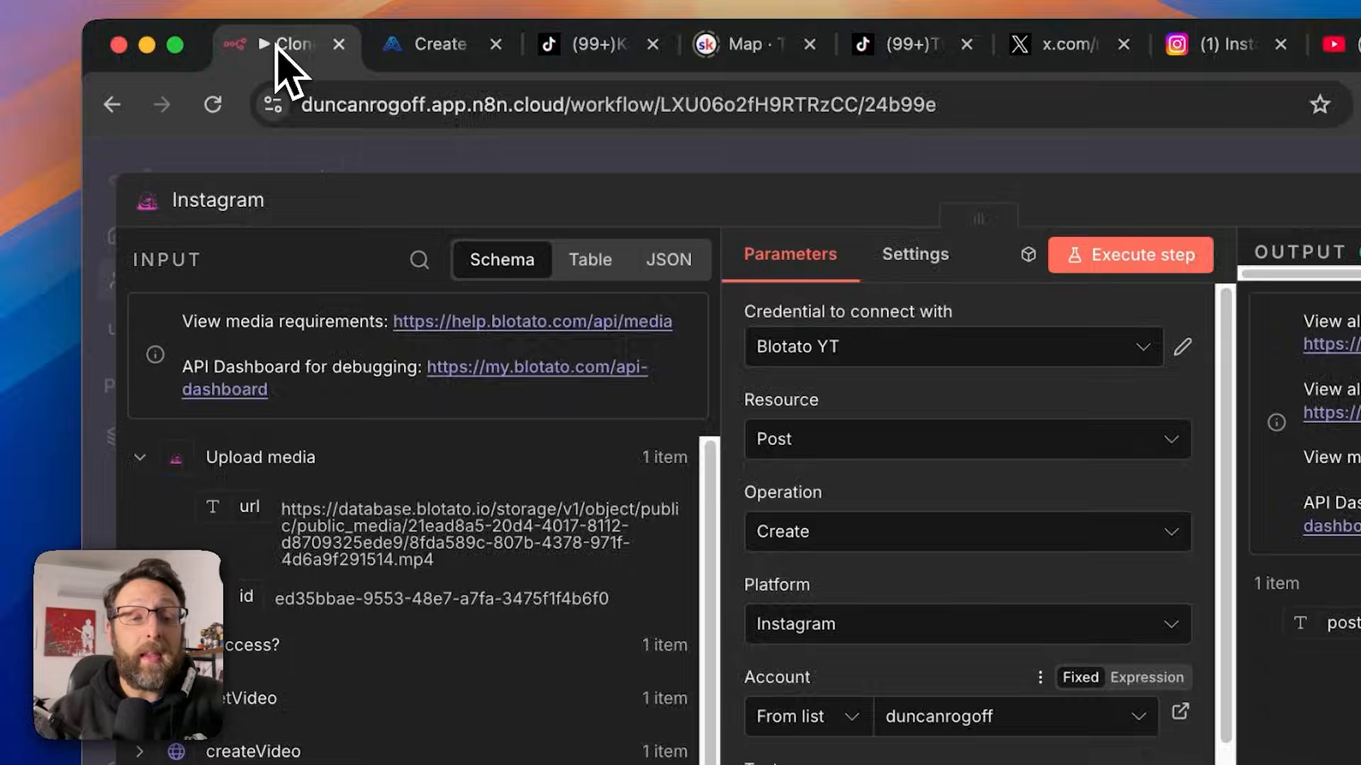
click(680, 228)
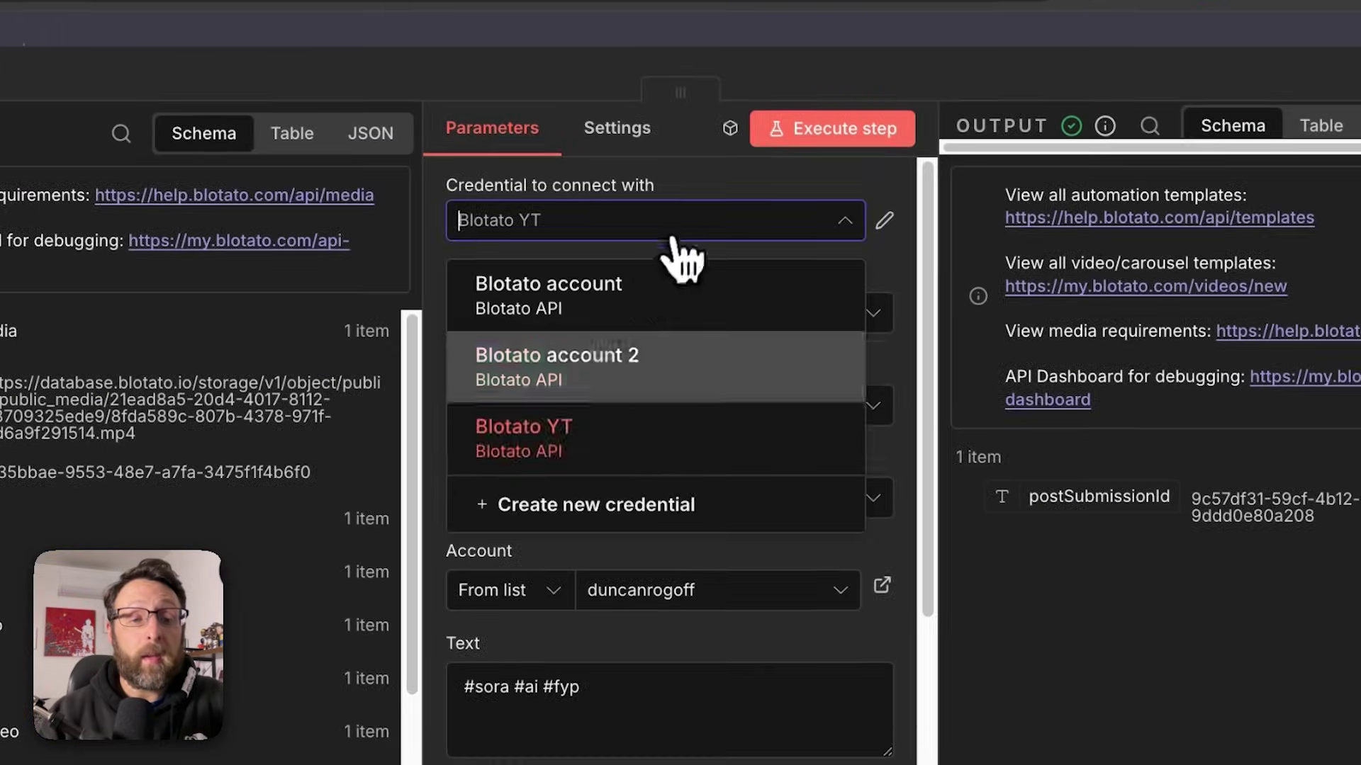
click(583, 510)
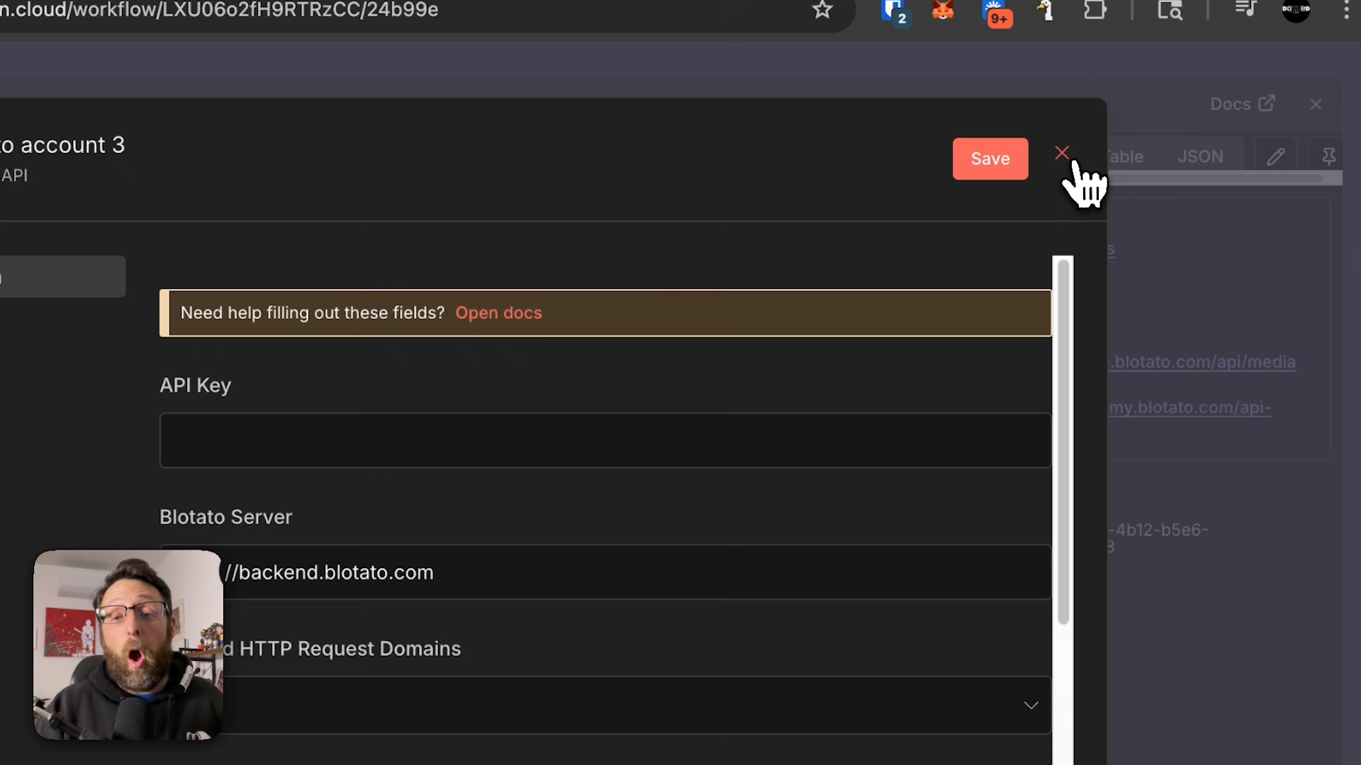
click(1063, 154)
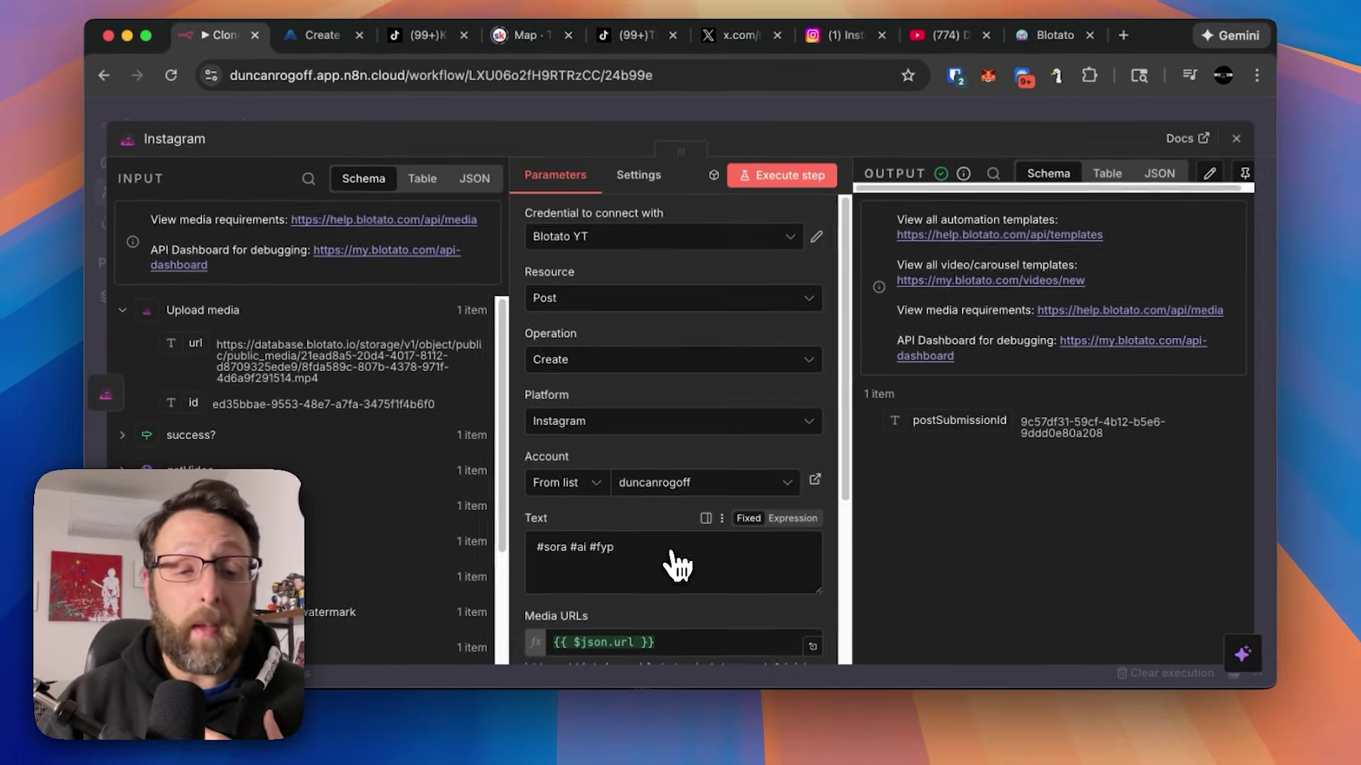
scroll(678, 565, down, 2)
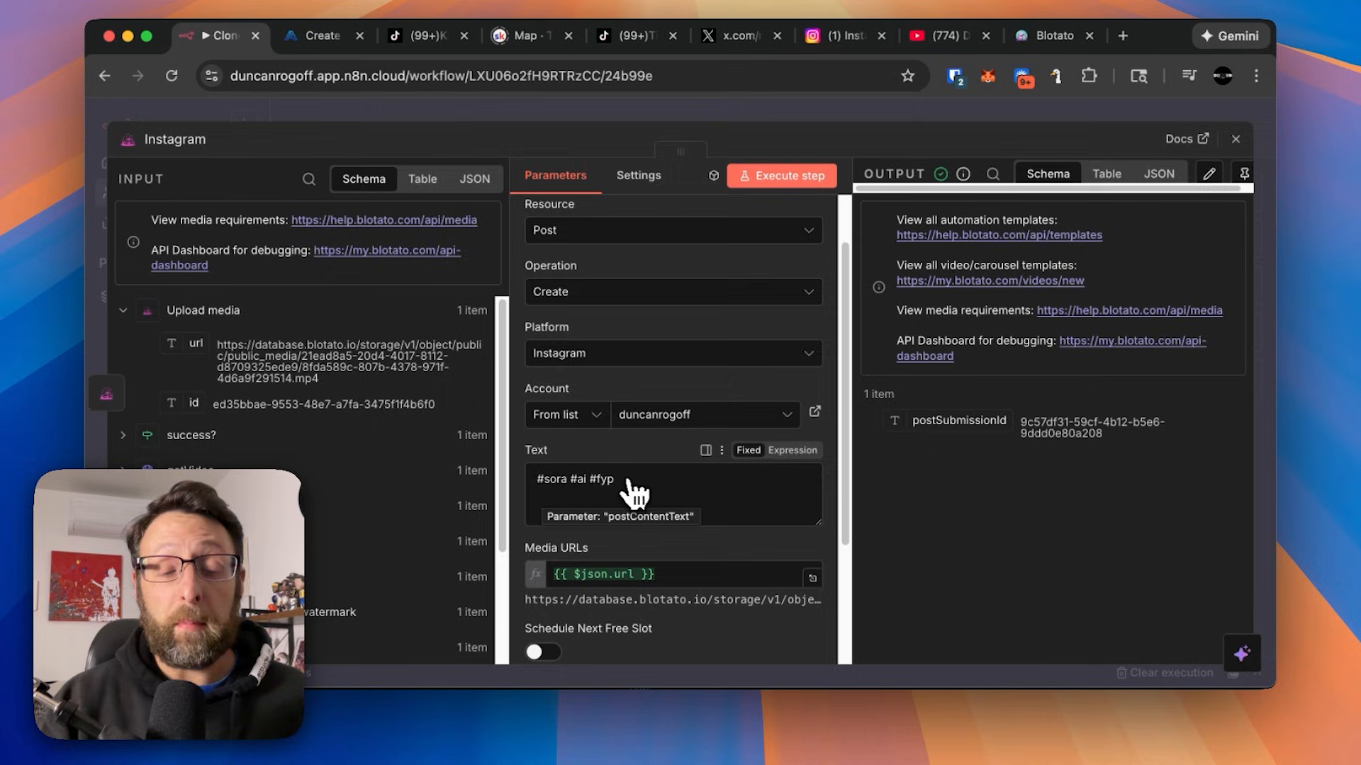
drag(195, 343, 595, 572)
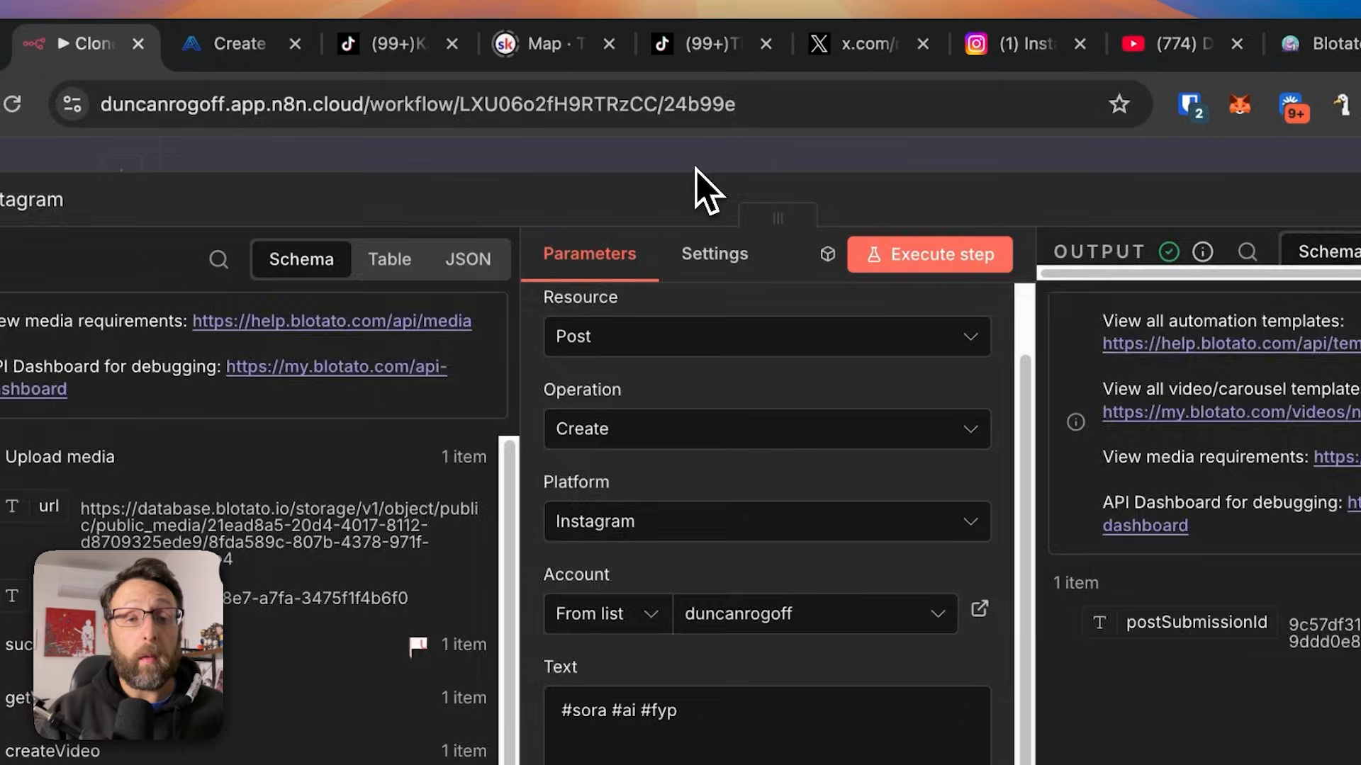
View the newly posted Michael Jackson video on the TikTok profile
click(634, 35)
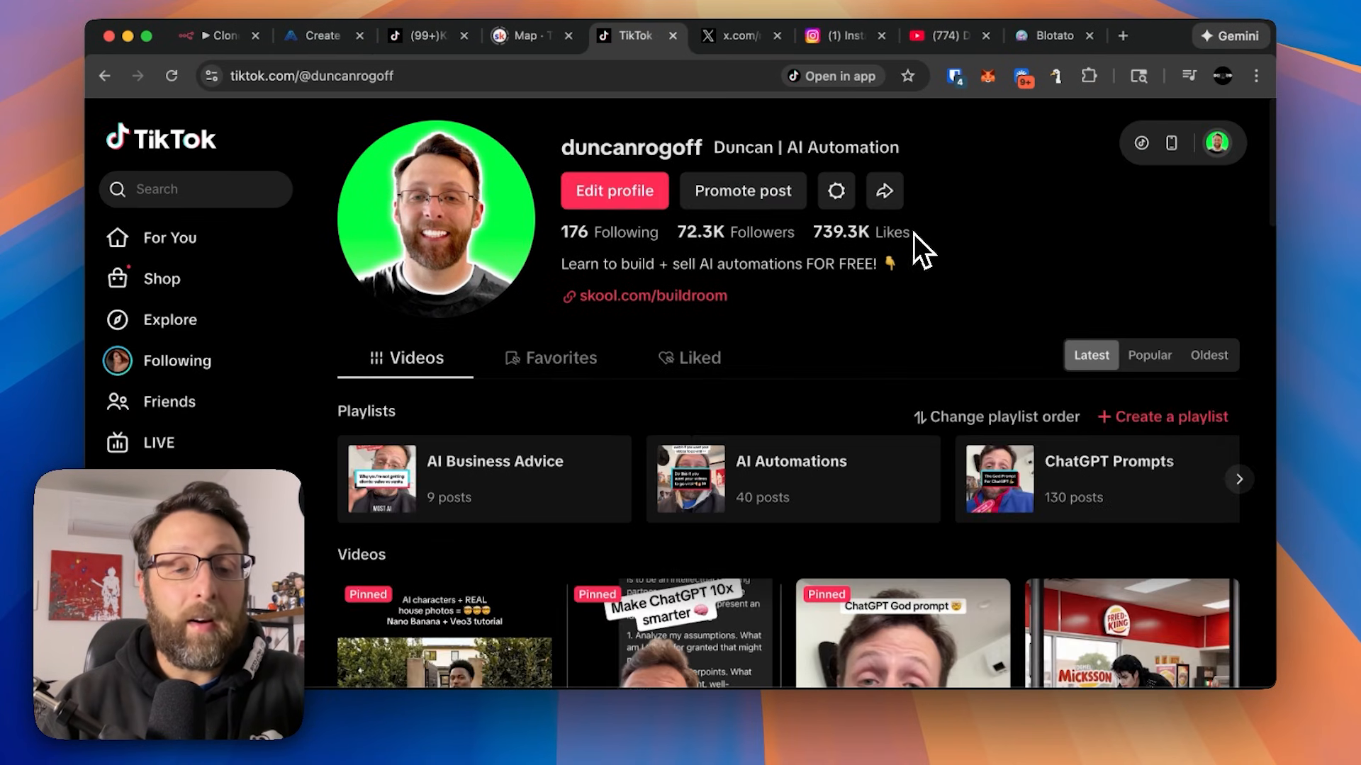
scroll(913, 233, down, 5)
scroll(925, 372, down, 3)
scroll(937, 434, down, 1)
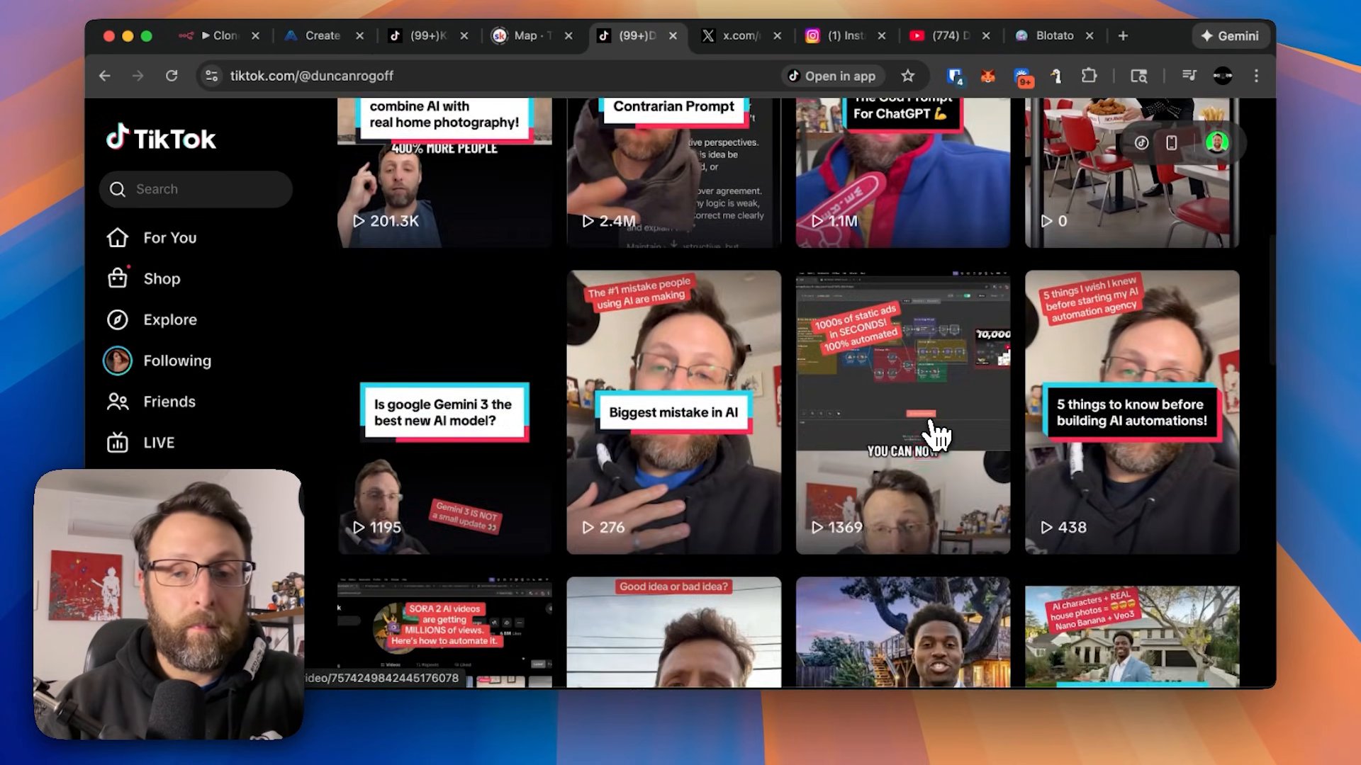
scroll(936, 434, up, 2)
scroll(1122, 339, up, 1)
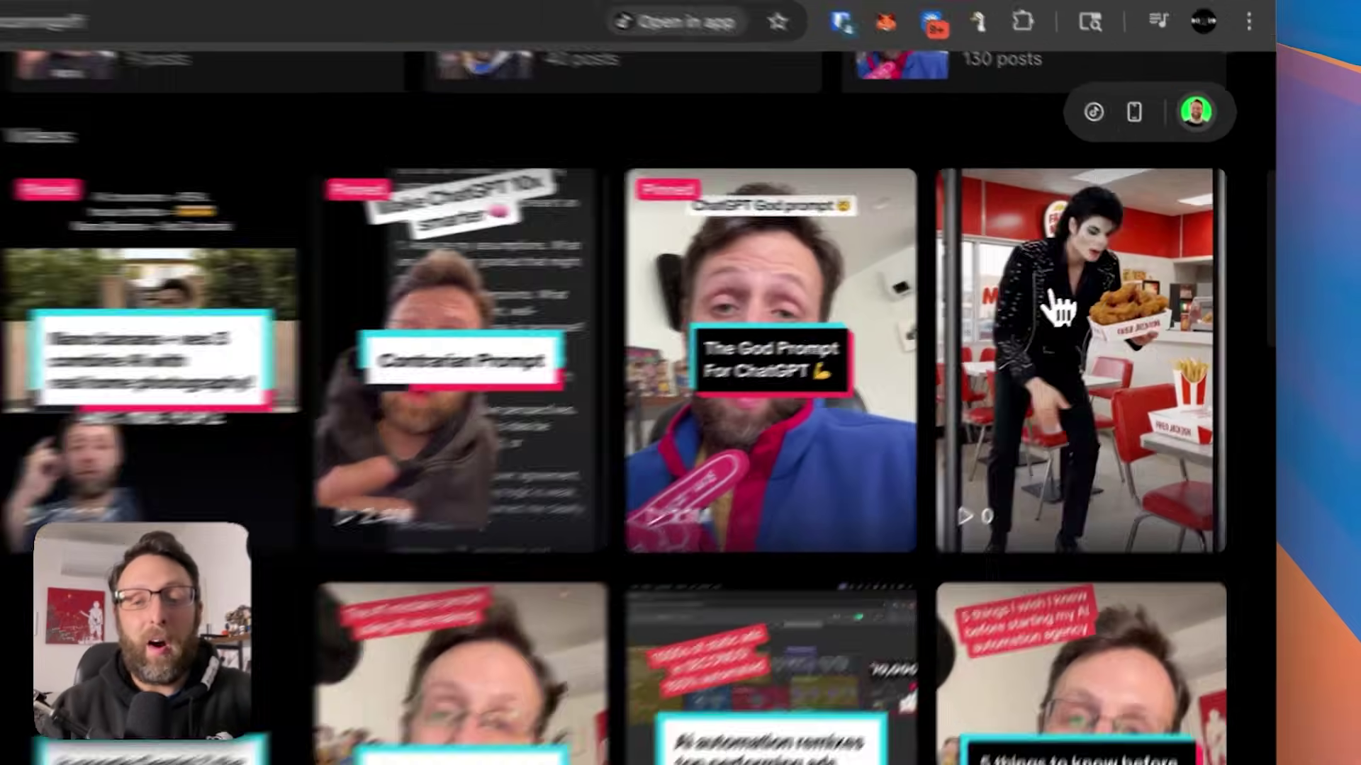
click(1114, 332)
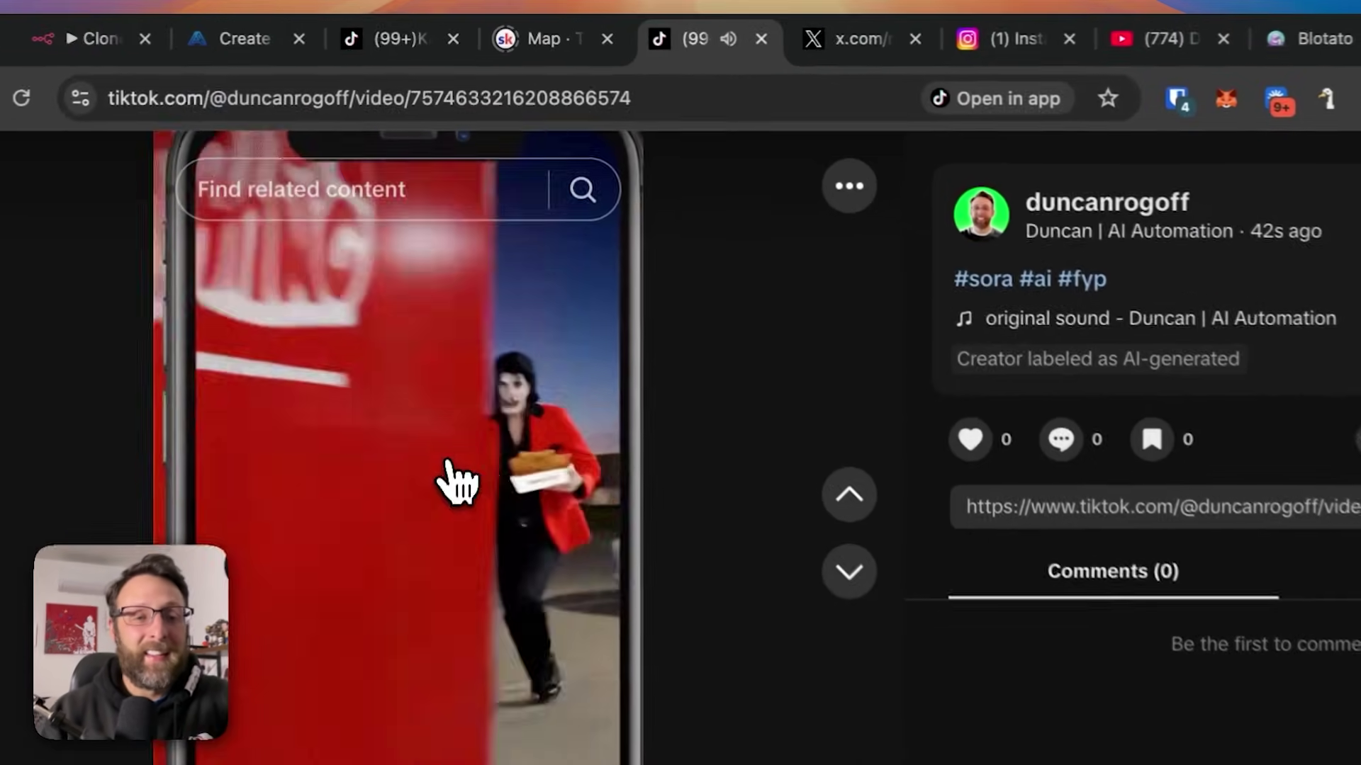
Confirm the Michael Jackson video on the X, Instagram and YouTube Shorts profiles
key(ctrl+Tab)
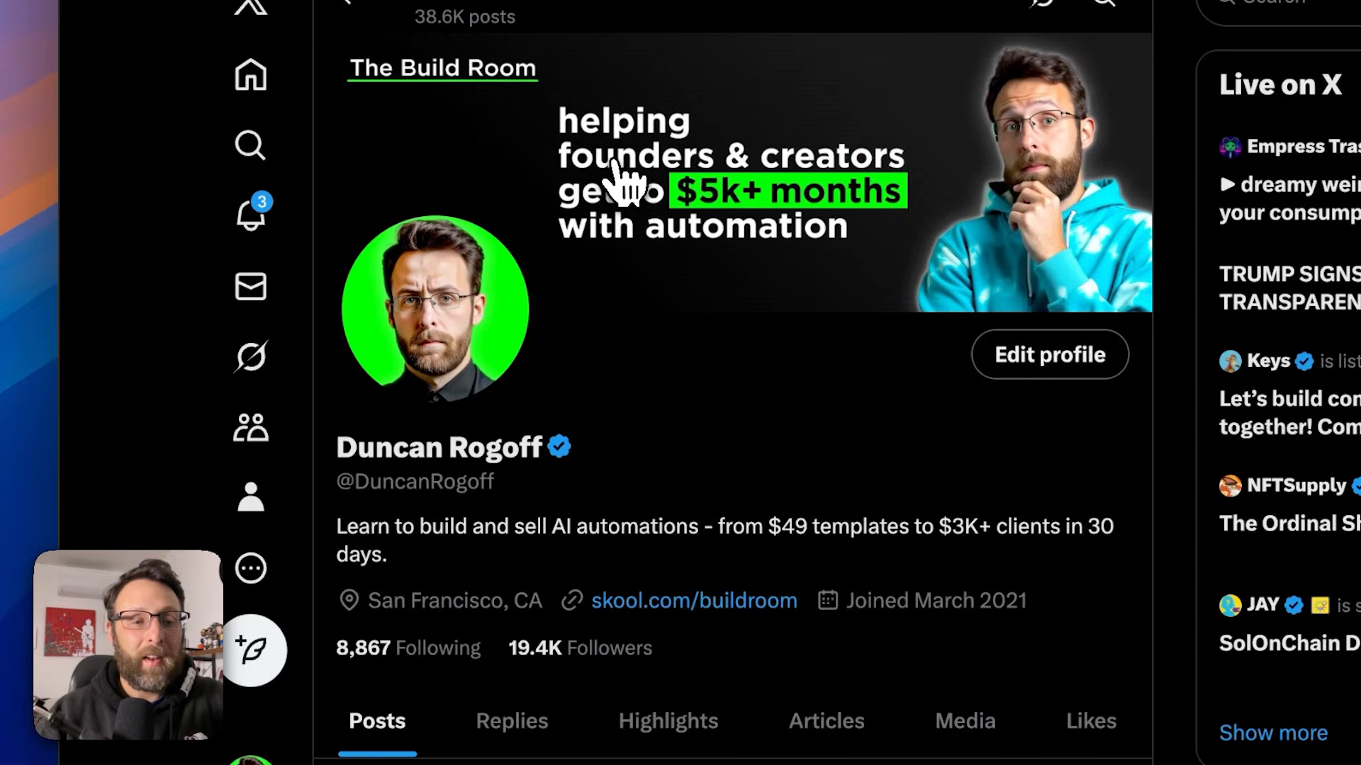
scroll(707, 478, down, 5)
scroll(707, 478, down, 5)
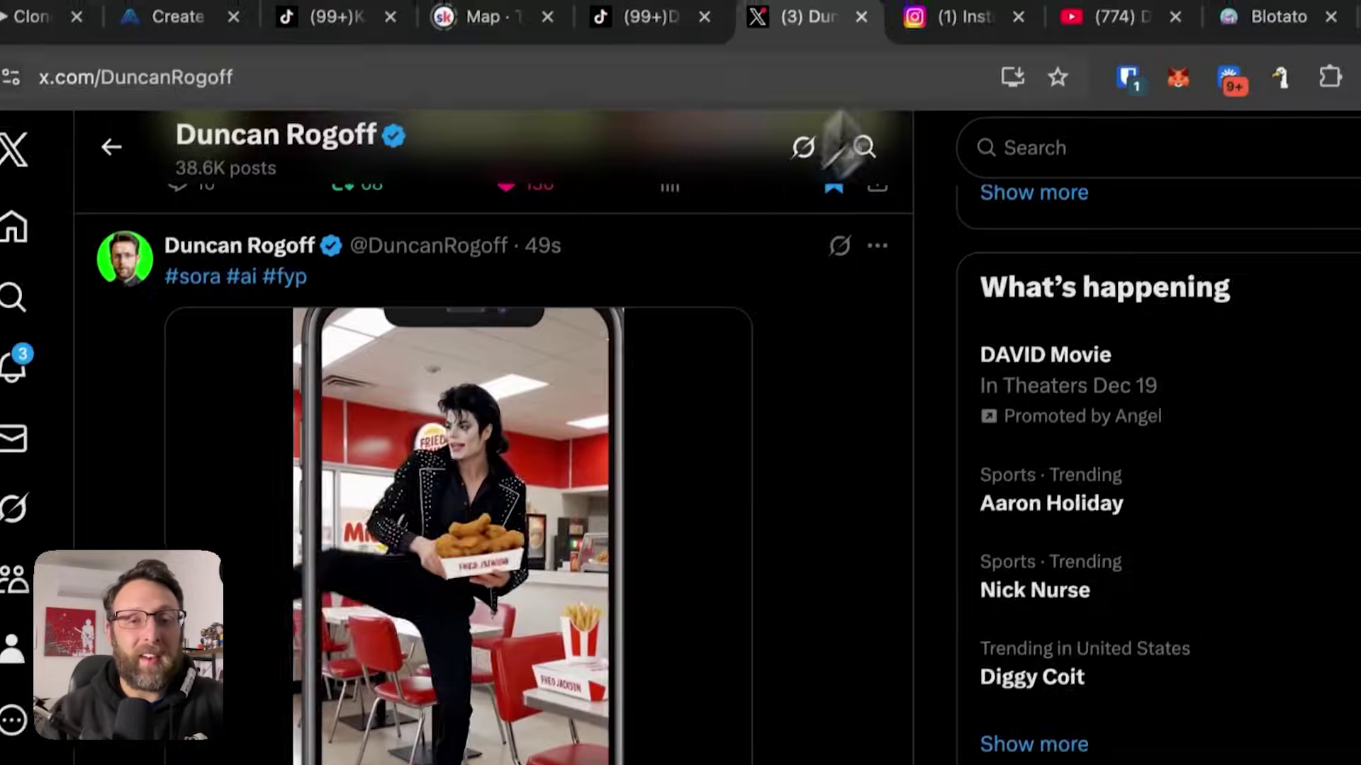
click(744, 33)
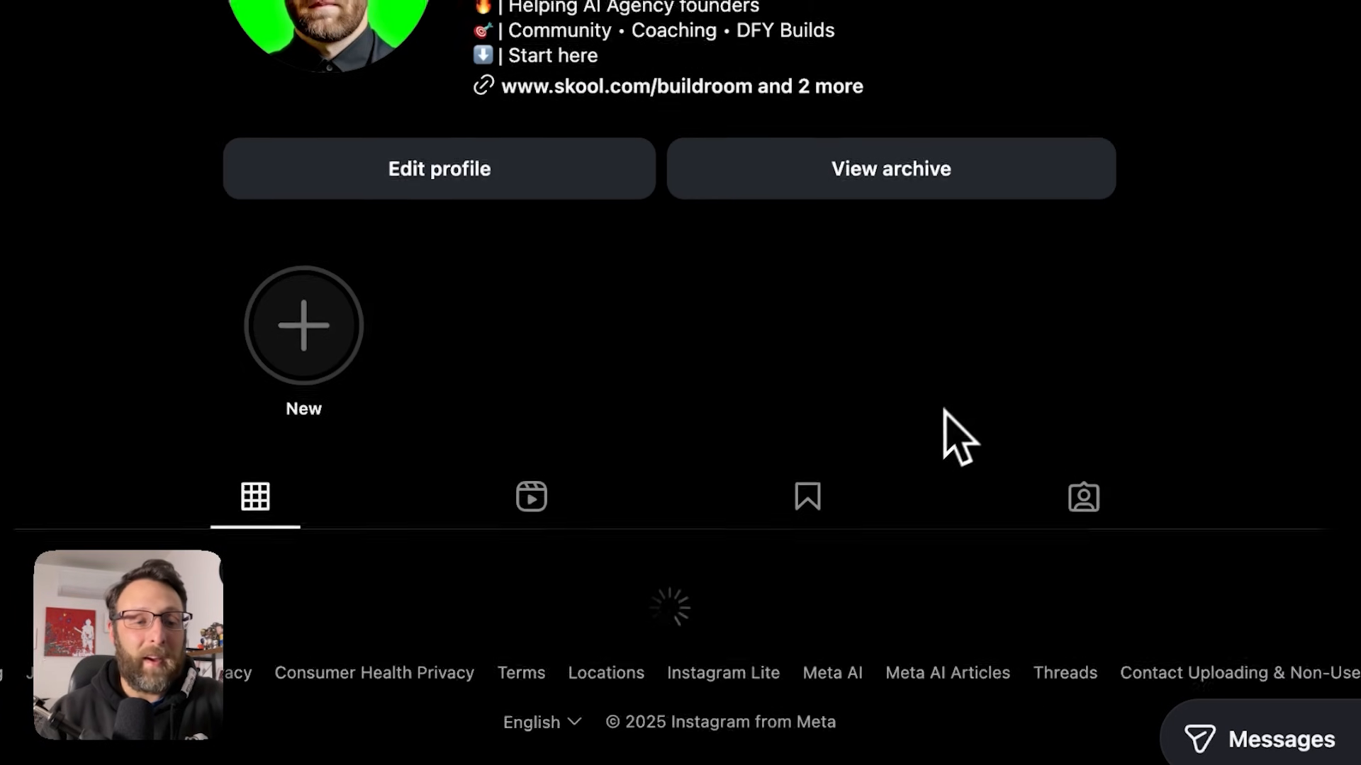
scroll(941, 425, down, 5)
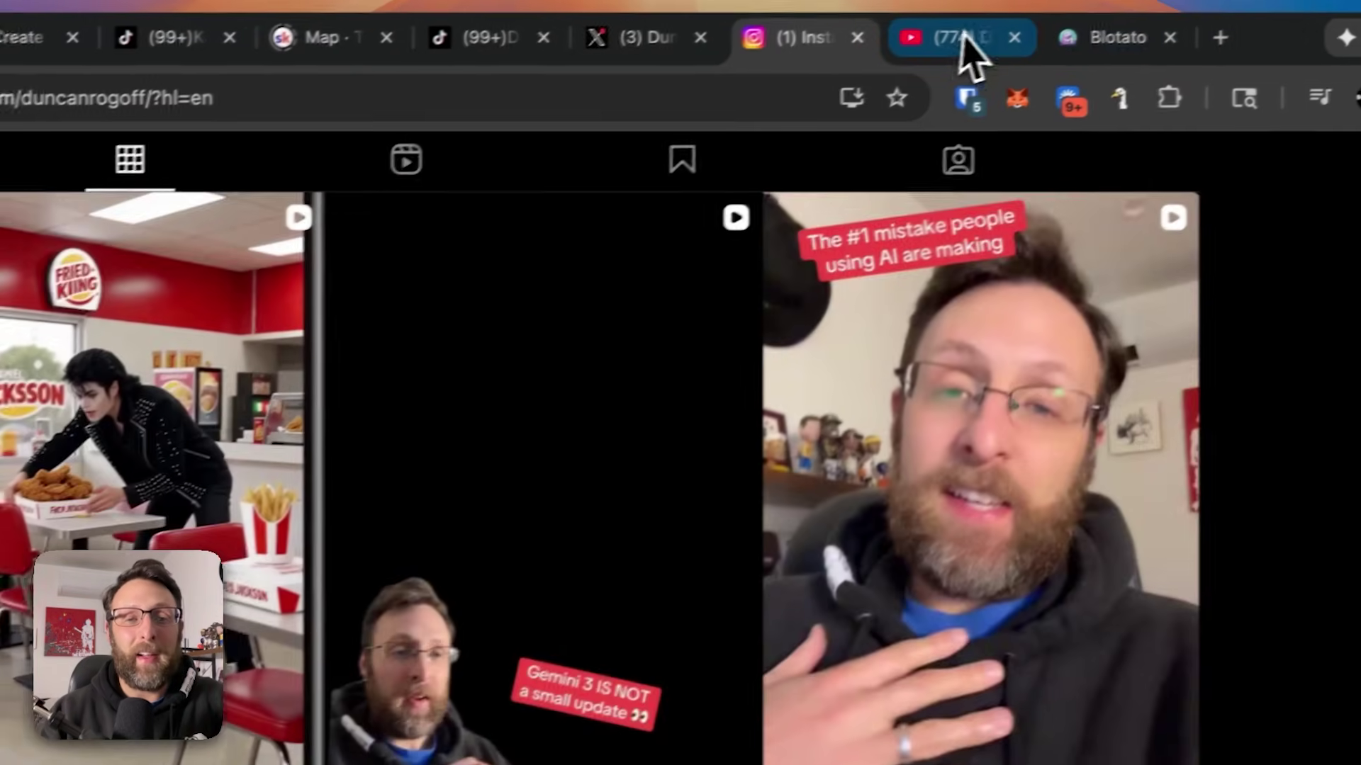
click(958, 37)
scroll(797, 319, down, 3)
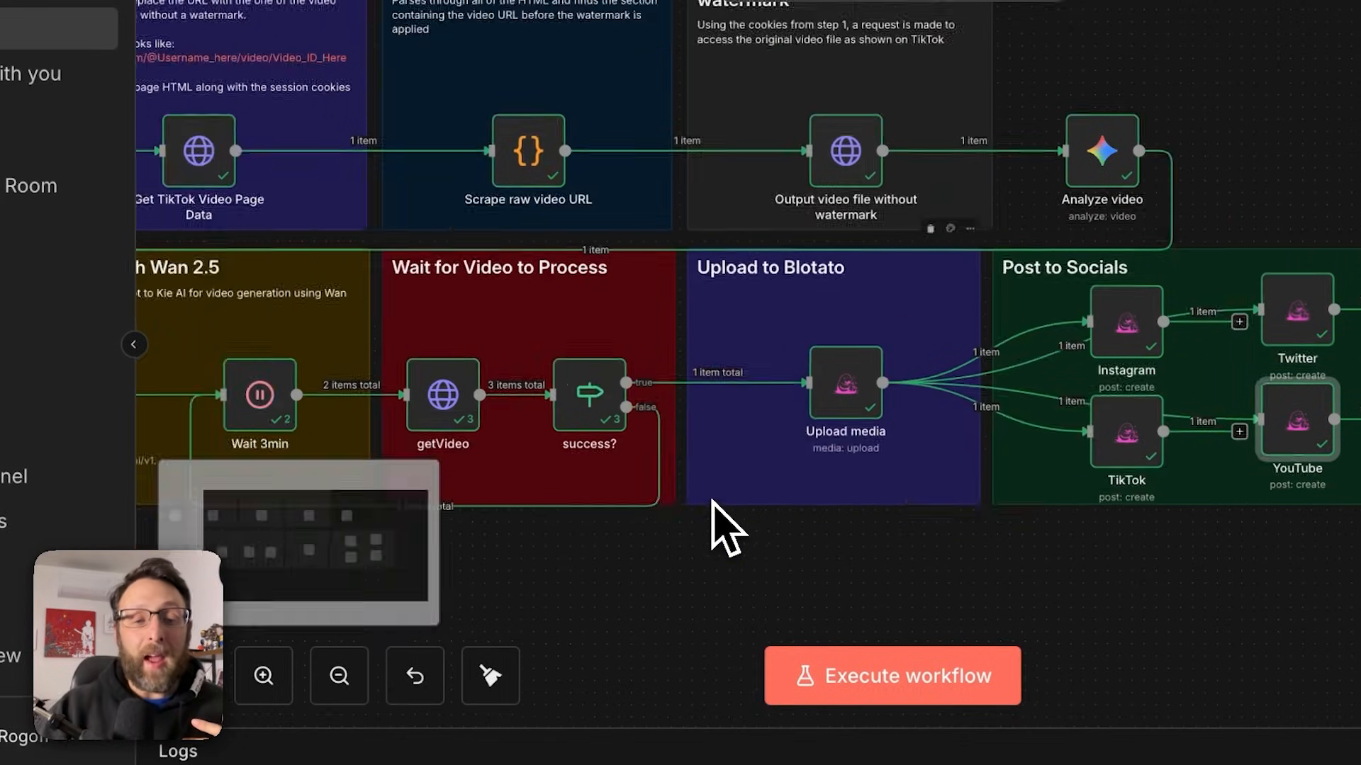
scroll(662, 523, down, 1)
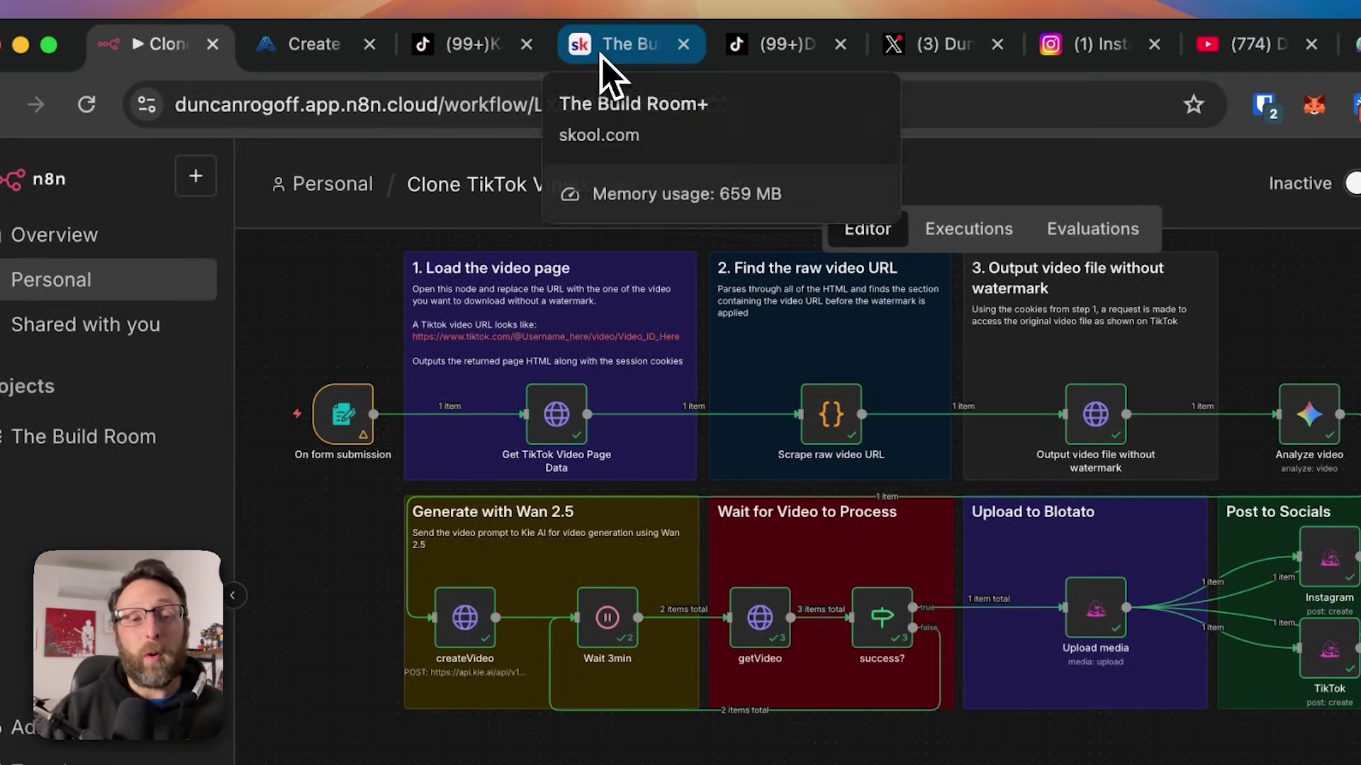
Switch to The Build Room community page on Skool
click(602, 56)
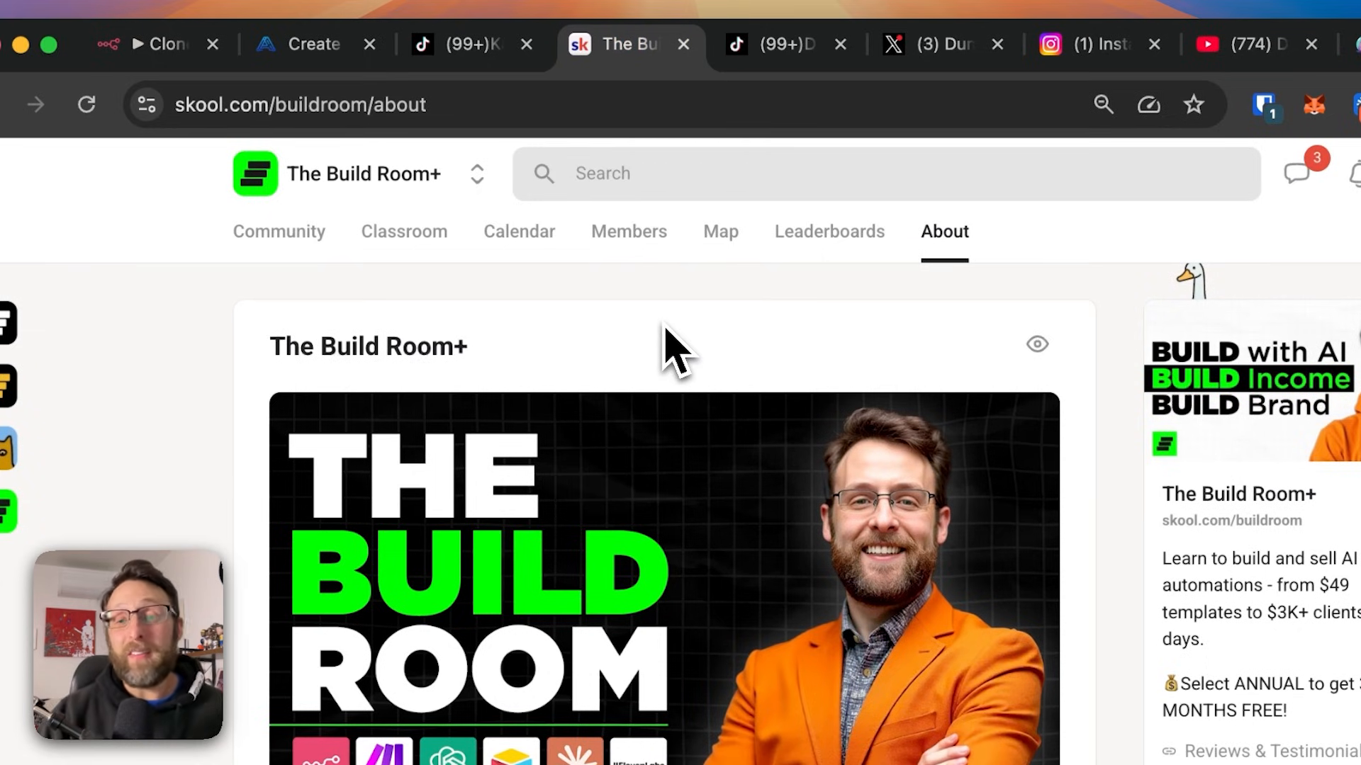
click(733, 239)
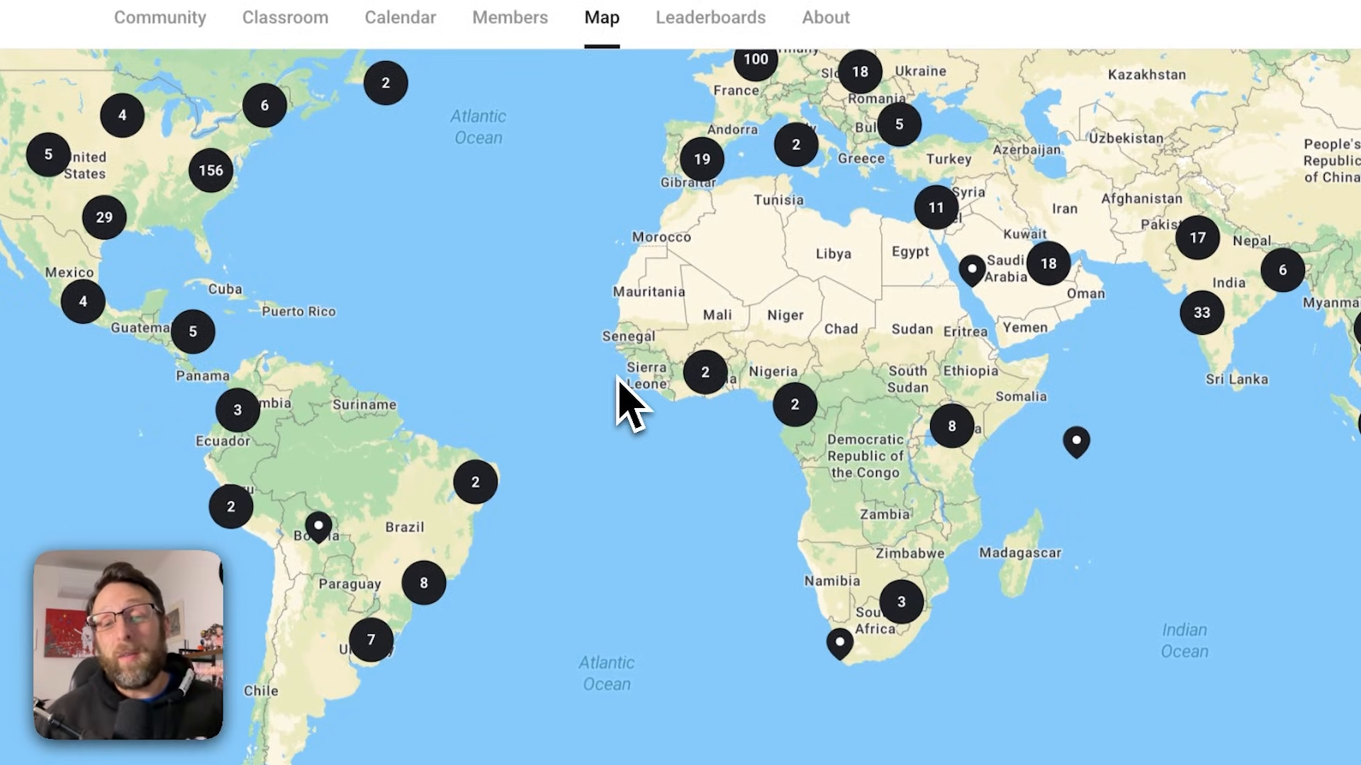